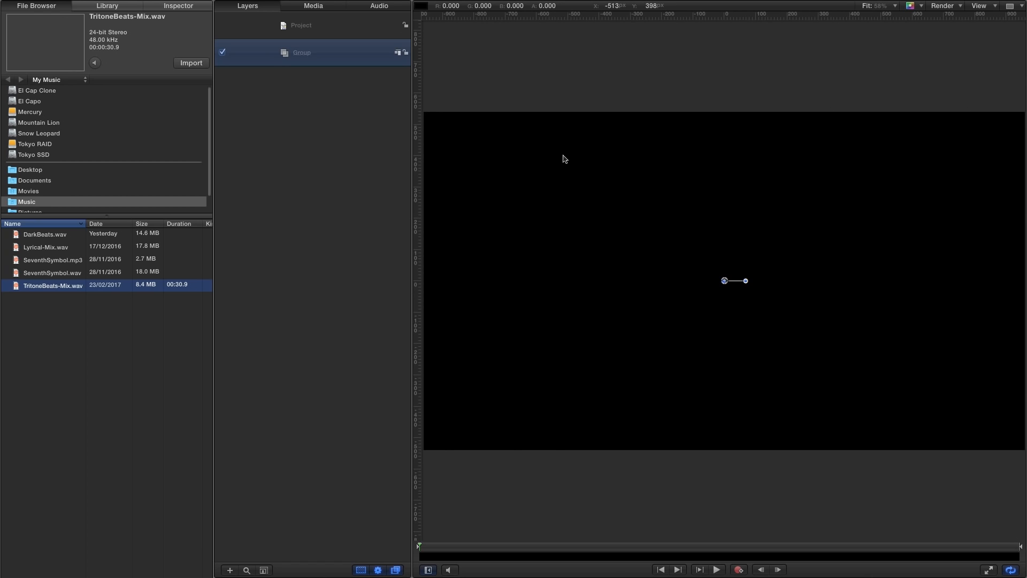
Set the project's duration to 00:00:30:00 in the project properties
key("super+j")
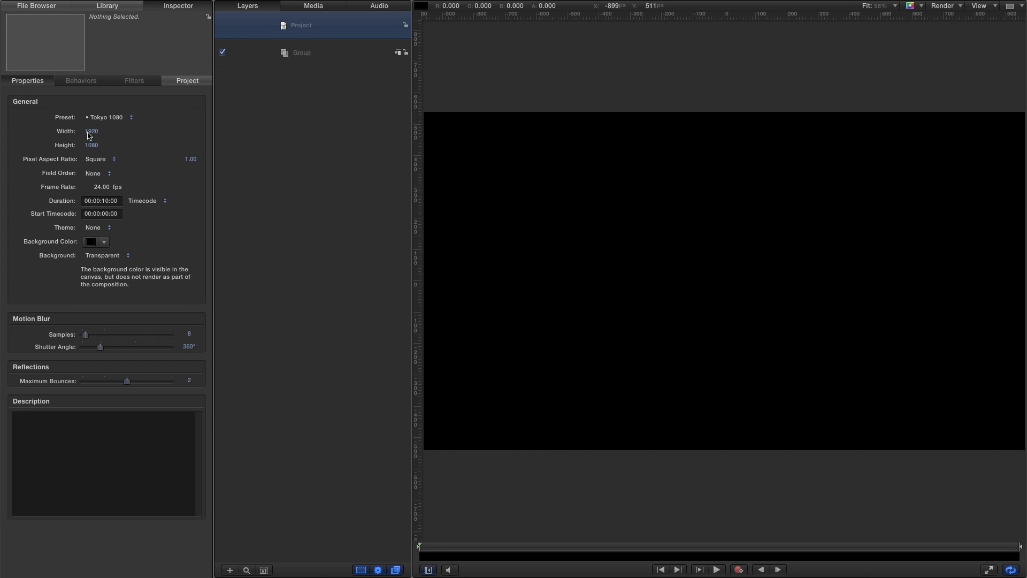
left_click(116, 200)
type("3:")
type("00")
key("Return")
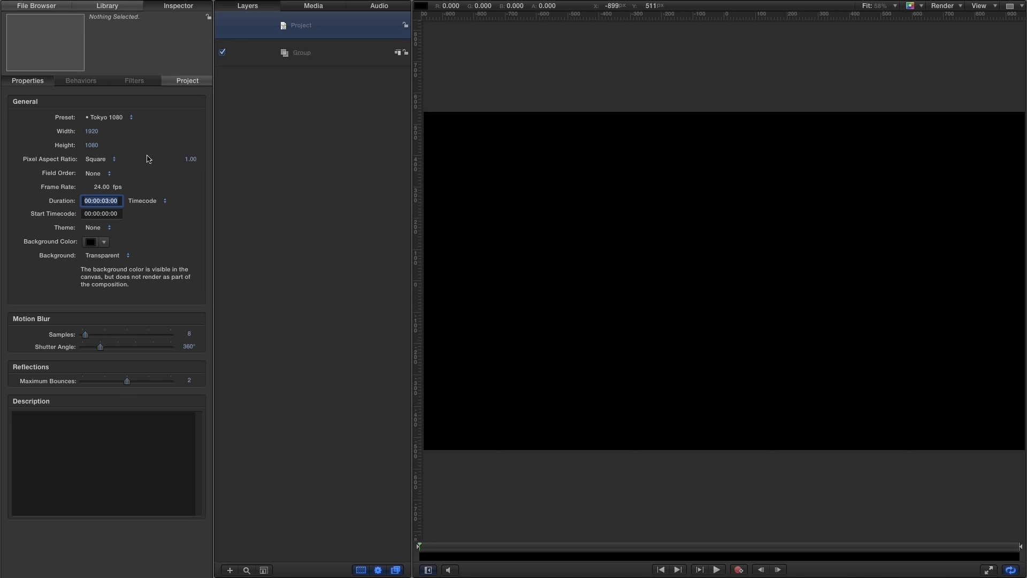
type("3000")
key("Return")
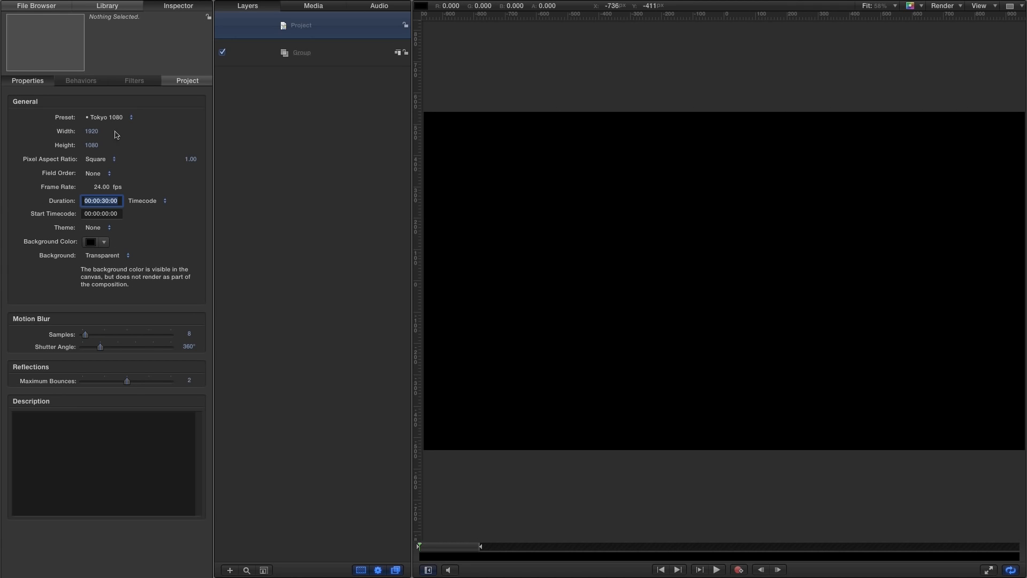
Add the TritoneBeats-Mix.wav audio file from the Music folder to the project
key("super+i")
left_click(40, 3)
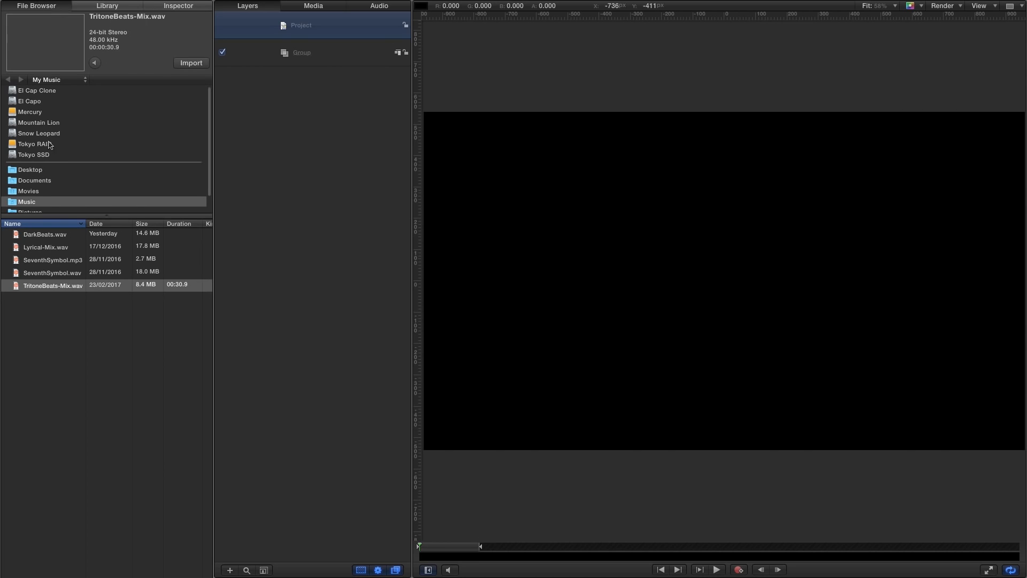
left_click(88, 419)
left_click(15, 287)
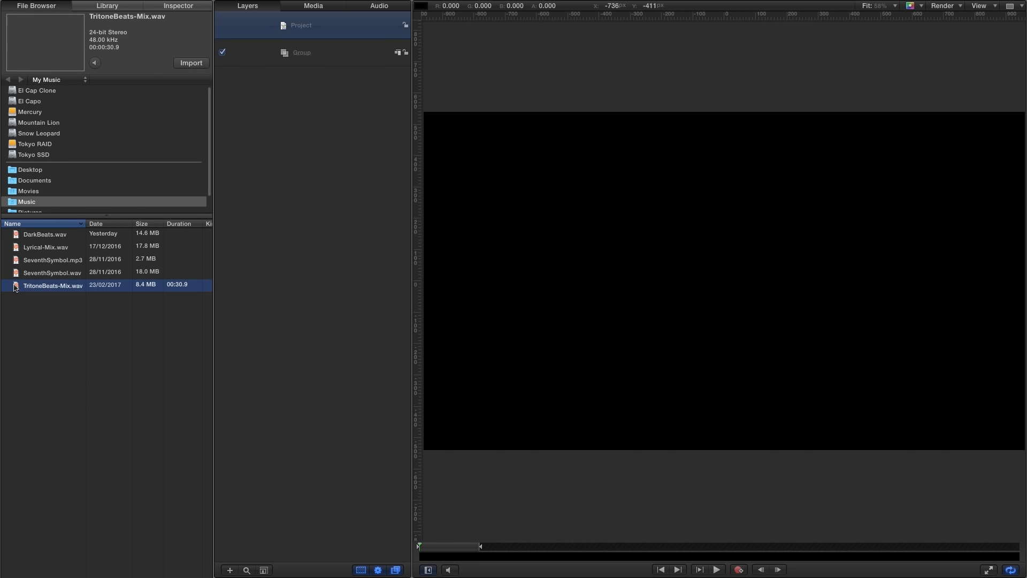
left_click_drag(15, 287, 283, 169)
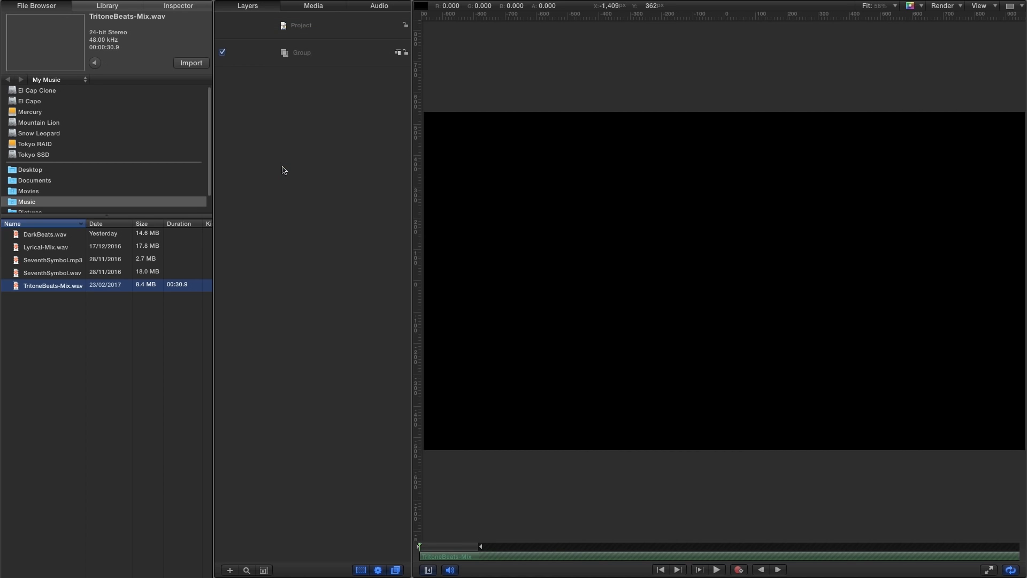
In the audio timeline, extend the play range to the whole project and park the playhead at frame 92
key("super+9")
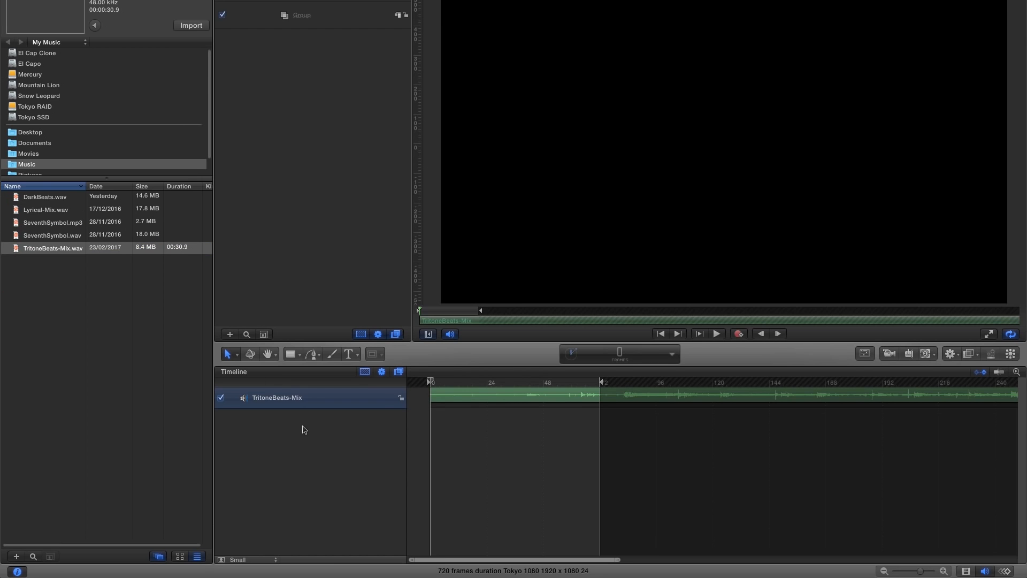
left_click_drag(631, 383, 647, 384)
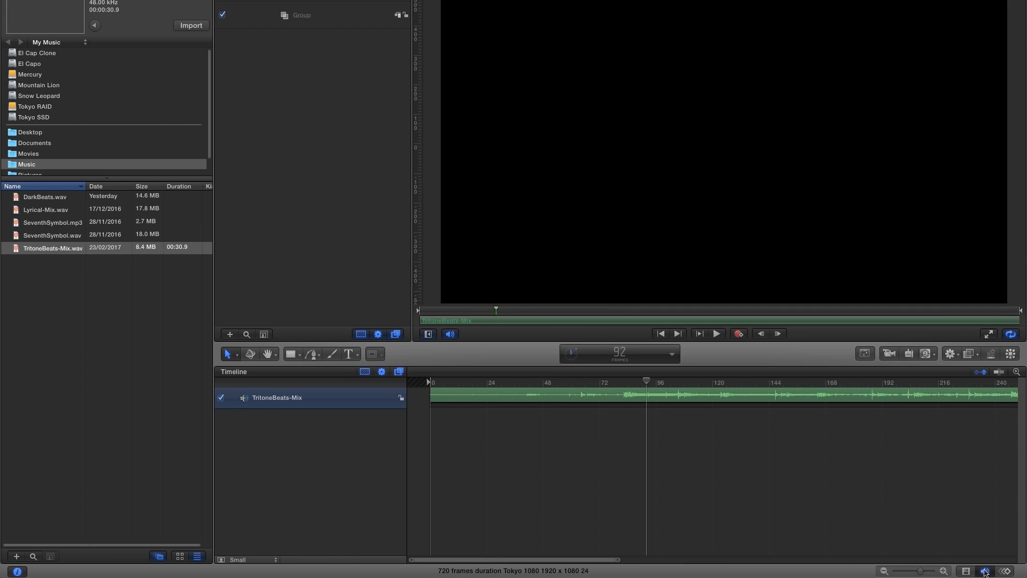
left_click(986, 571)
Draw a tall, narrow rectangle about 67 by 381 px in the group, in the left half of the canvas
left_click(323, 18)
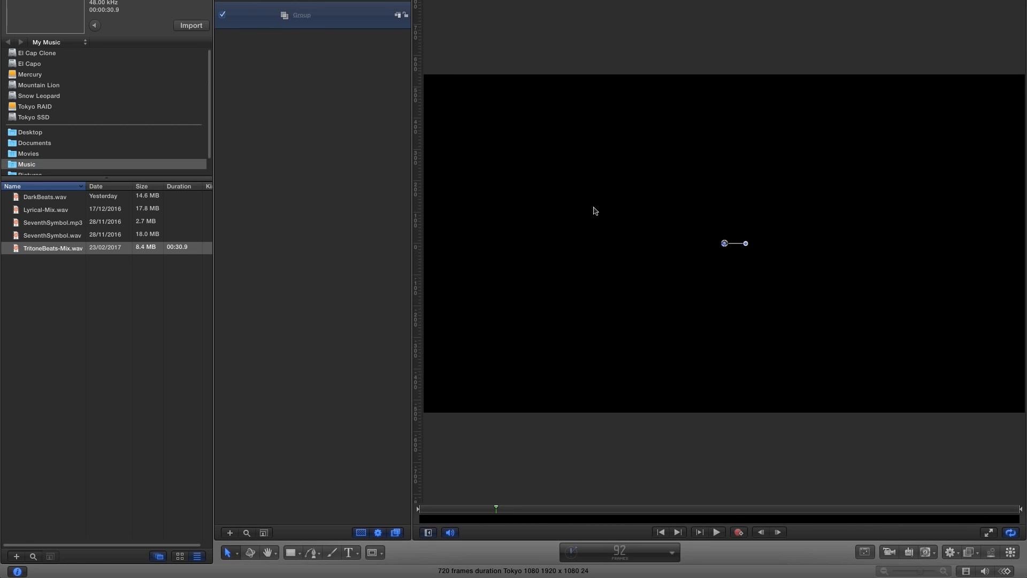
left_click(294, 553)
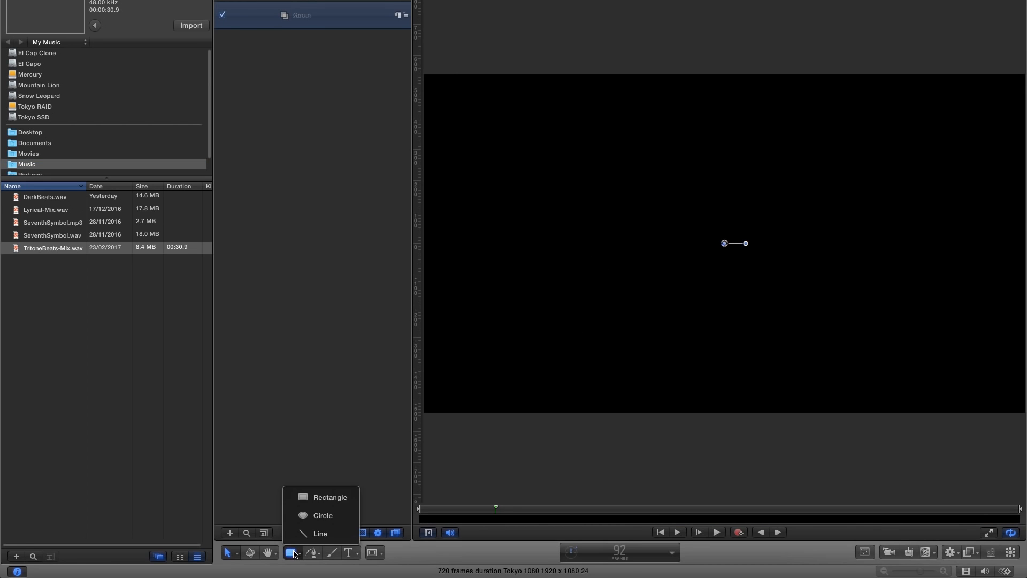
left_click(330, 497)
left_click_drag(564, 181, 587, 301)
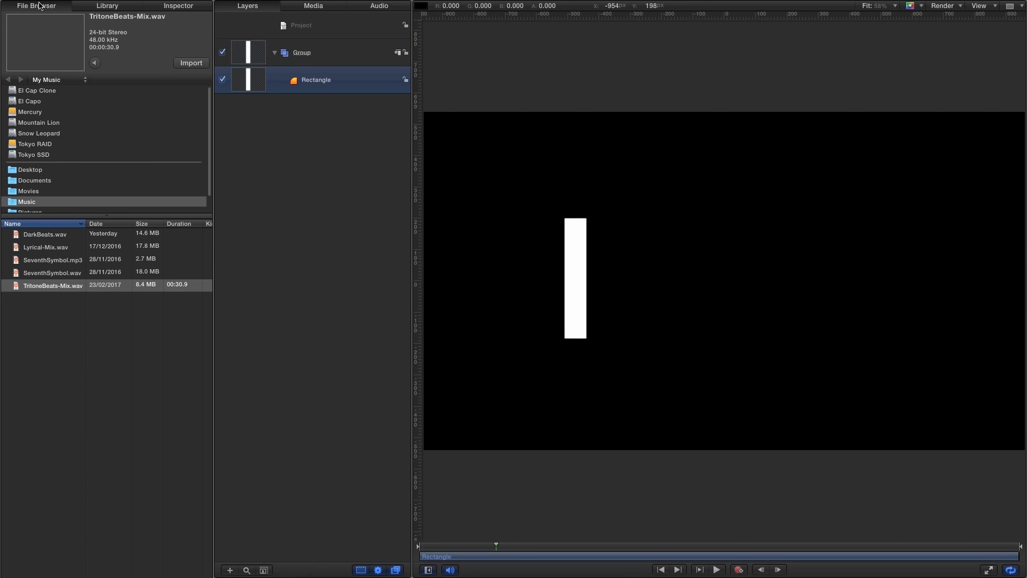
Set the rectangle's geometry to a width of 5 and a height of 100
left_click(178, 6)
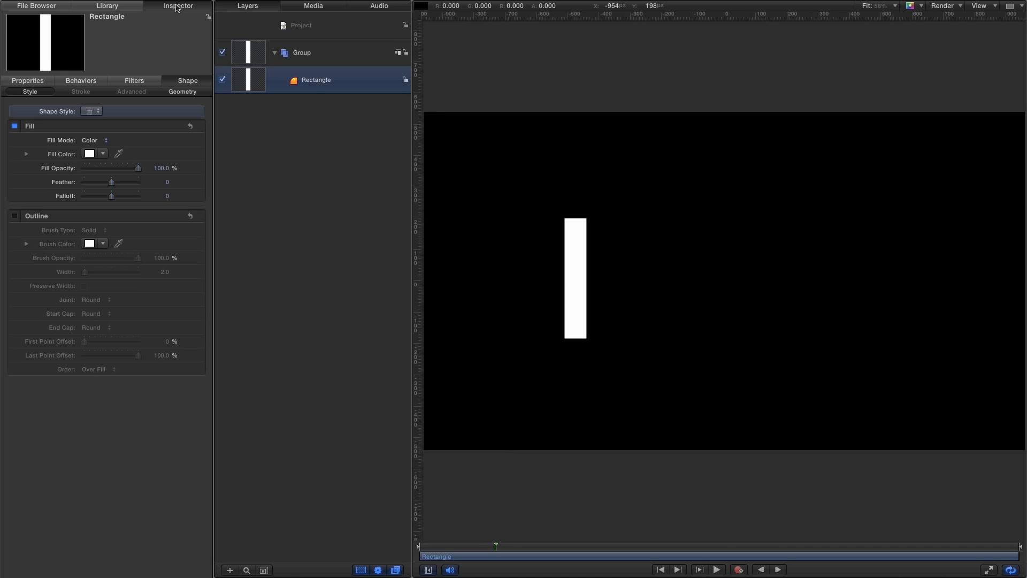
left_click(183, 94)
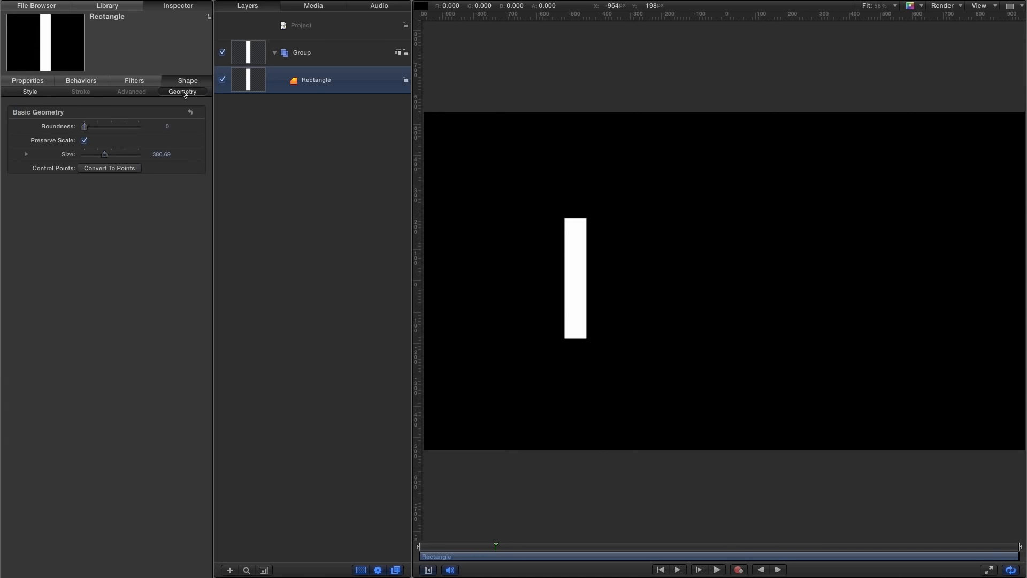
left_click(26, 154)
left_click(162, 168)
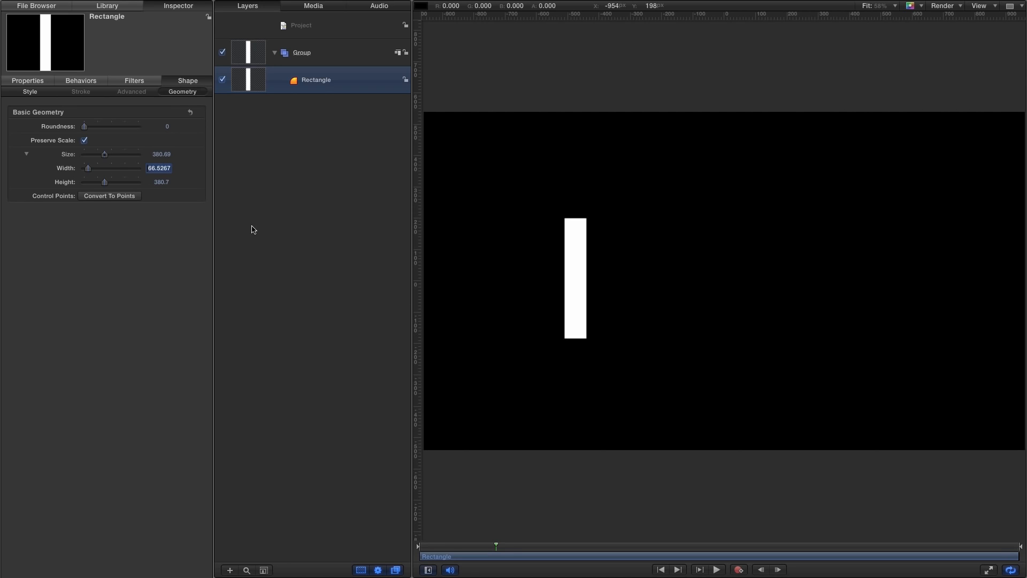
type("5")
key("Tab")
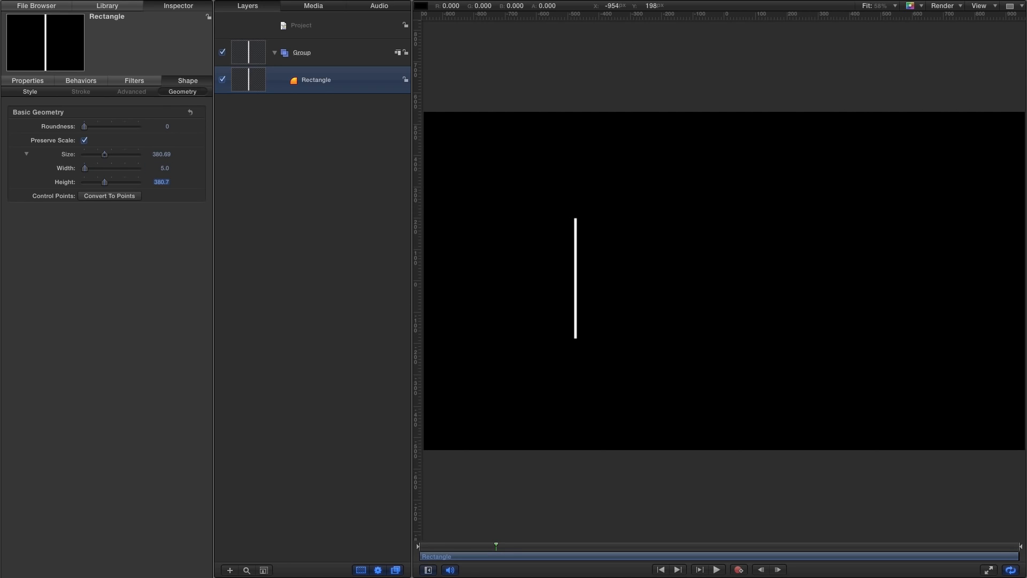
type("100")
key("Return")
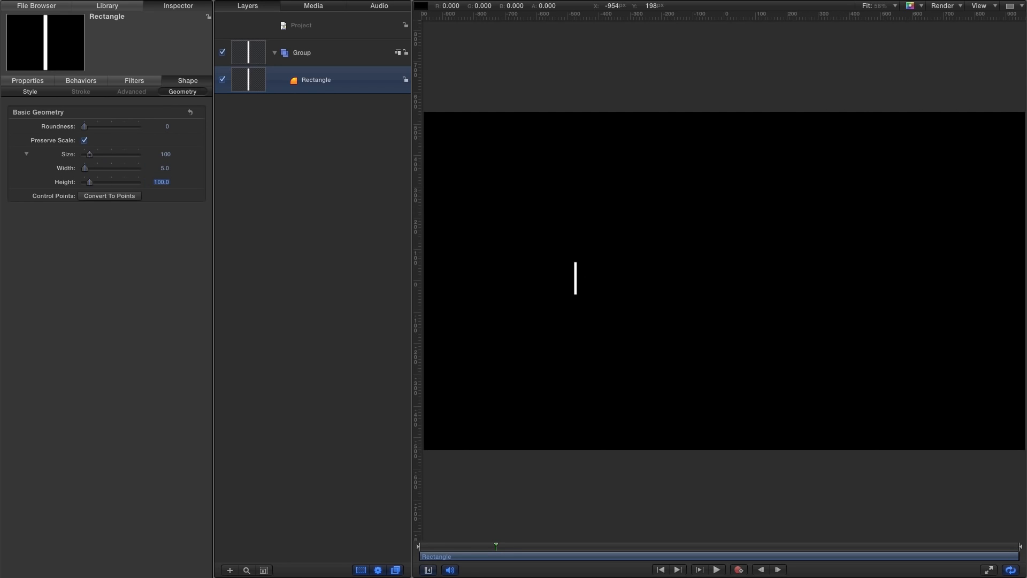
Reset the rectangle's transform to centre it and set its anchor point Y to 50 px
left_click(28, 84)
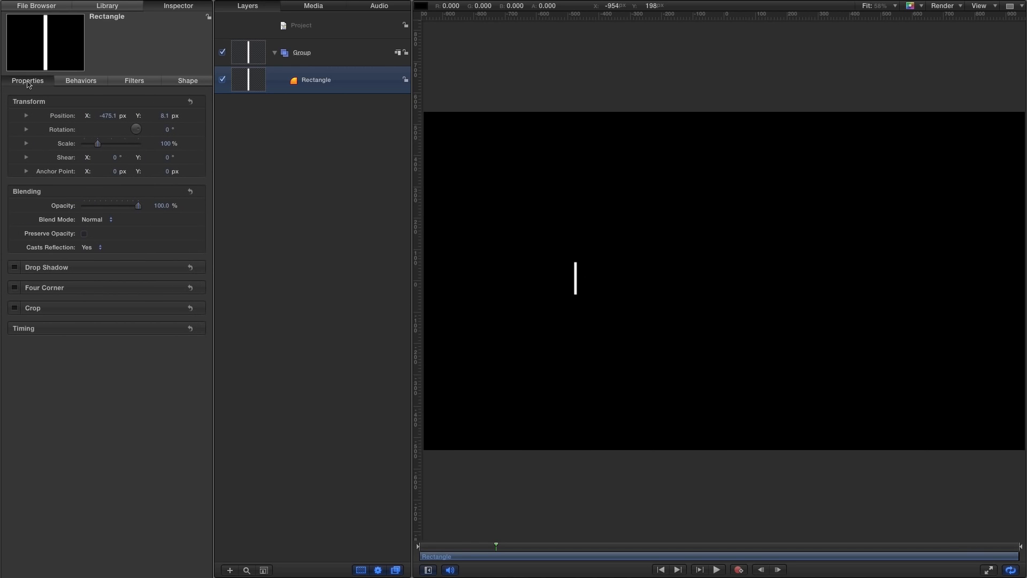
left_click(191, 102)
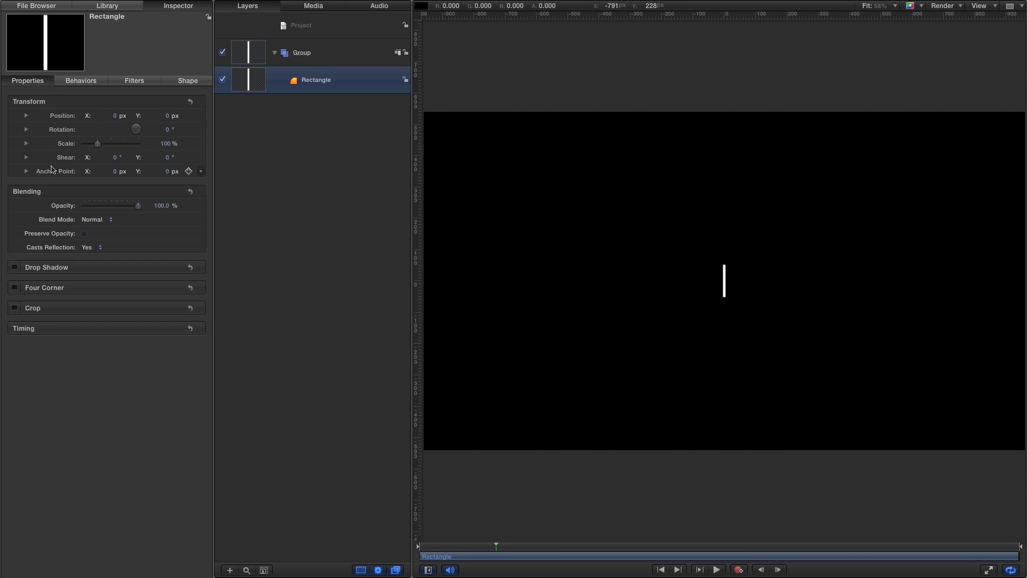
left_click(168, 171)
type("50")
key("Return")
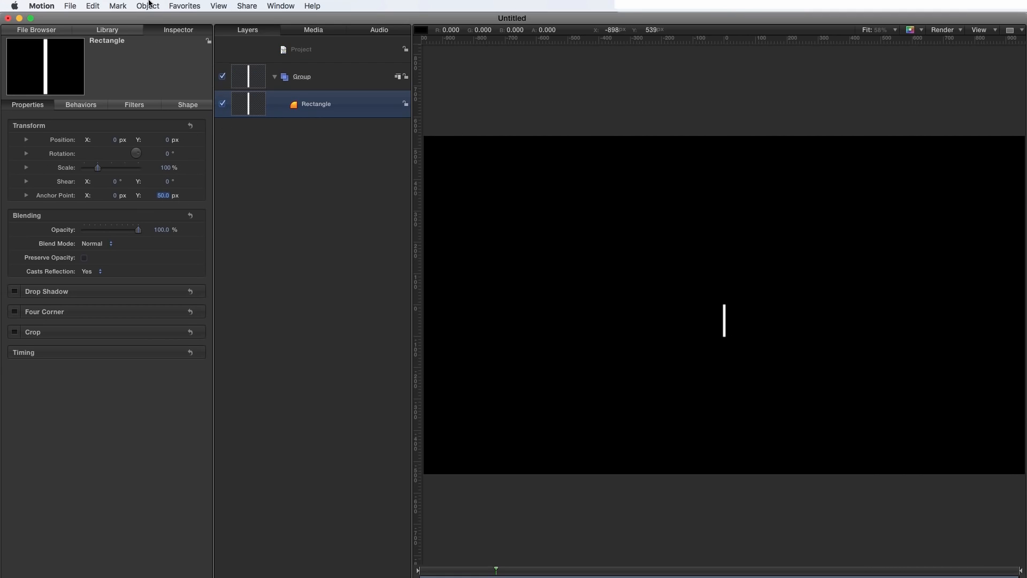
Replicate the rectangle, giving the replicator a Circle shape with an Outline arrangement
left_click(149, 5)
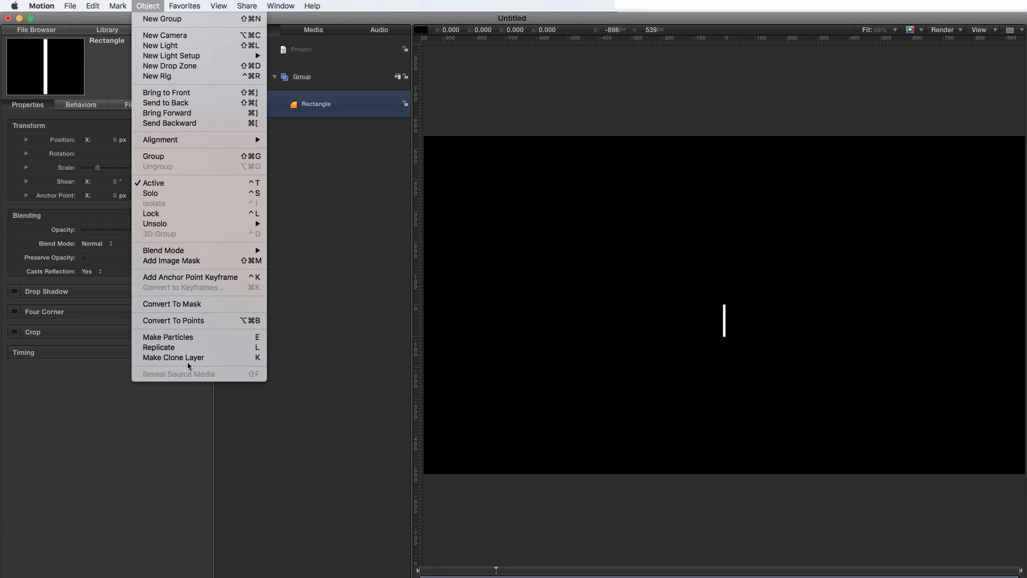
left_click(188, 347)
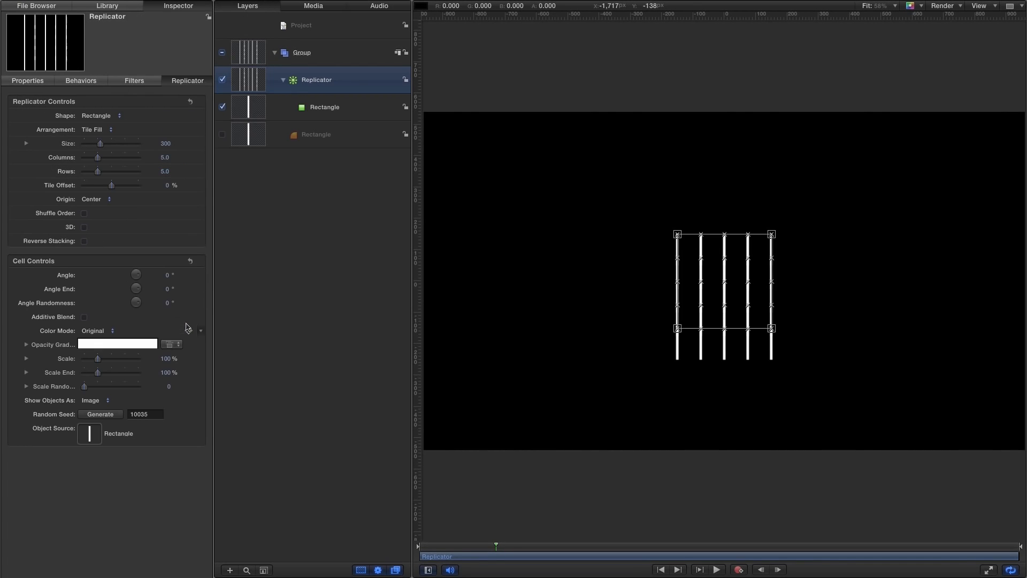
left_click(102, 116)
left_click(98, 125)
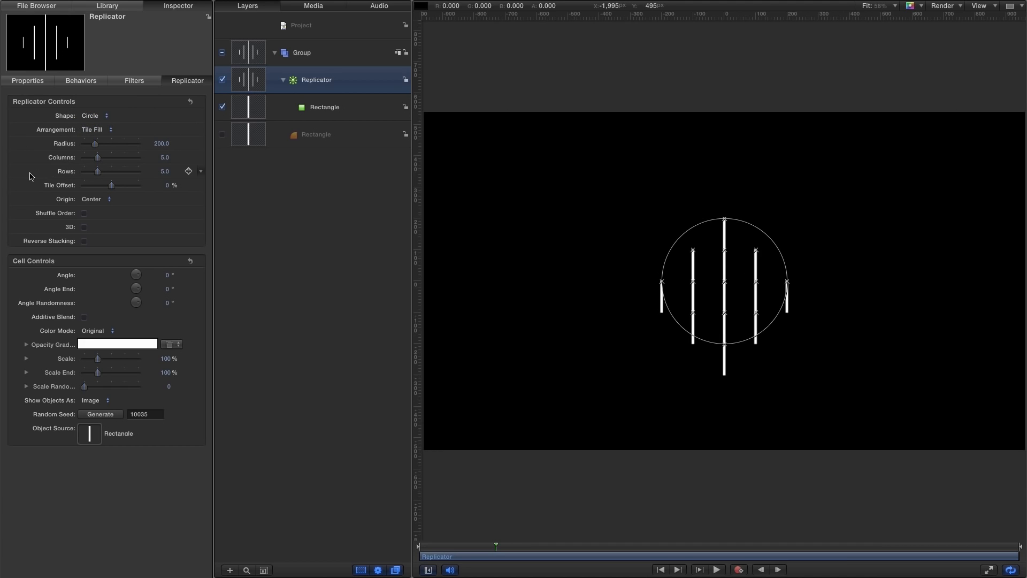
left_click(98, 130)
left_click(96, 121)
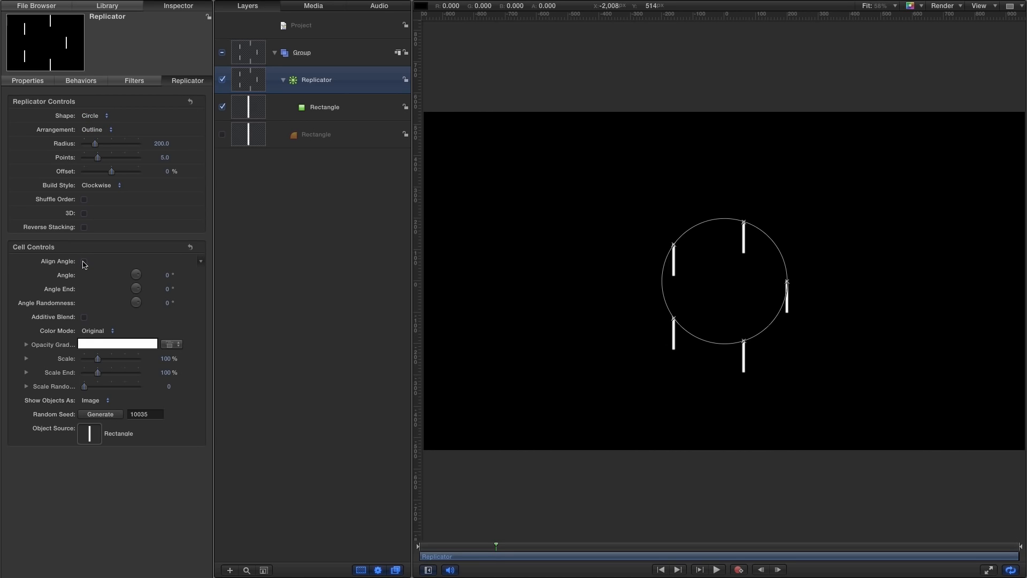
Enable Align Angle for the replicator cells and set the number of points to 110
left_click(83, 262)
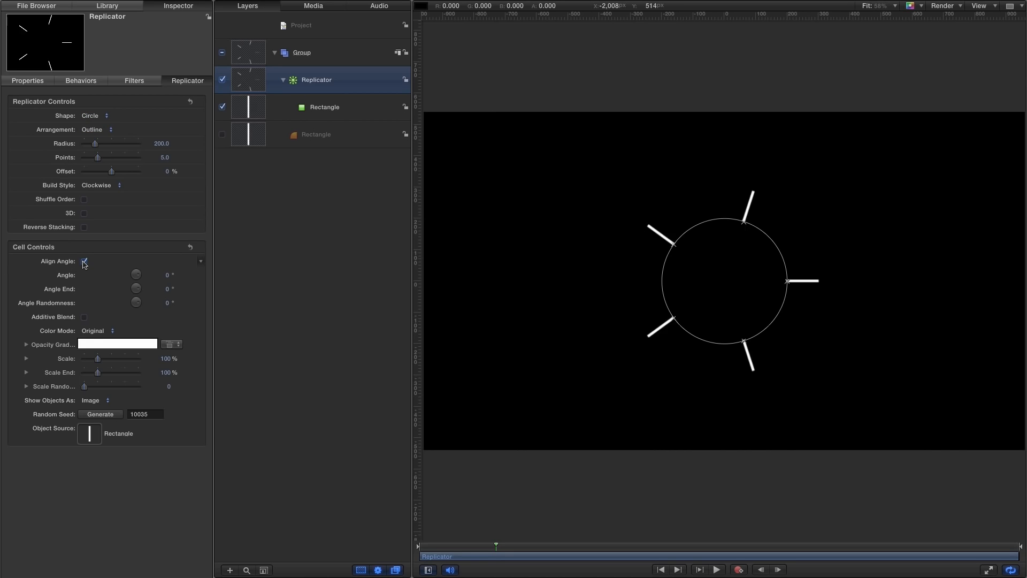
left_click(164, 158)
type("110")
key("Return")
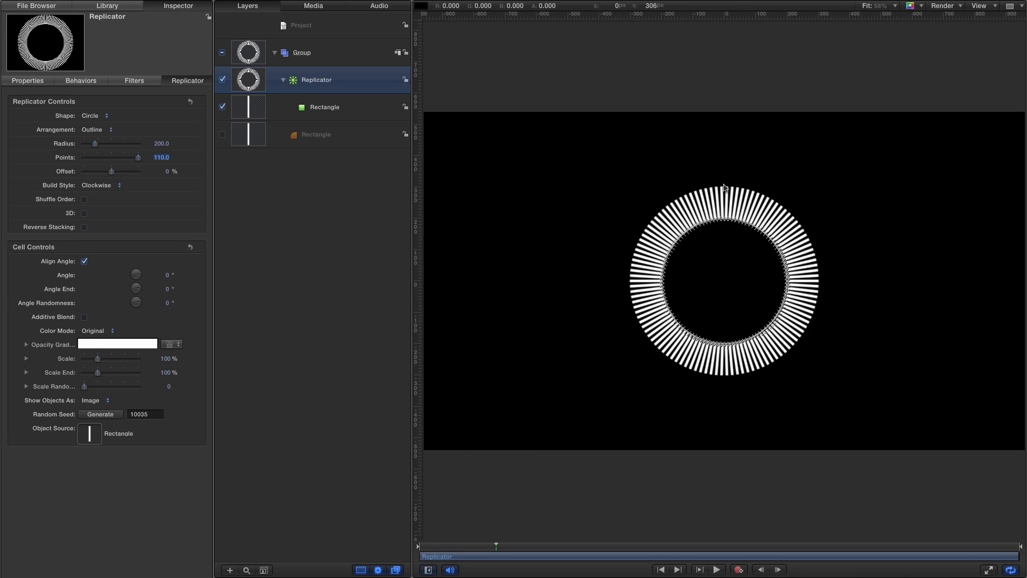
Add a second opacity tag to the replicator's opacity gradient at location 10% with an opacity of 0%
left_click(26, 344)
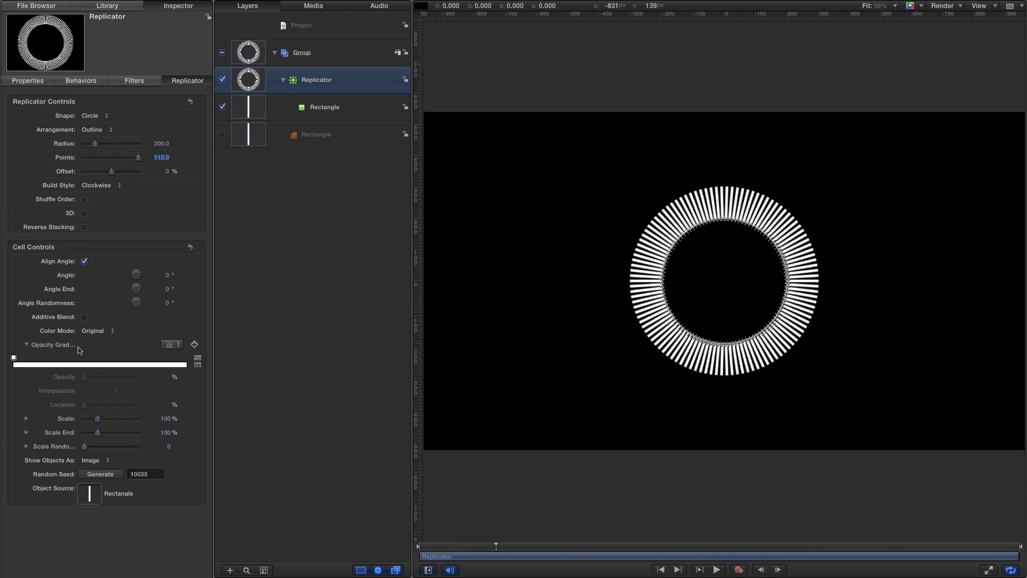
left_click(37, 358)
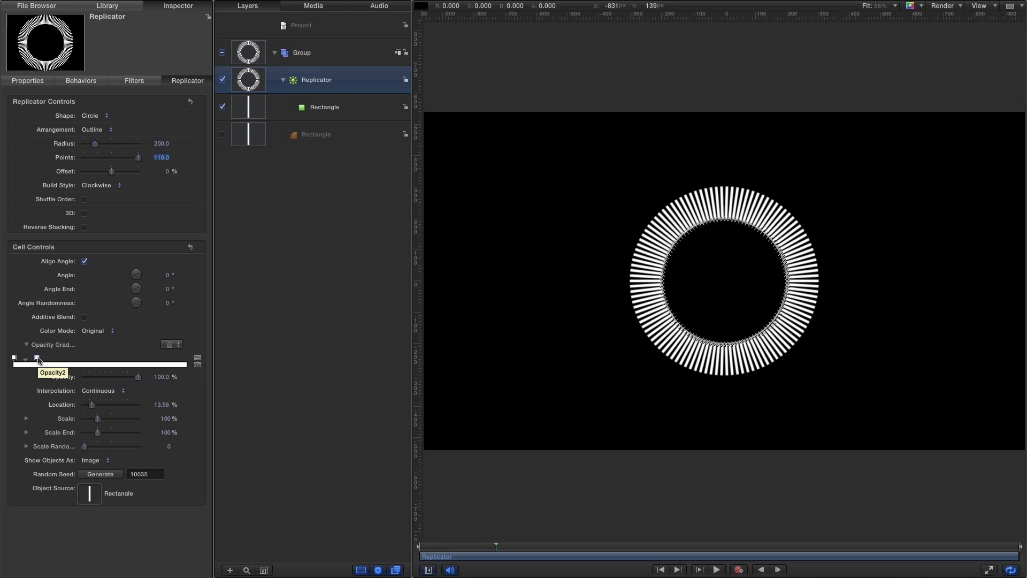
left_click_drag(163, 405, 161, 406)
double_click(162, 406)
type("10")
key("Return")
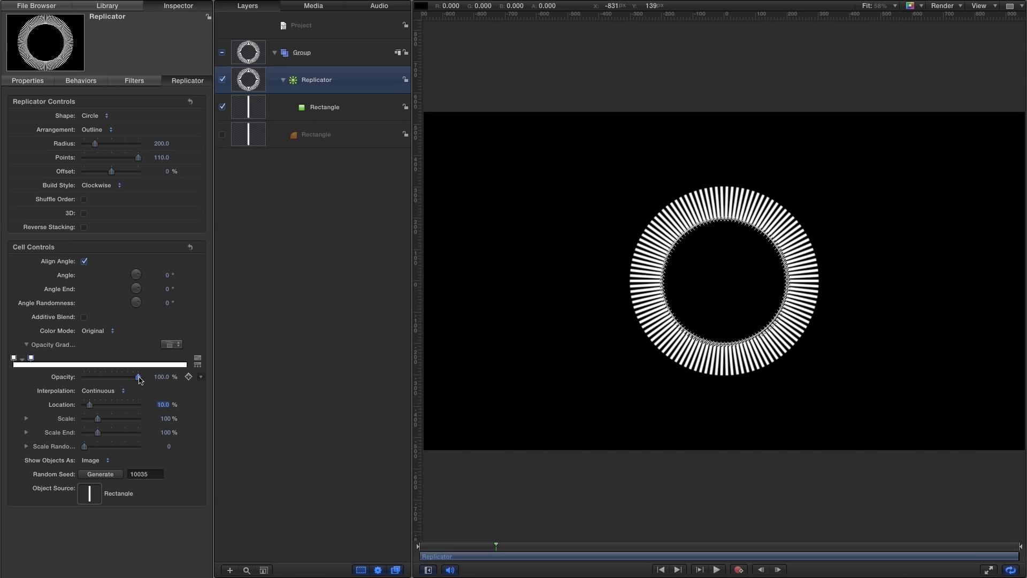
left_click_drag(138, 377, 75, 388)
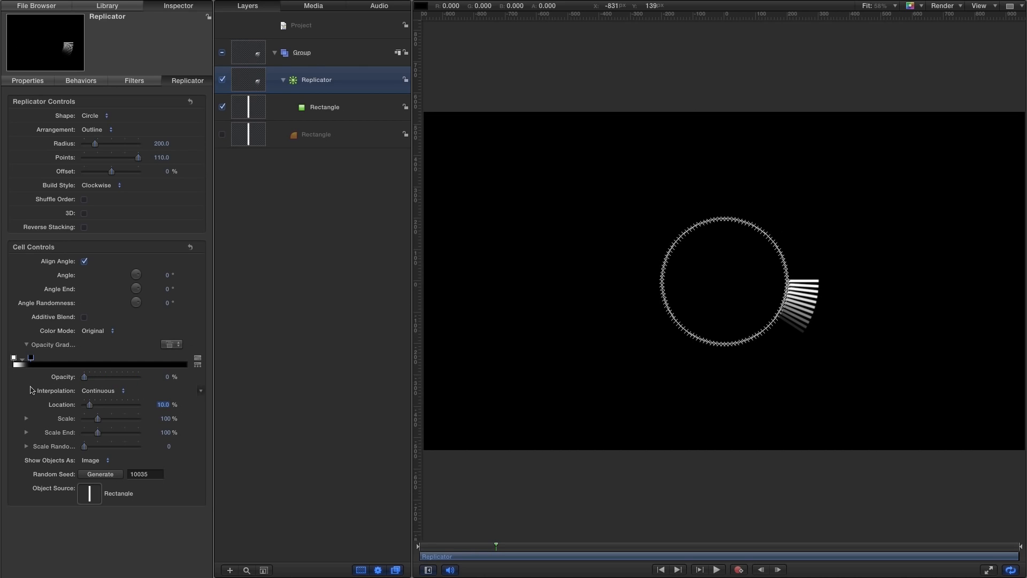
Set the first opacity tag's interpolation to Constant
left_click(14, 358)
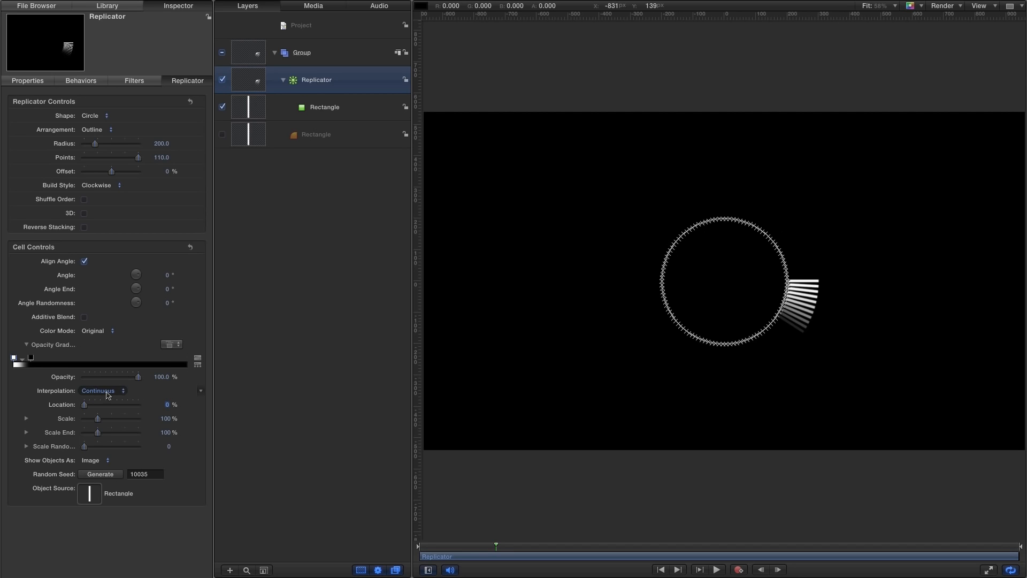
left_click(90, 391)
left_click(109, 373)
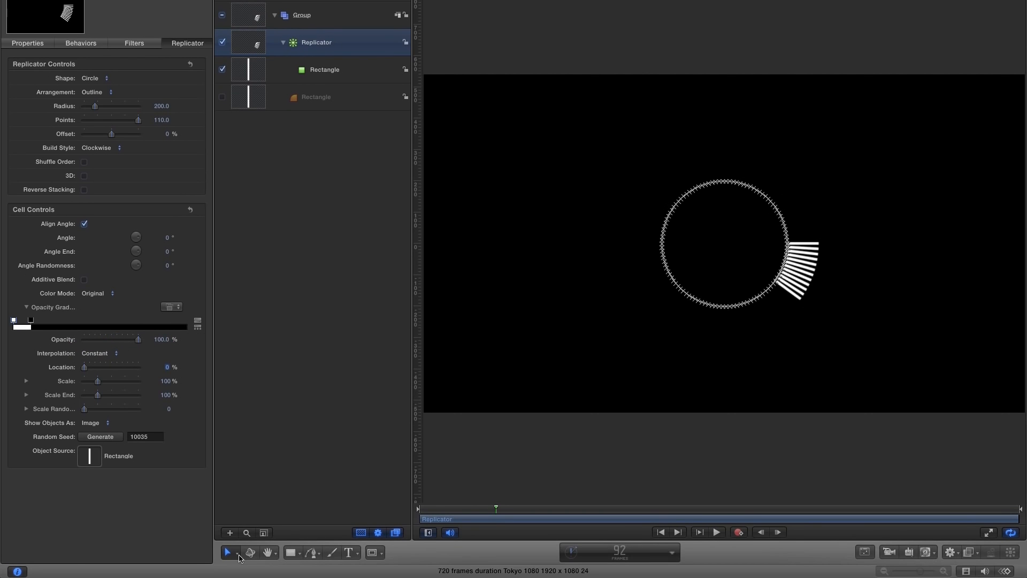
Switch to the Transform tool and set the replicator's offset to -25%
left_click(237, 554)
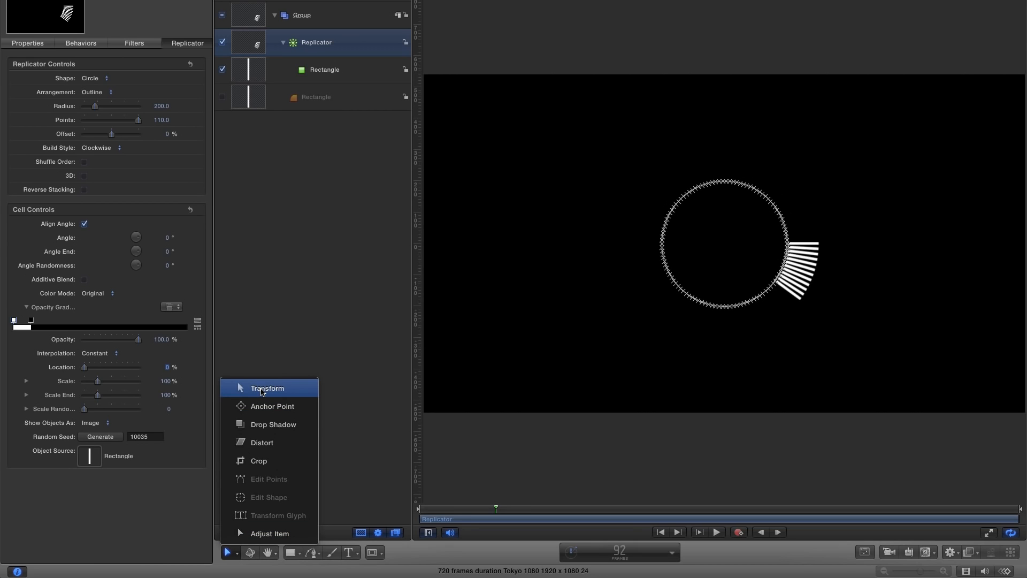
left_click(263, 390)
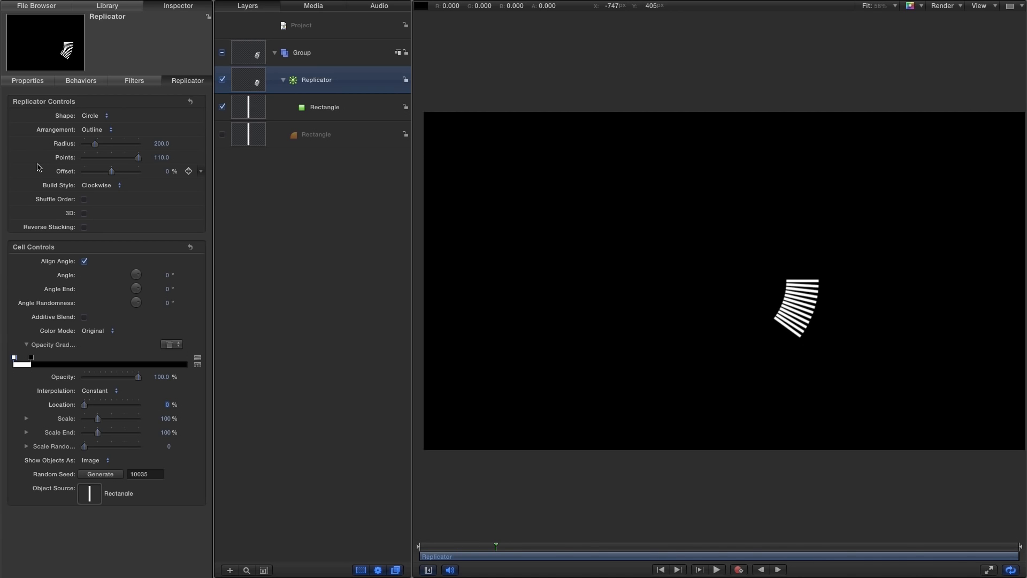
left_click(167, 172)
key("Return")
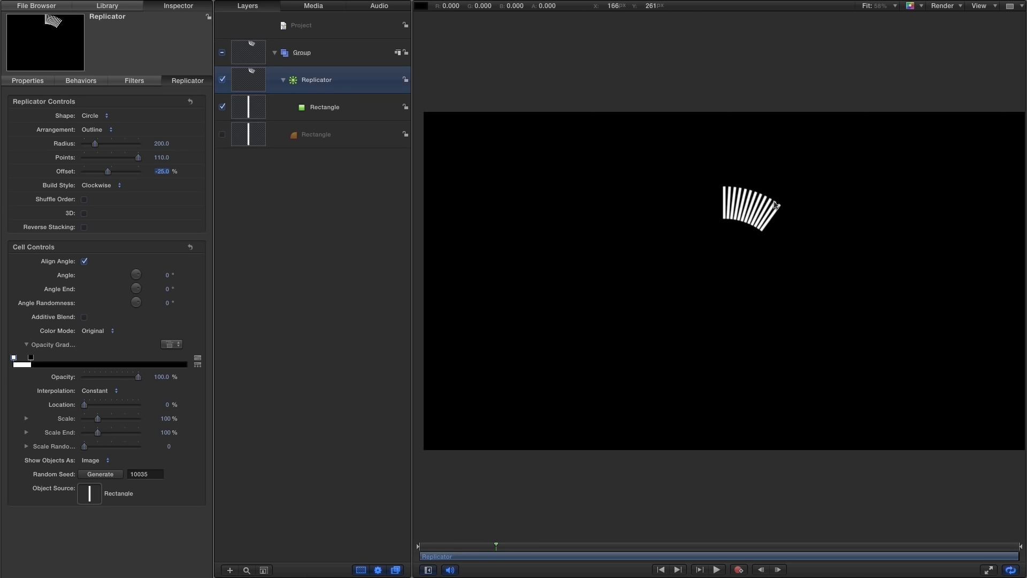
Set the Y scale of the replicator cells to 5%
left_click(26, 419)
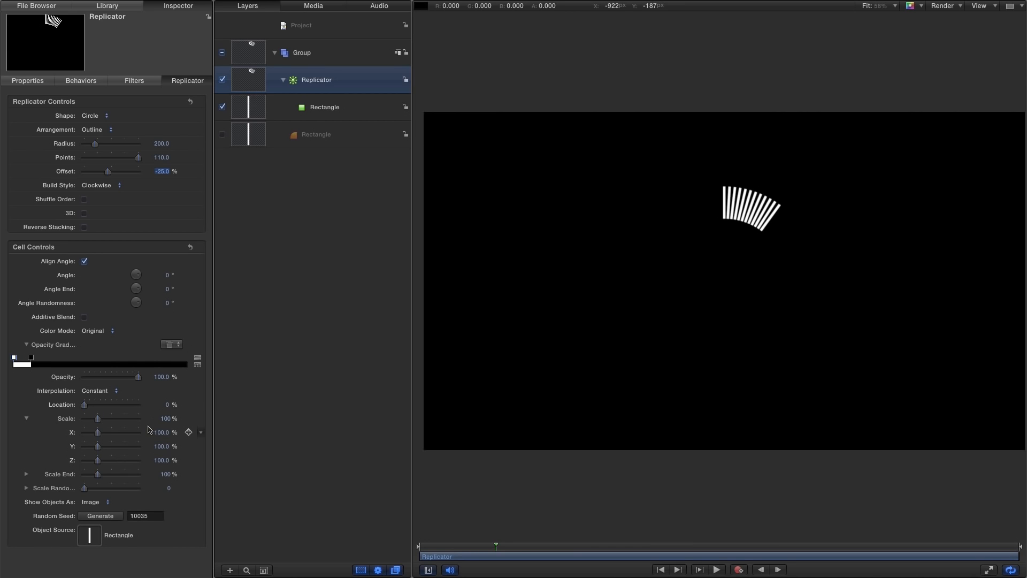
left_click(161, 447)
type("5")
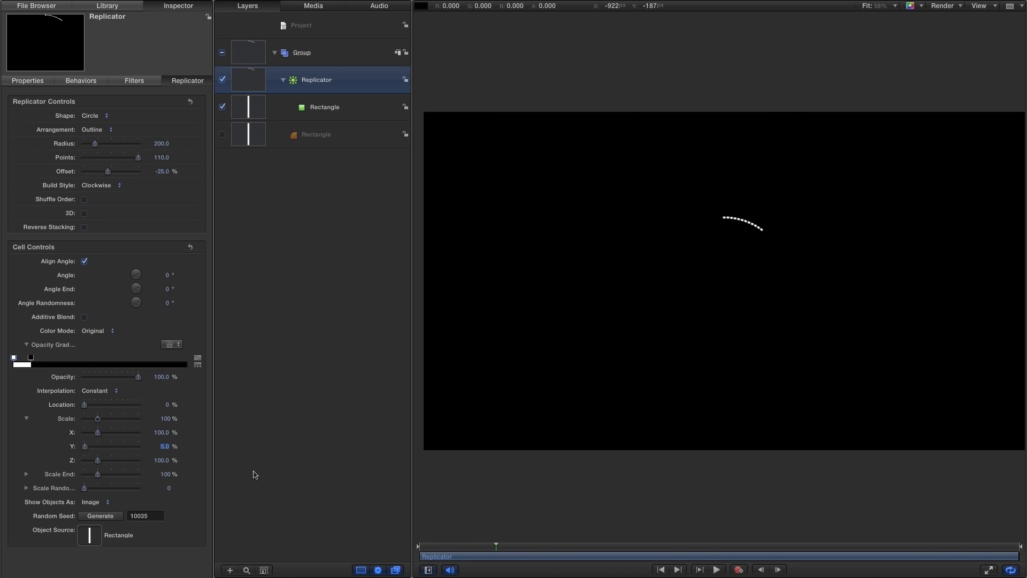
Add an Audio parameter behavior to the cells' Y scale and set its ceiling to 0.25
right_click(56, 447)
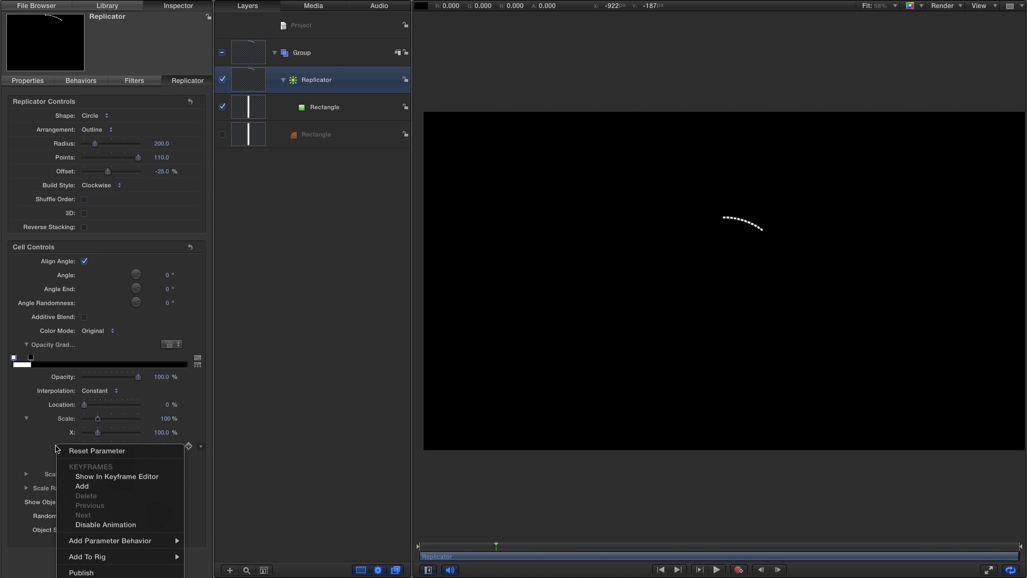
mouse_move(98, 542)
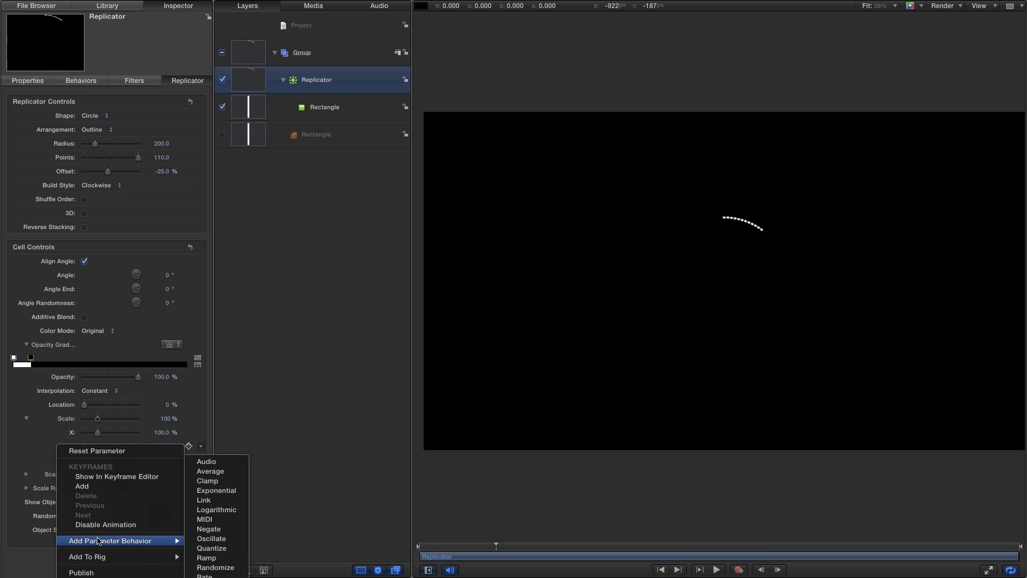
left_click(203, 462)
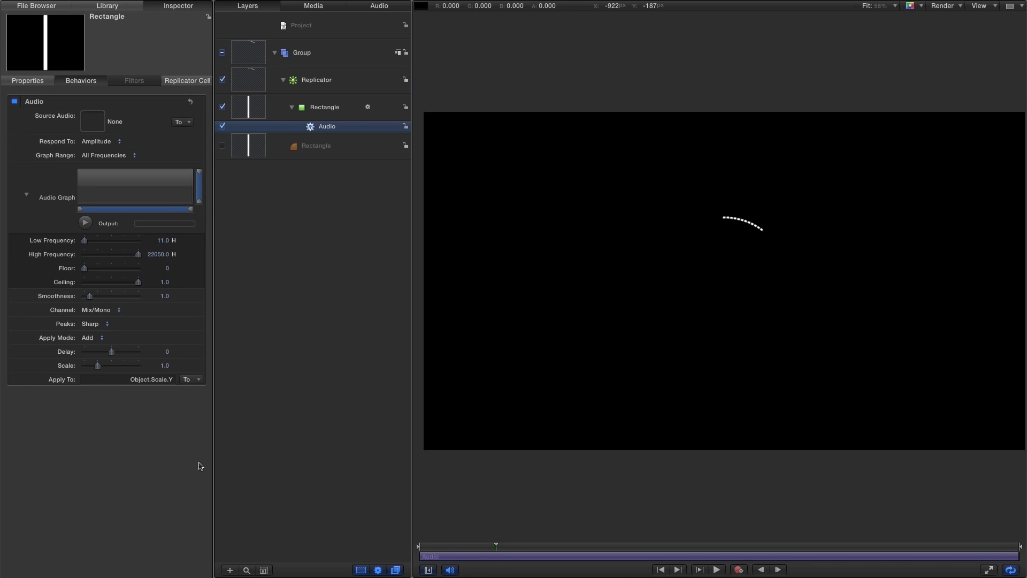
left_click(165, 282)
type(".25")
key("Return")
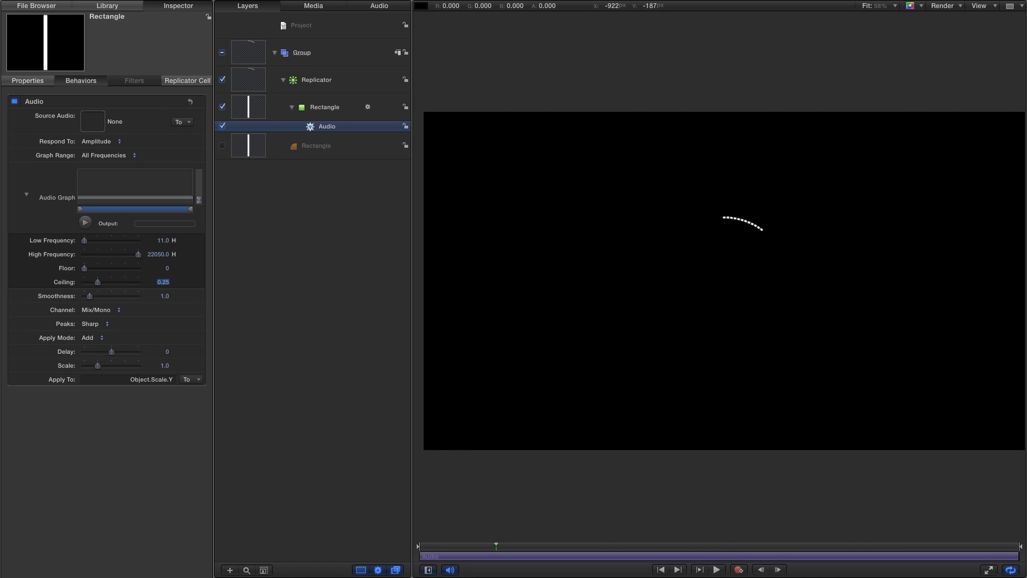
Assign the TritoneBeats-Mix track as the Audio behavior's source audio
left_click(186, 122)
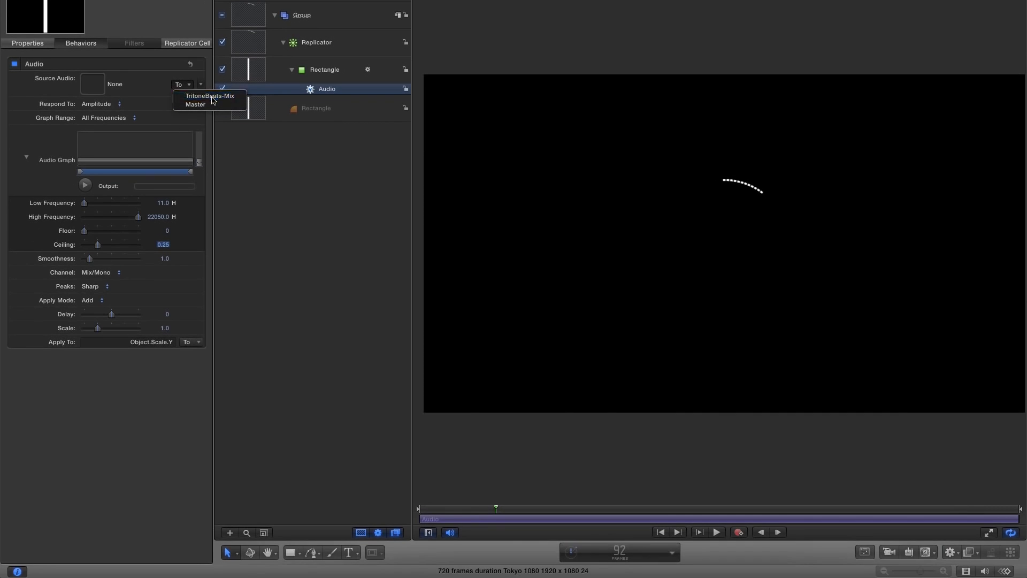
left_click(211, 96)
left_click(983, 573)
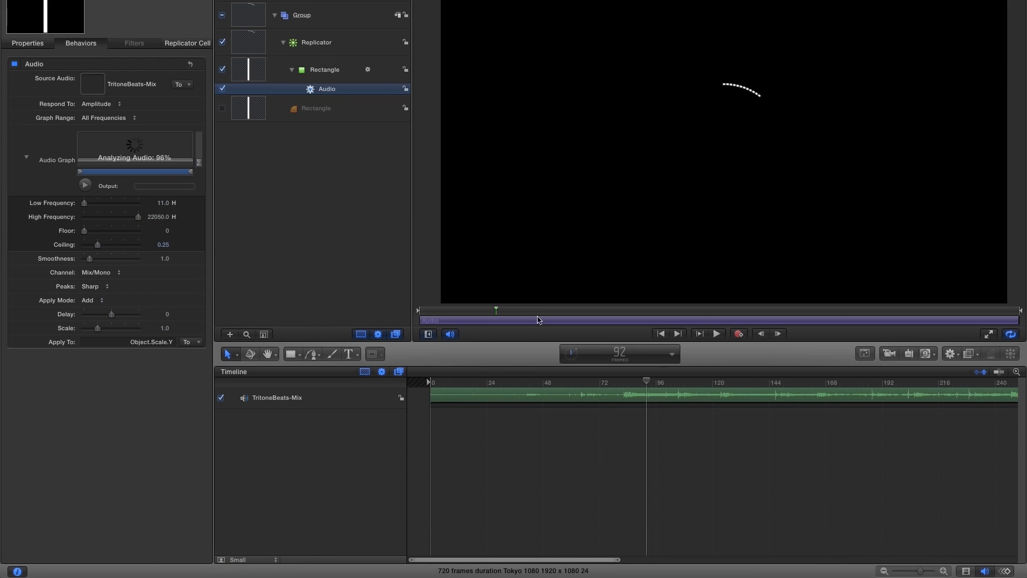
left_click_drag(294, 401, 91, 83)
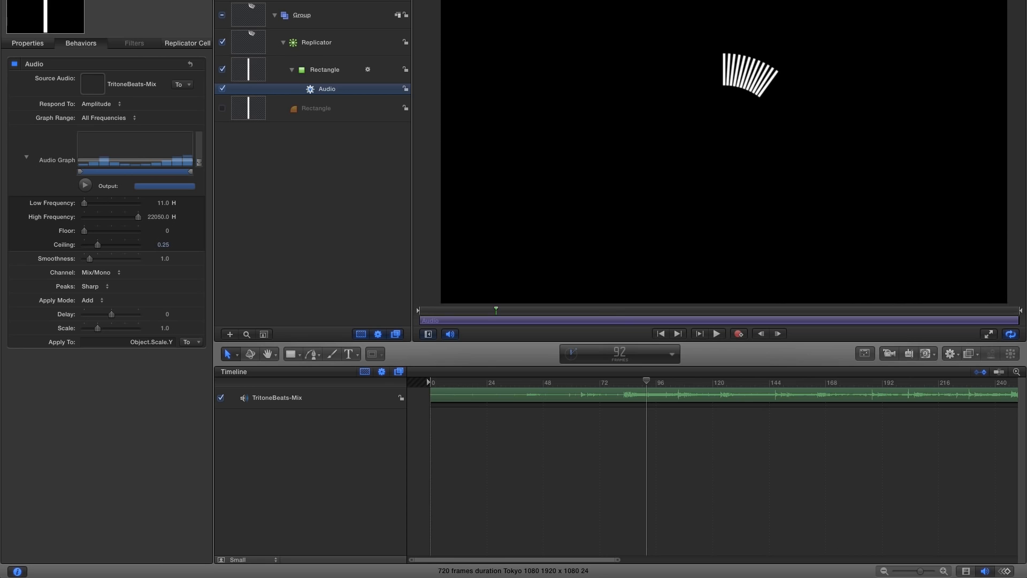
left_click(984, 572)
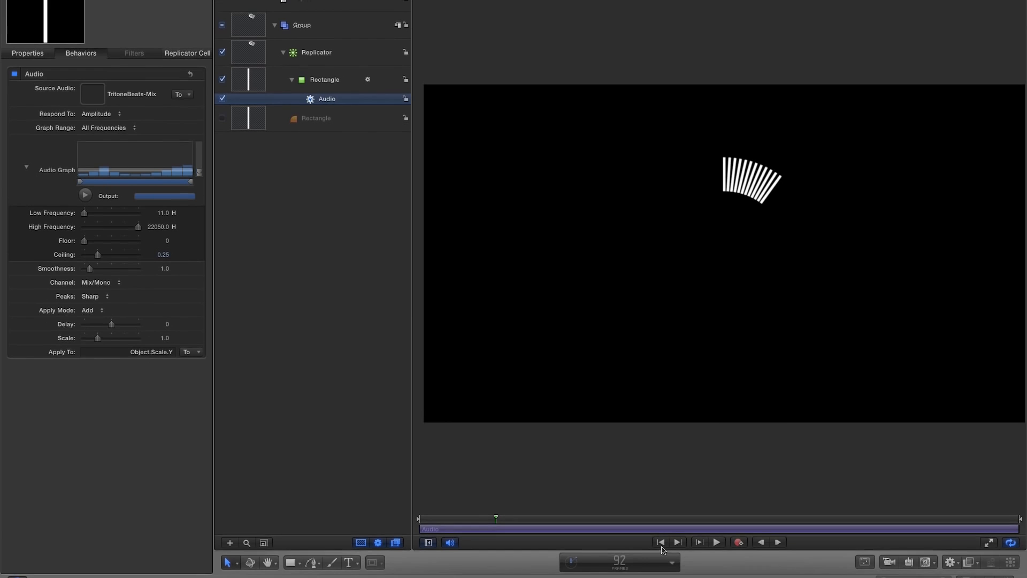
Preview the audio-driven bars, then set the Audio behavior's scale to 0.25
left_click(717, 532)
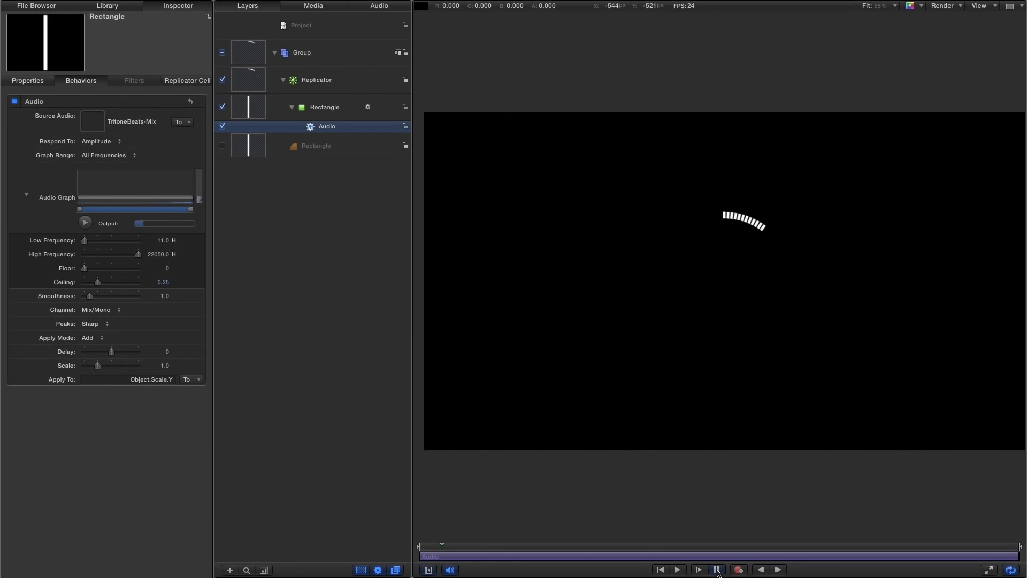
left_click(717, 570)
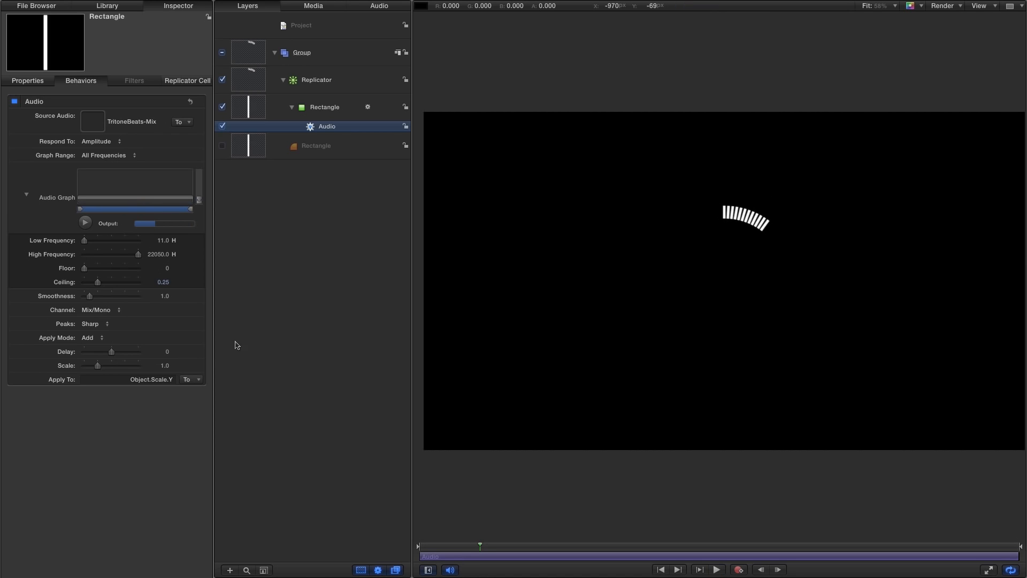
left_click(165, 365)
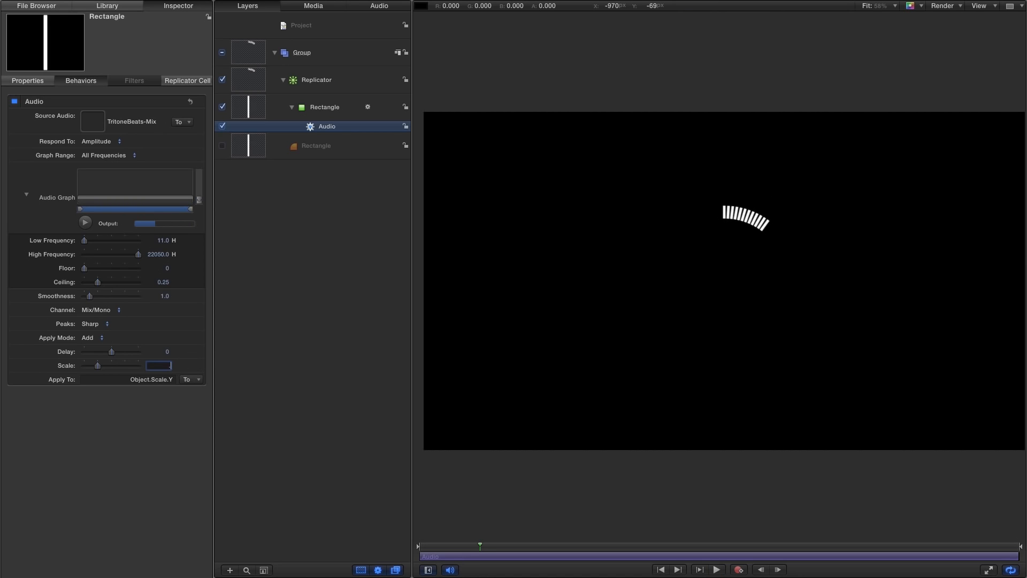
key("Return")
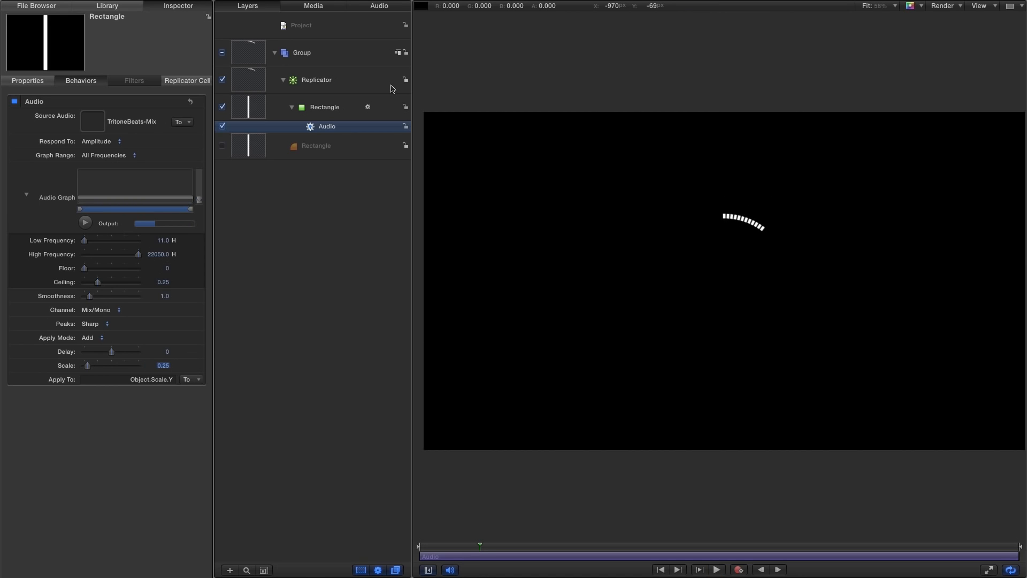
Add a Link parameter behavior to the Y component of the replicator cell's Scale Randomness
left_click(187, 81)
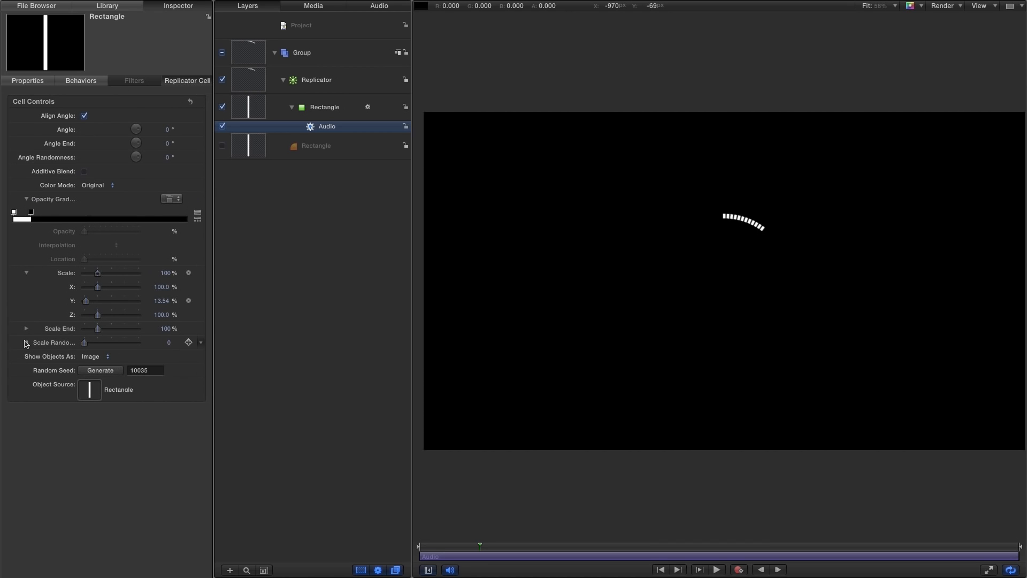
left_click(26, 342)
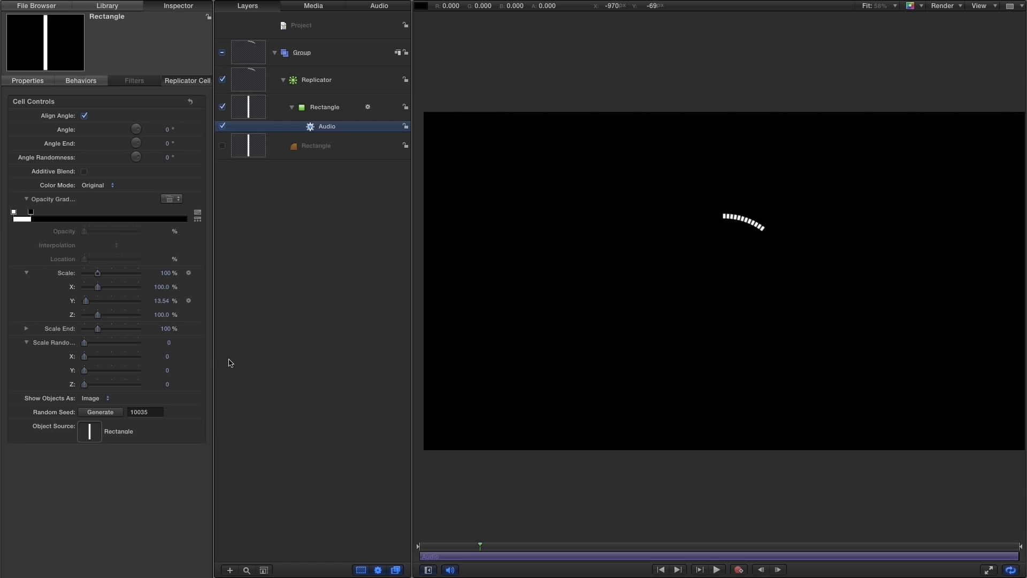
left_click_drag(214, 362, 350, 356)
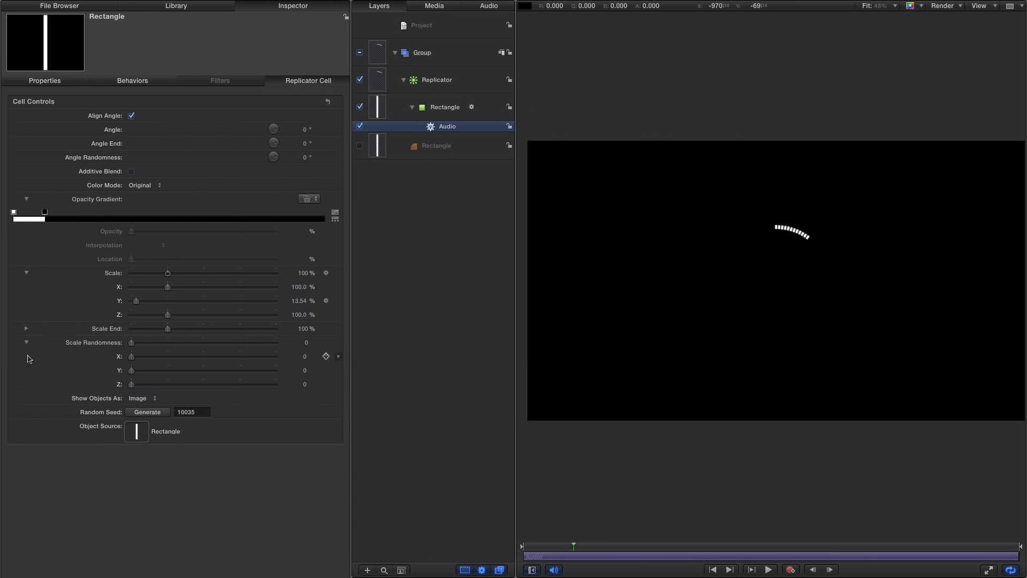
left_click(99, 373)
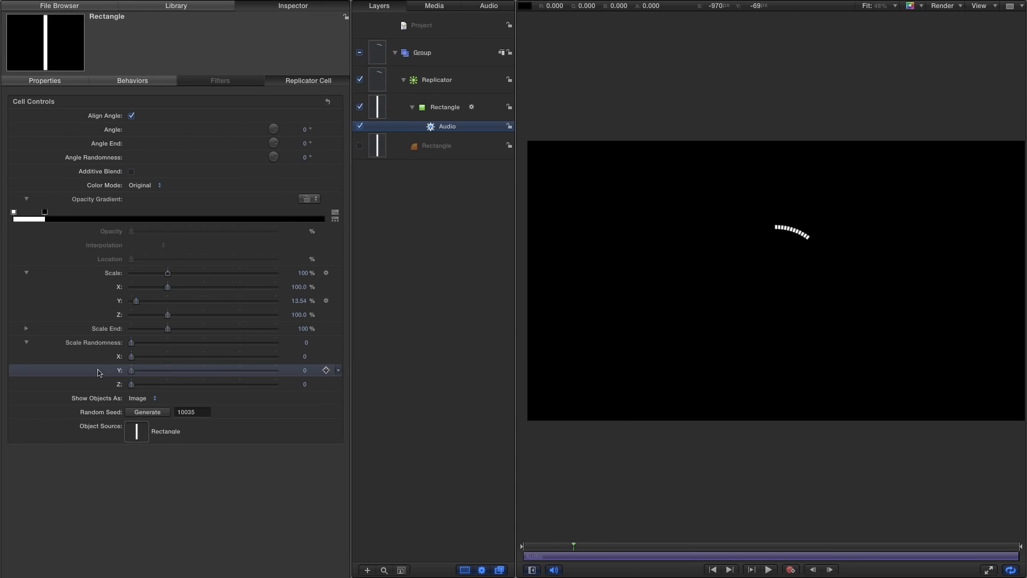
right_click(98, 373)
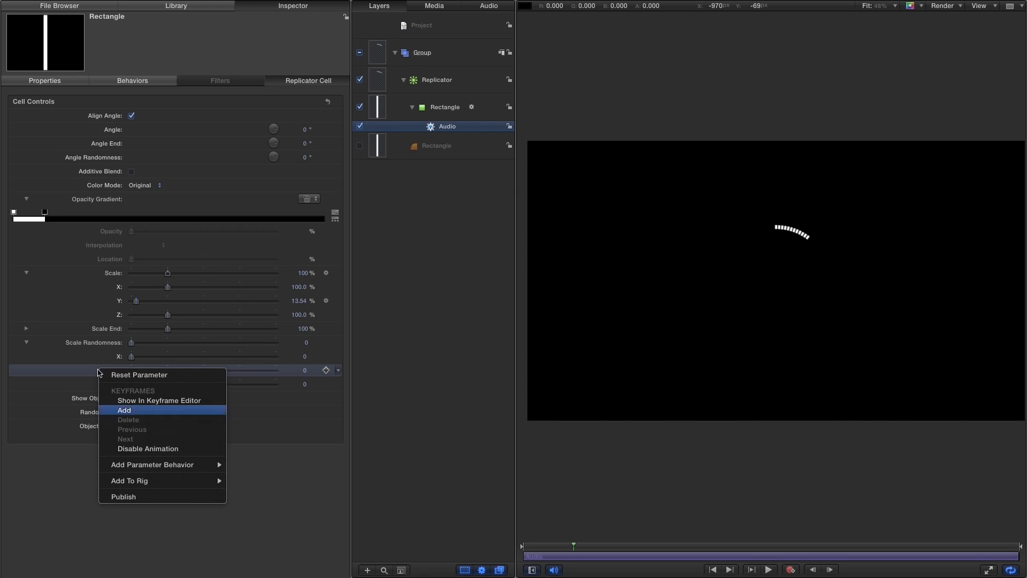
mouse_move(142, 468)
left_click(250, 500)
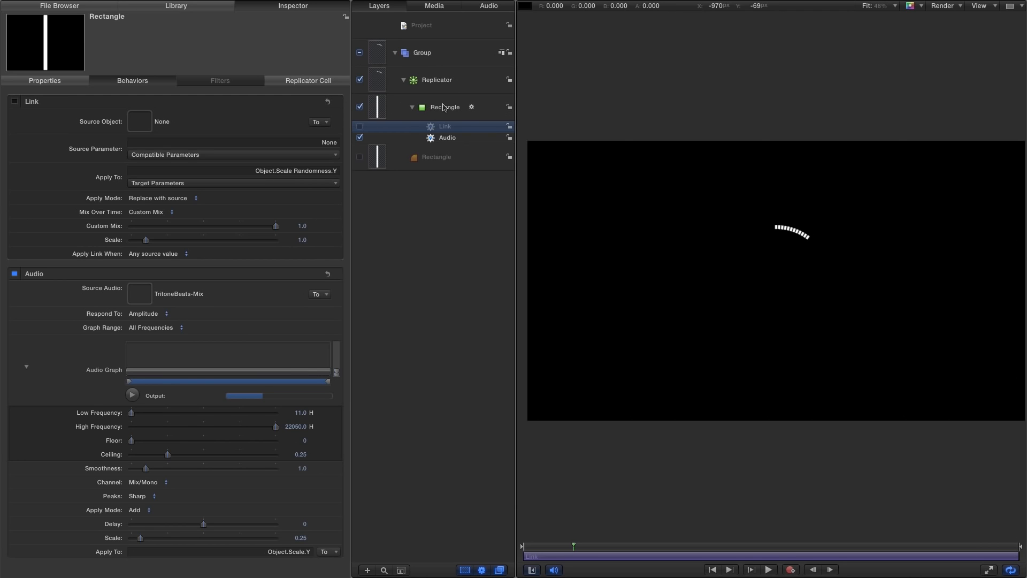
Link the Y scale randomness to the Rectangle replicator cell's Y scale and play back the animation to check it
left_click_drag(422, 110, 143, 120)
left_click(265, 155)
left_click(272, 128)
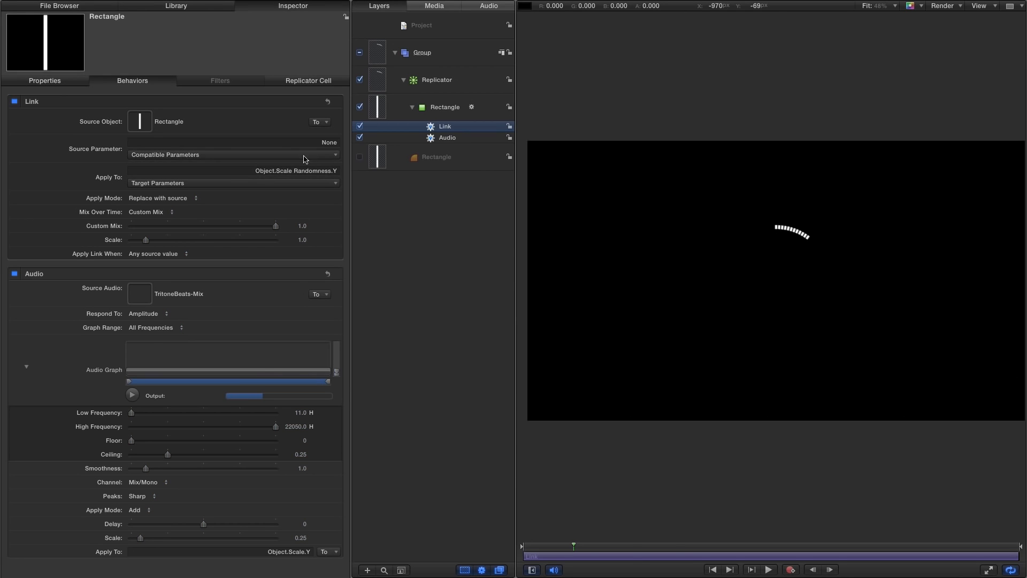
left_click(214, 155)
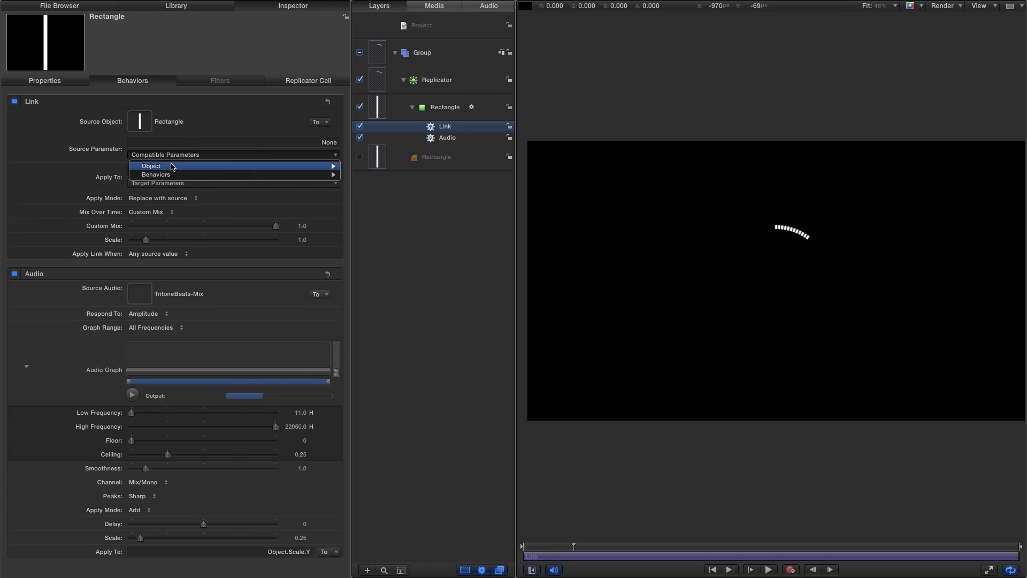
mouse_move(172, 167)
mouse_move(412, 225)
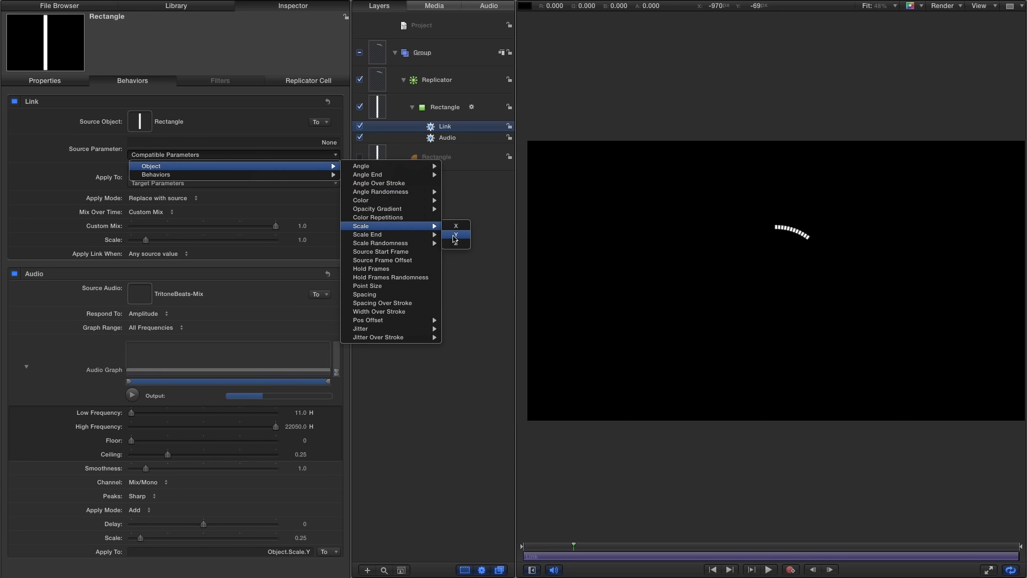
left_click(457, 235)
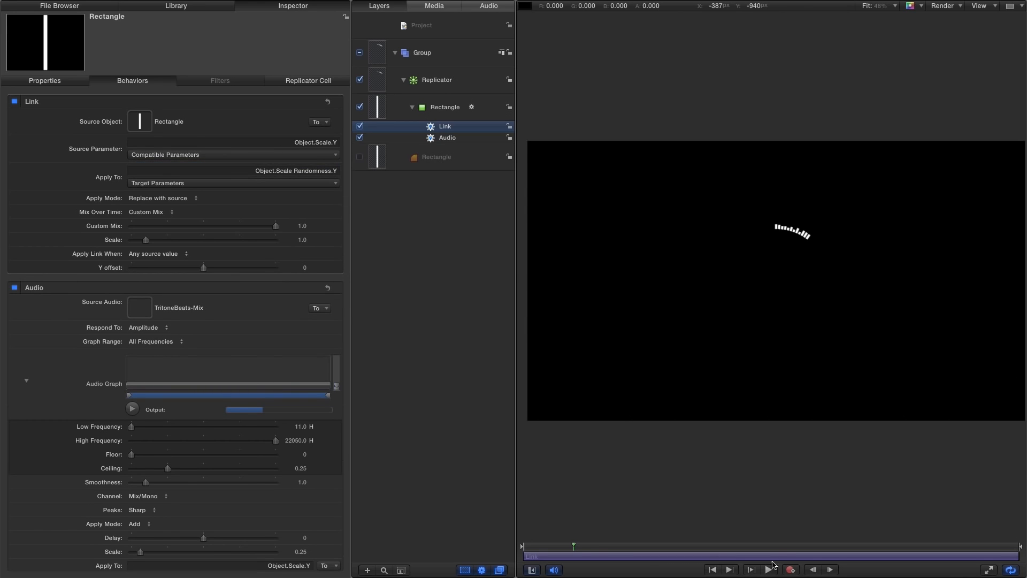
left_click(769, 568)
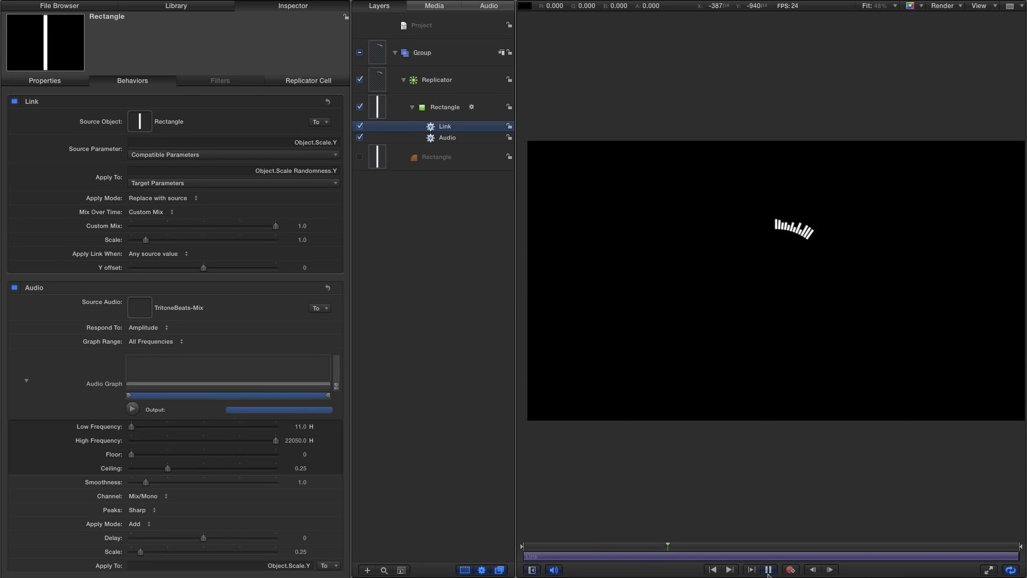
left_click(768, 573)
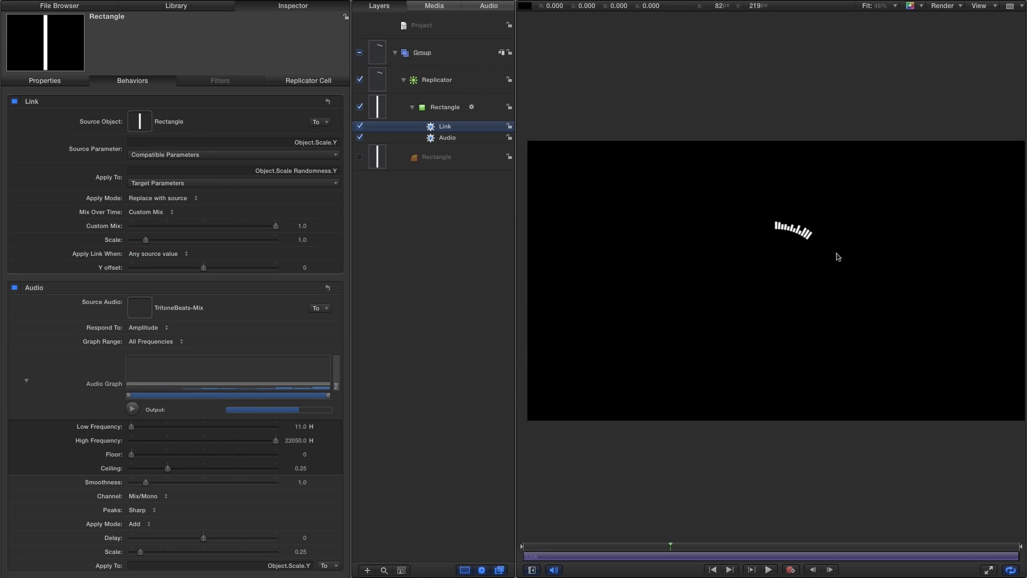
Add a second Link parameter behavior to the Scale parameter of the first Link behavior
left_click(109, 244)
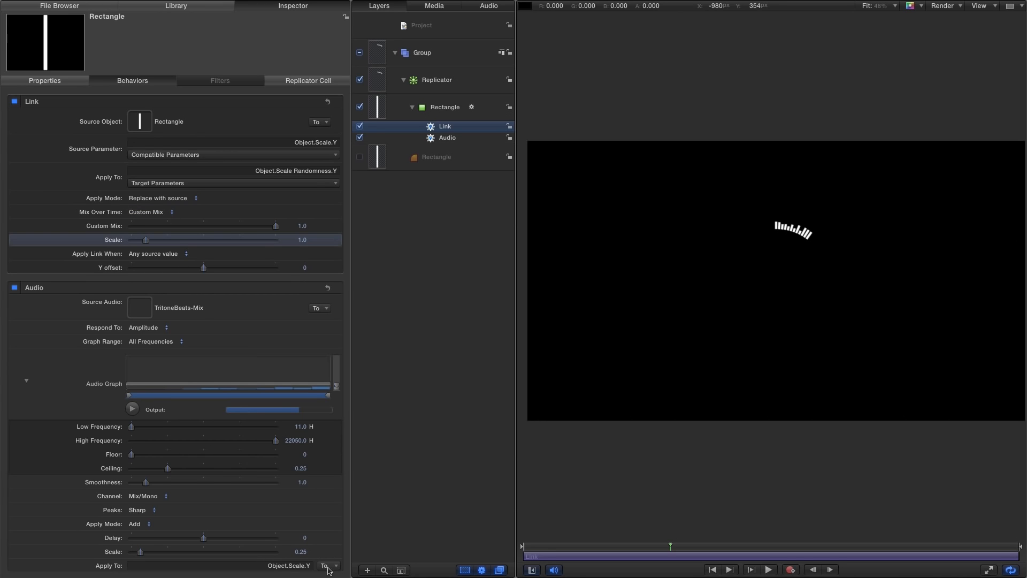
right_click(108, 240)
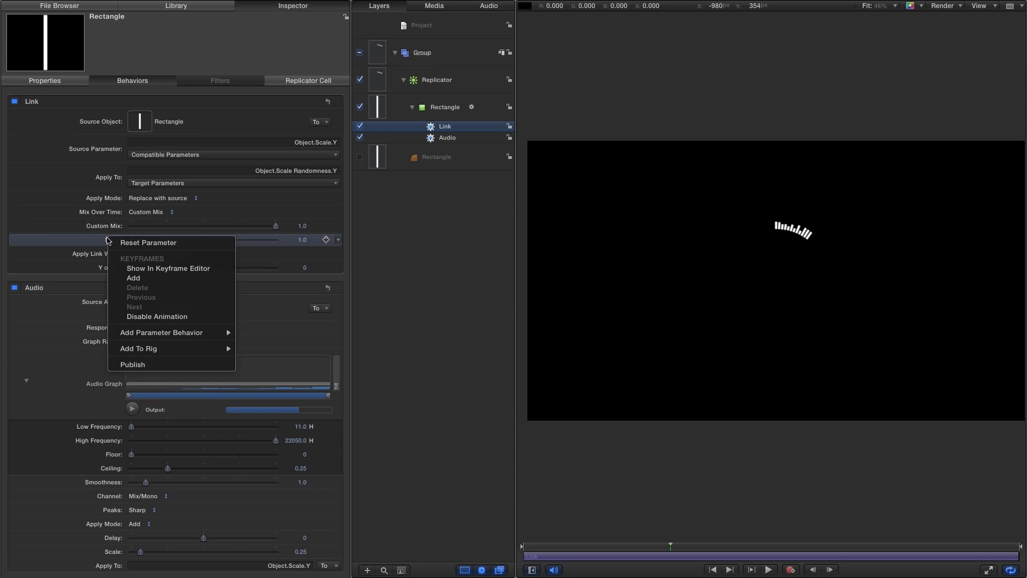
mouse_move(167, 334)
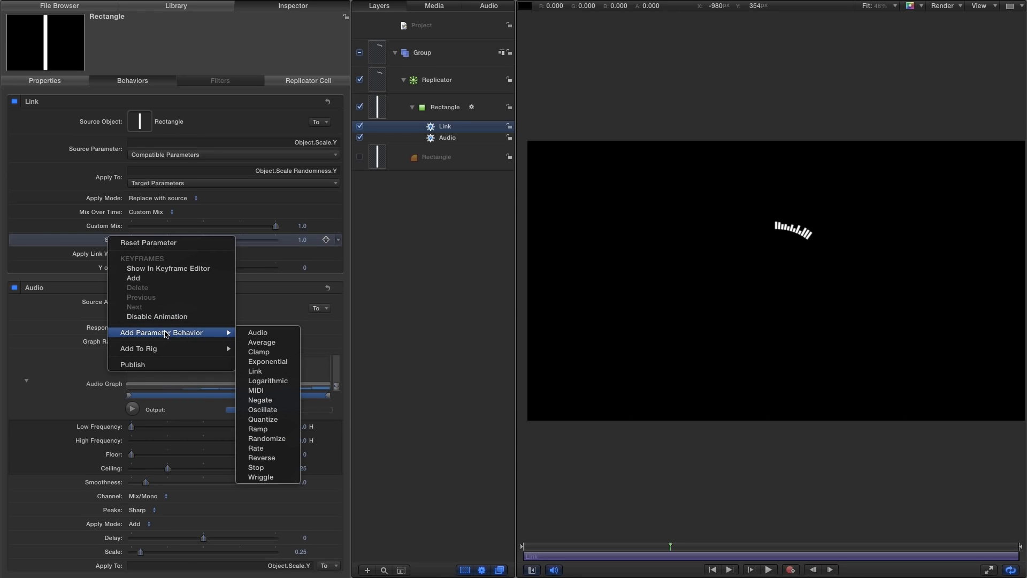
left_click(260, 373)
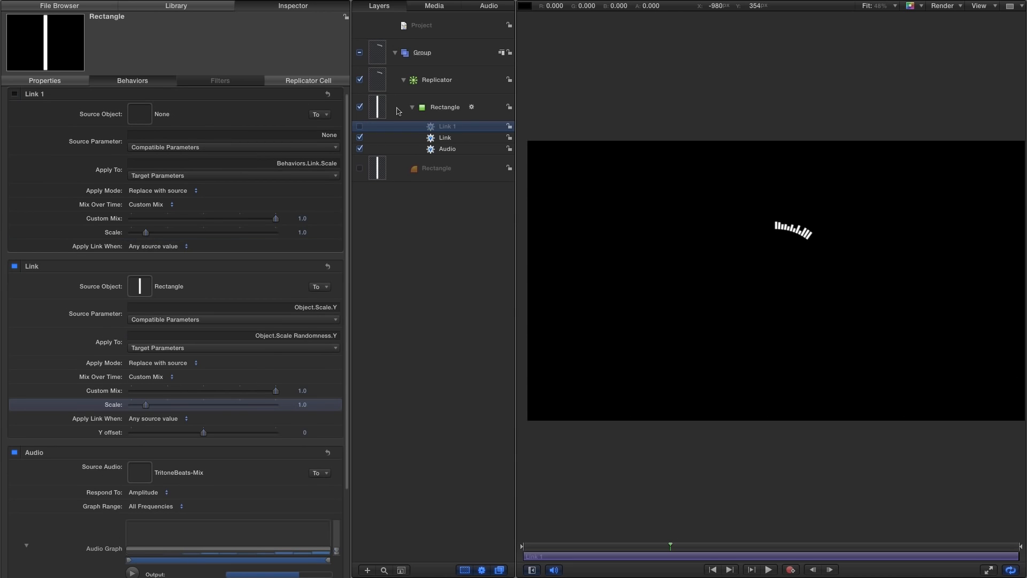
Set the second Link's source to the Rectangle replicator cell's Y scale and play back the animation
left_click_drag(445, 107, 148, 115)
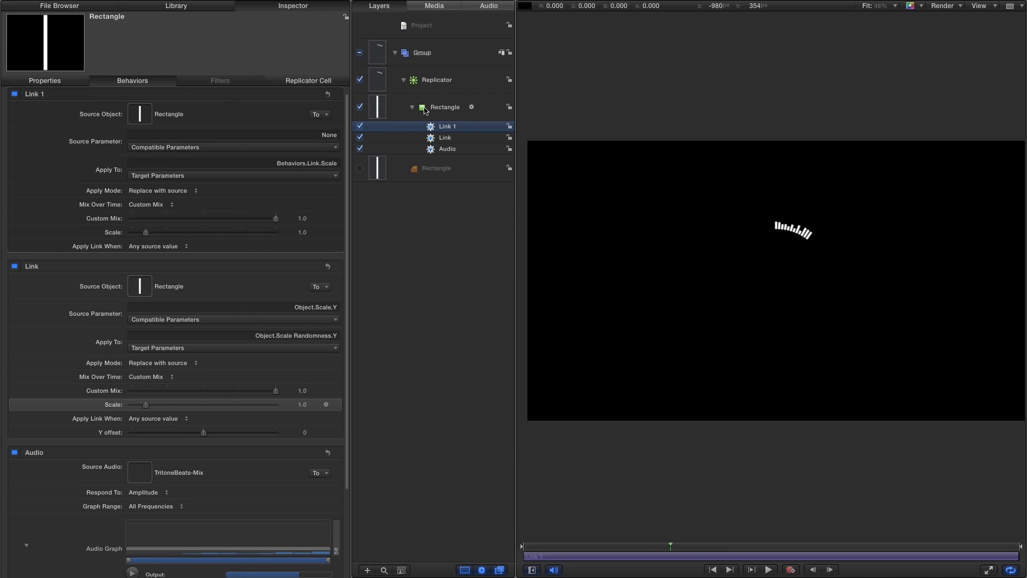
left_click(269, 146)
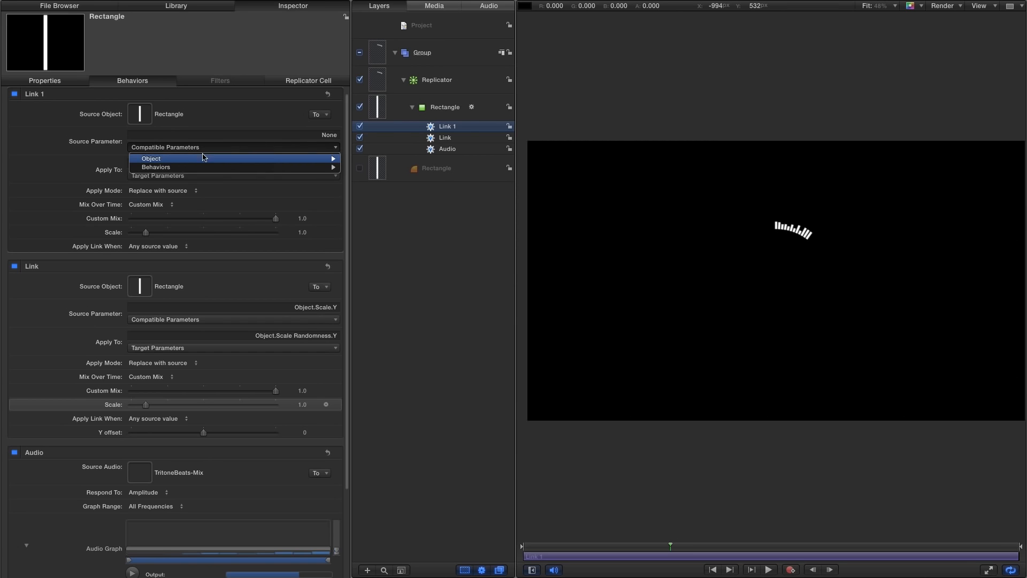
mouse_move(182, 162)
mouse_move(402, 219)
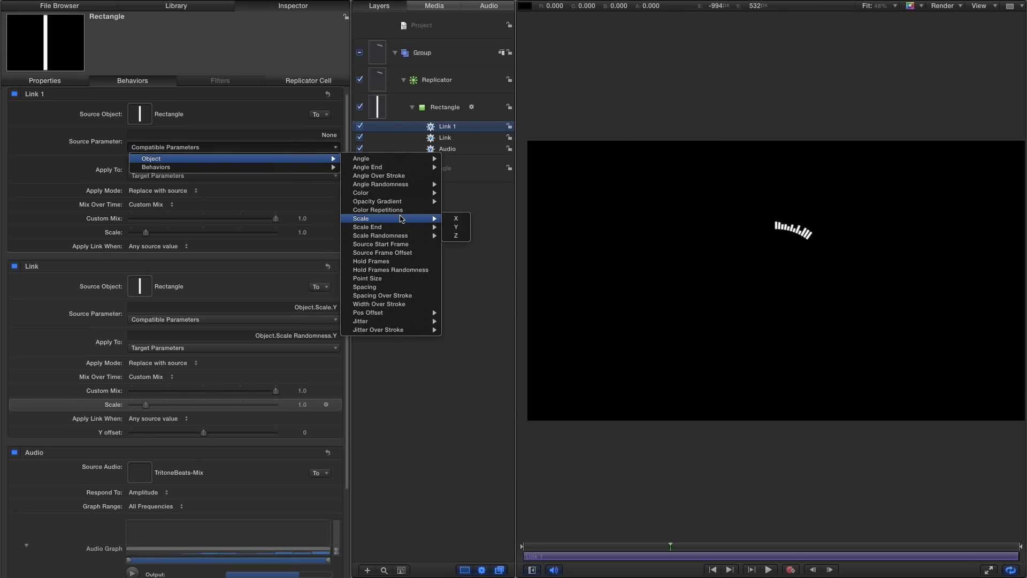
left_click(463, 228)
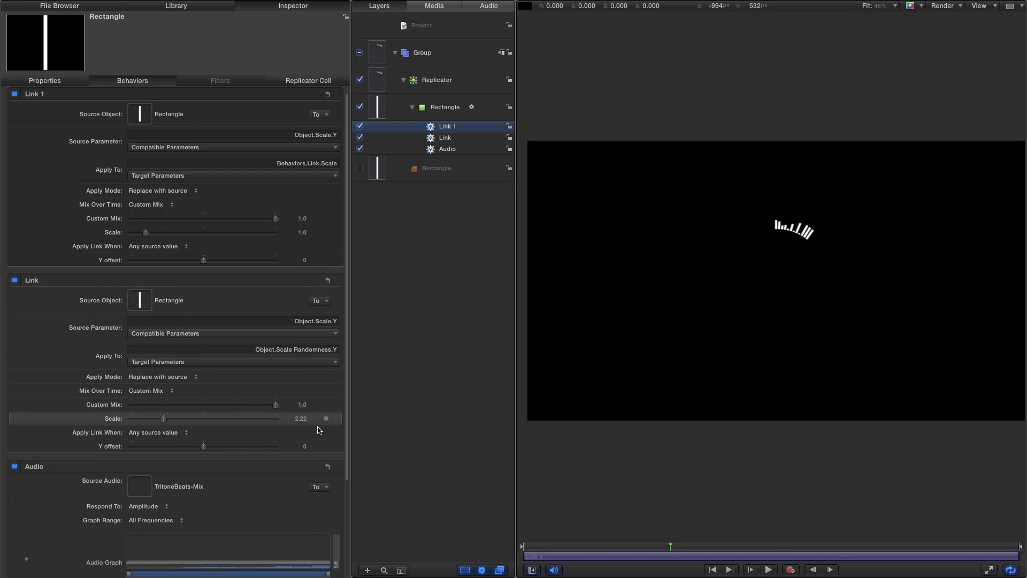
left_click_drag(300, 414, 313, 423)
left_click(768, 570)
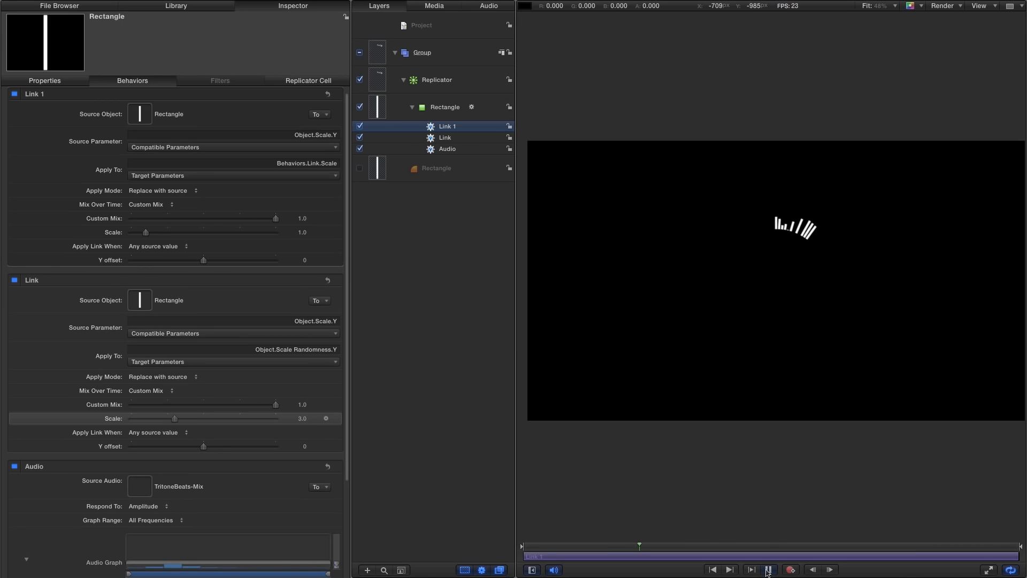
Stop playback and toggle the Link 1 behavior off and on repeatedly to compare its effect on the bars
left_click(768, 570)
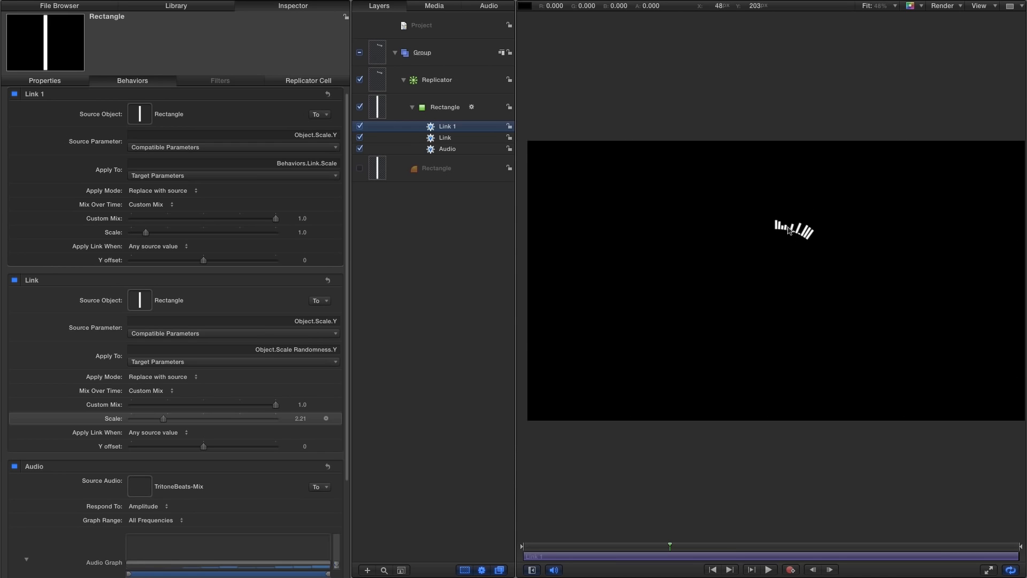
left_click(15, 94)
left_click(15, 94)
left_click(15, 94)
left_click(15, 94)
left_click(15, 94)
left_click(15, 94)
left_click(15, 94)
Add the Source Audio parameter of the Rectangle cell's Audio behavior to a new checkbox in a new rig
left_click(377, 109)
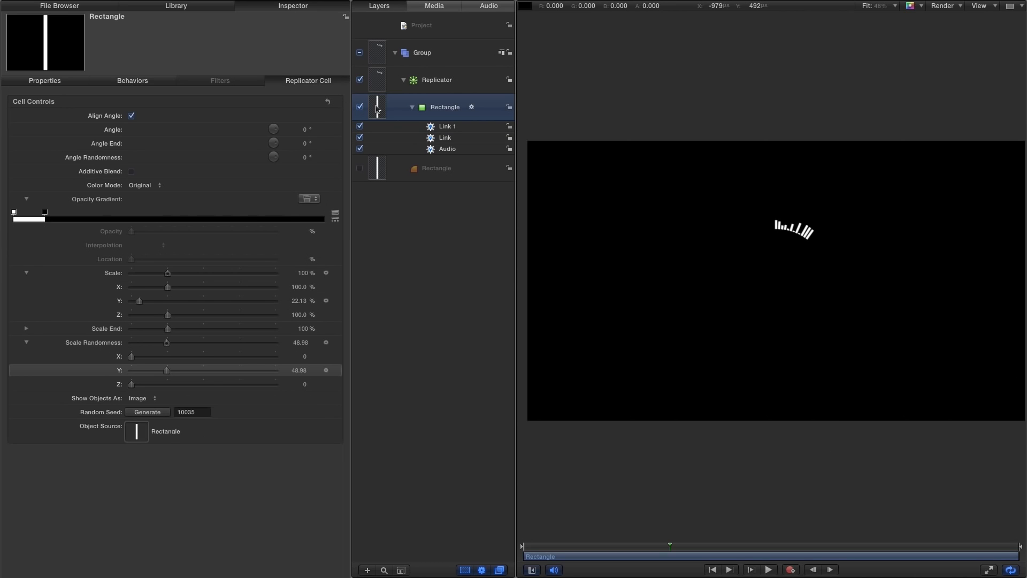
left_click(445, 151)
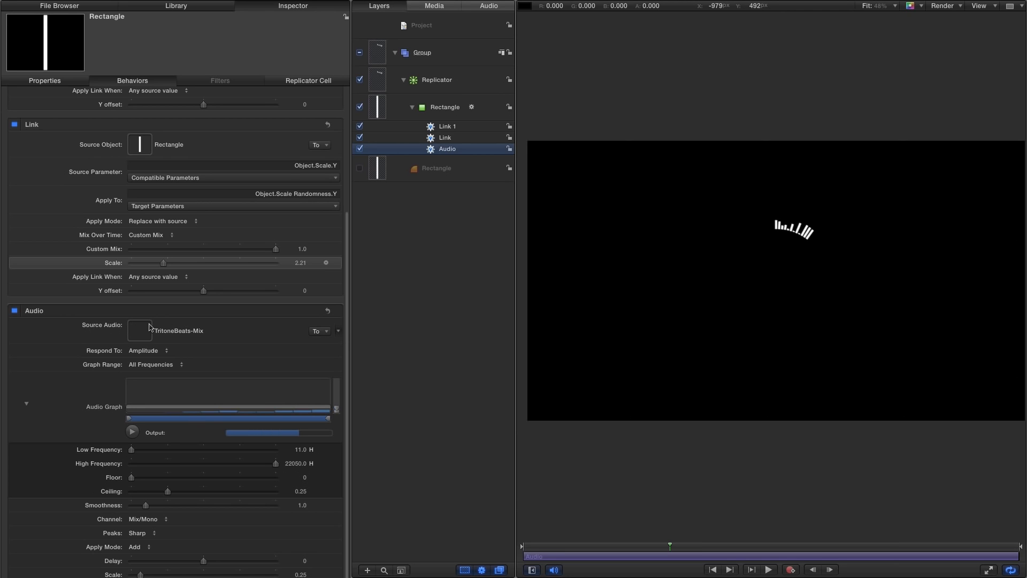
left_click(338, 331)
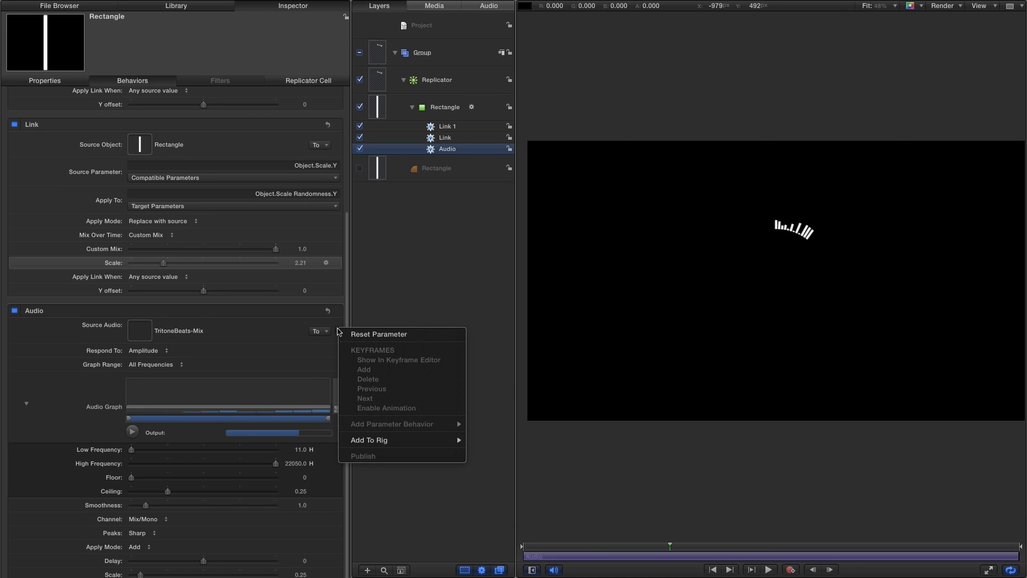
mouse_move(375, 440)
mouse_move(514, 445)
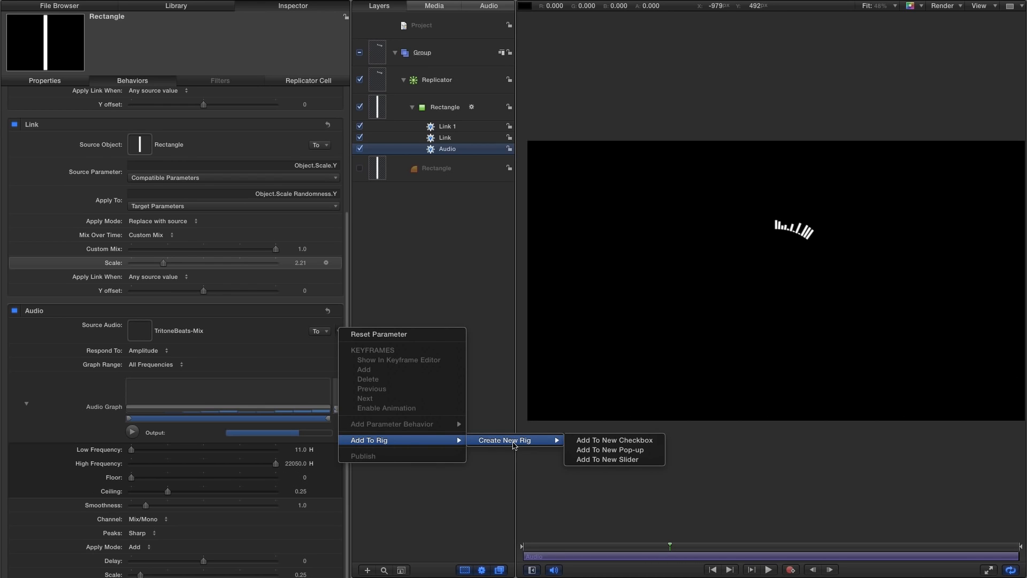
left_click(620, 443)
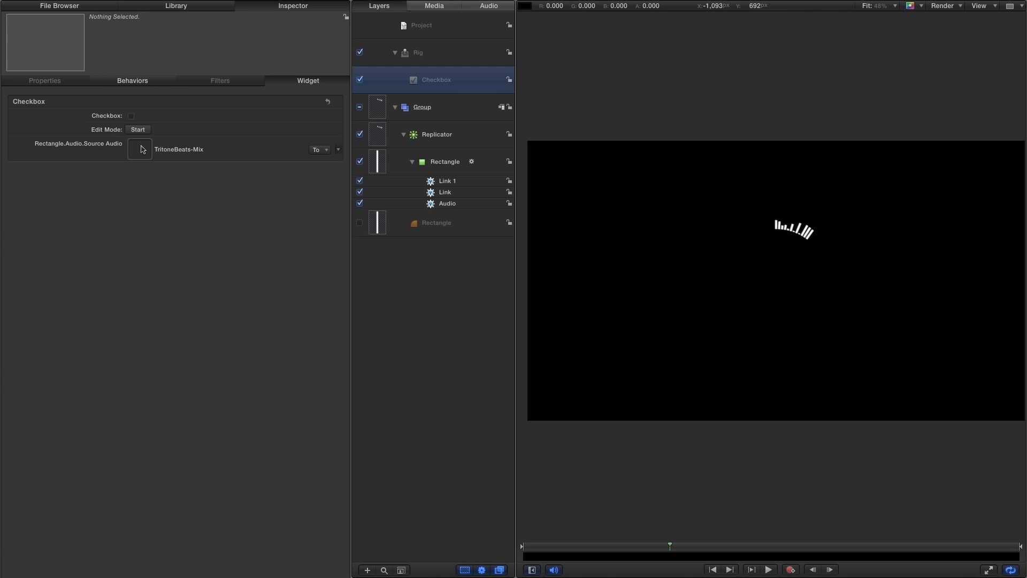
Rename the rig's checkbox widget as Track Changer and collapse the rig in the layer list
double_click(437, 80)
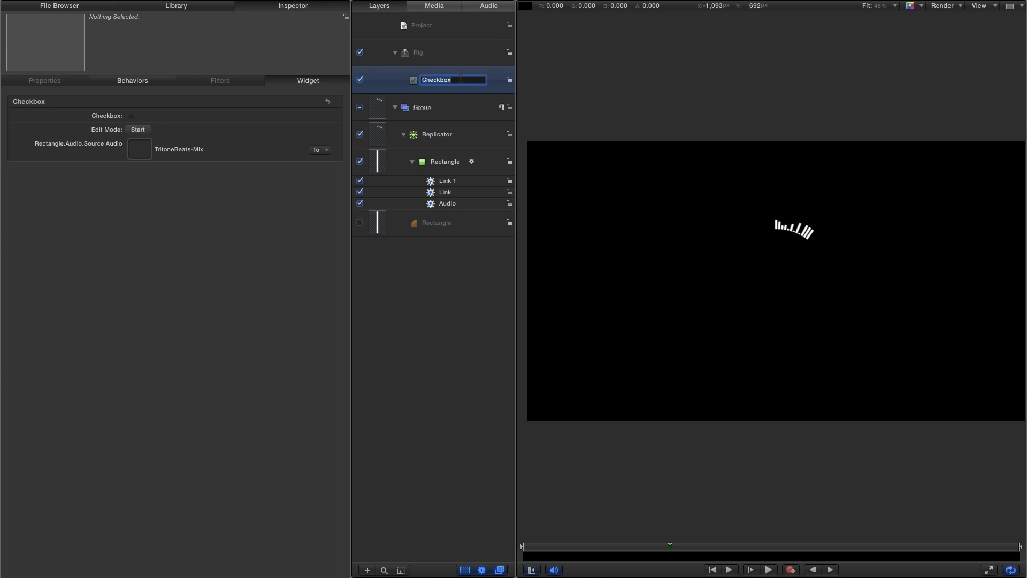
type("Track Changer")
key("Return")
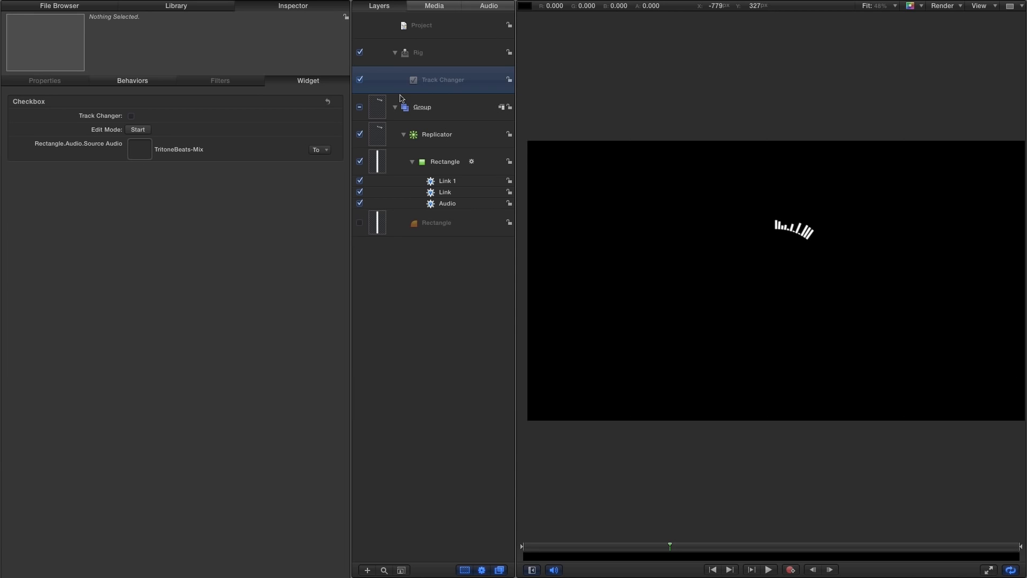
left_click(395, 53)
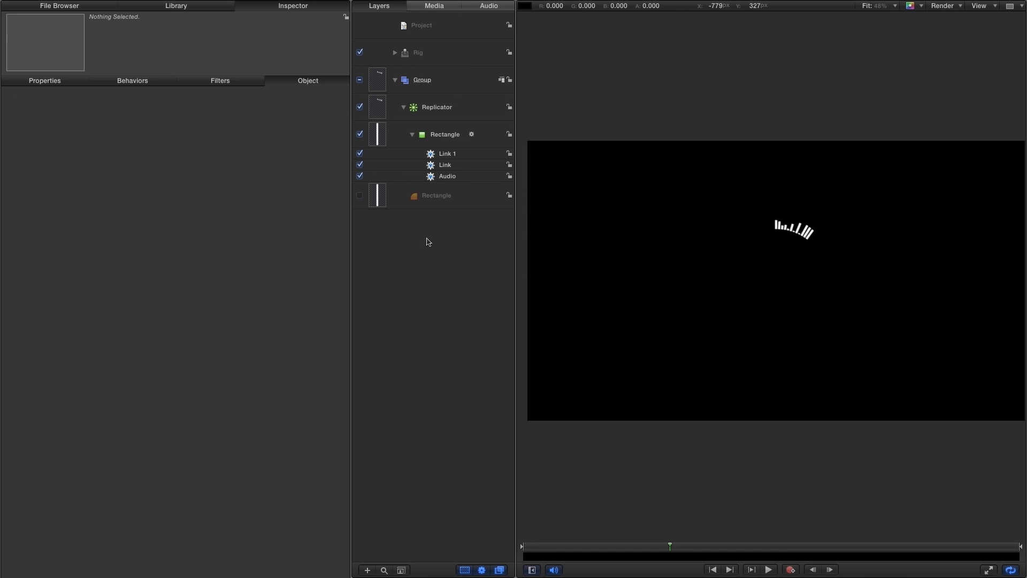
Rename the replicator as High
double_click(436, 108)
type("High")
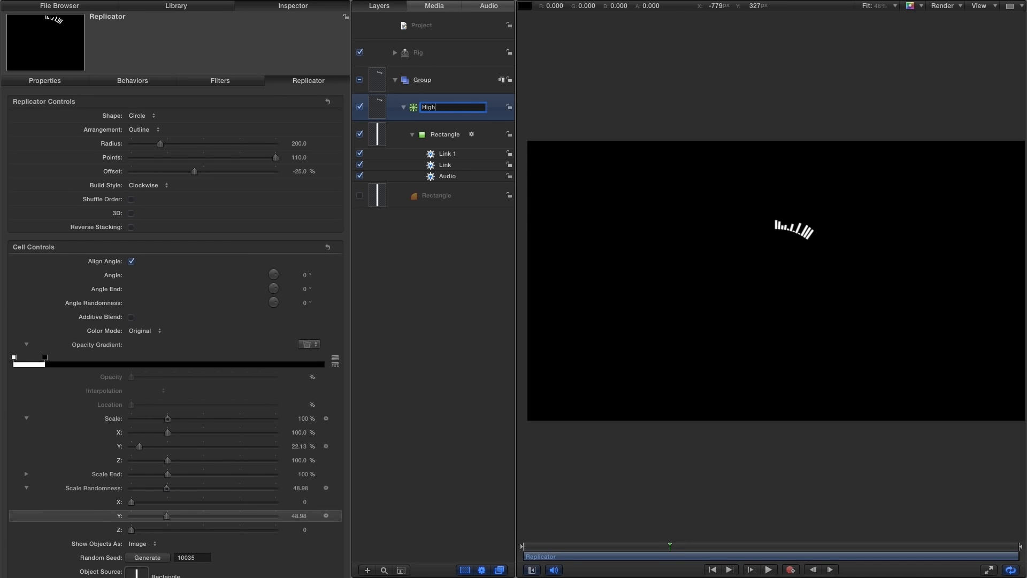
key("Return")
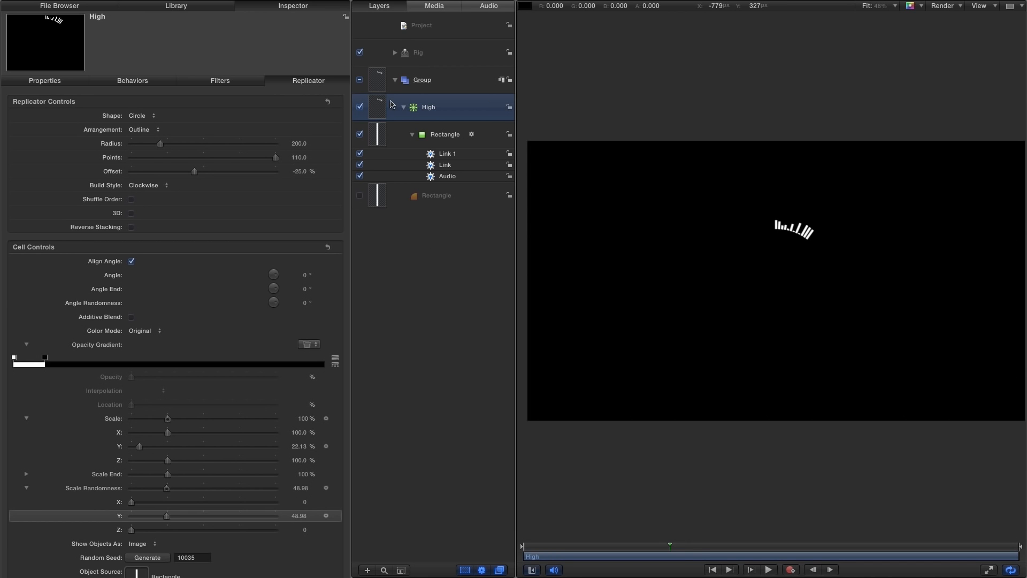
Publish the Low Frequency and High Frequency parameters of the High replicator's Audio behavior
left_click(433, 177)
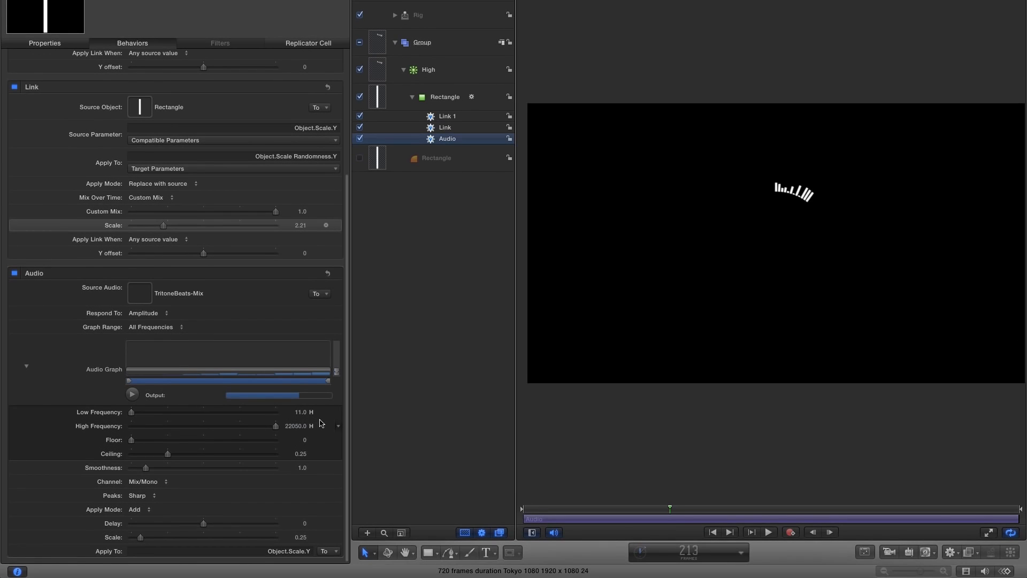
left_click(339, 413)
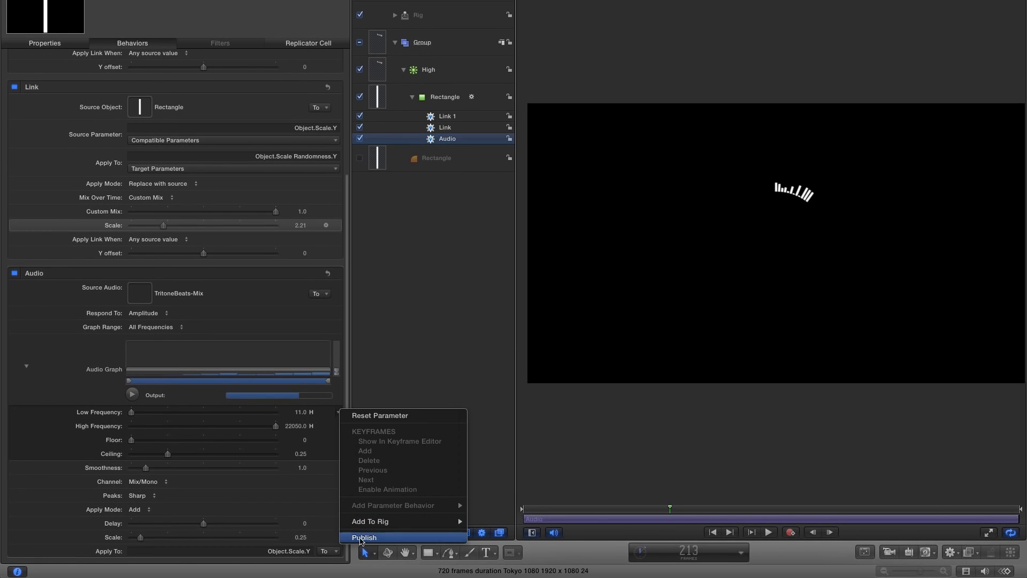
left_click(362, 543)
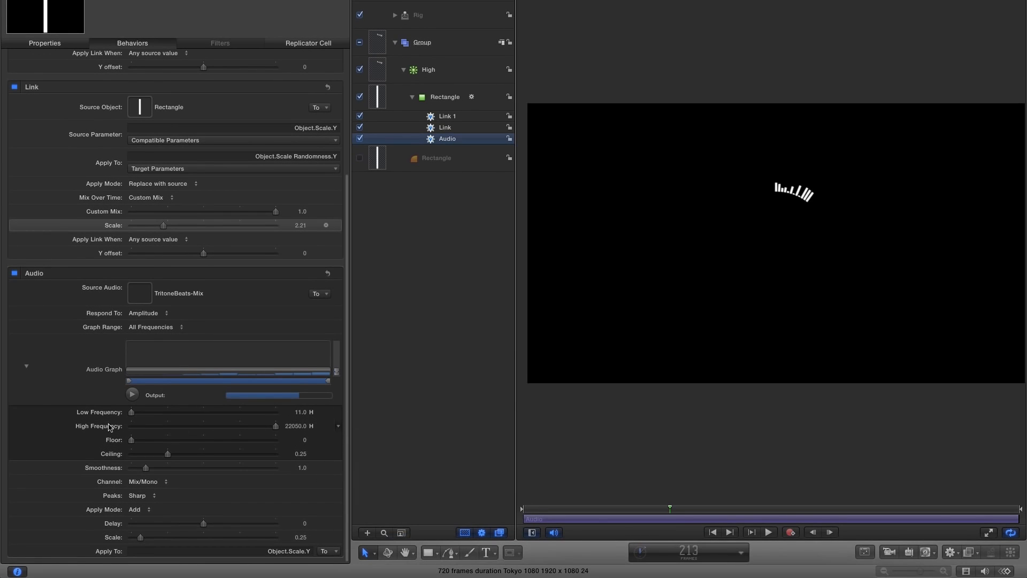
left_click(340, 428)
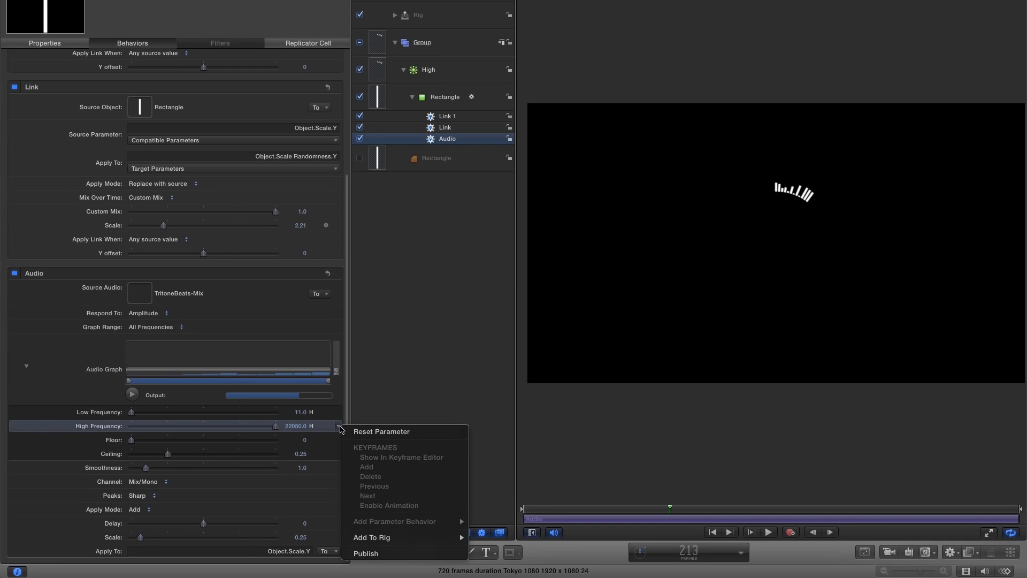
left_click(367, 553)
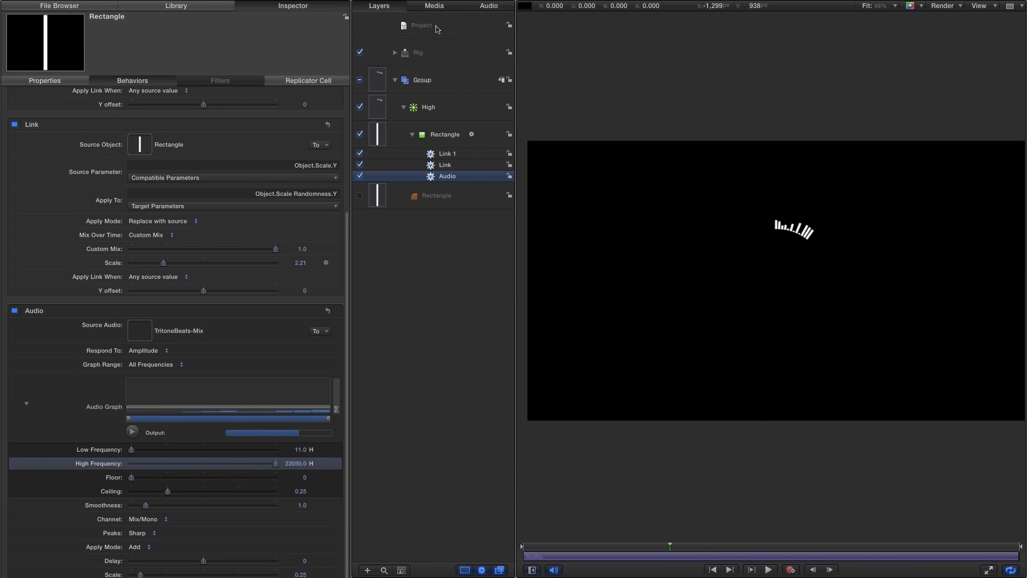
Set the project's published Low Frequency to 5000 Hz and play the animation from the start to check it
left_click(438, 29)
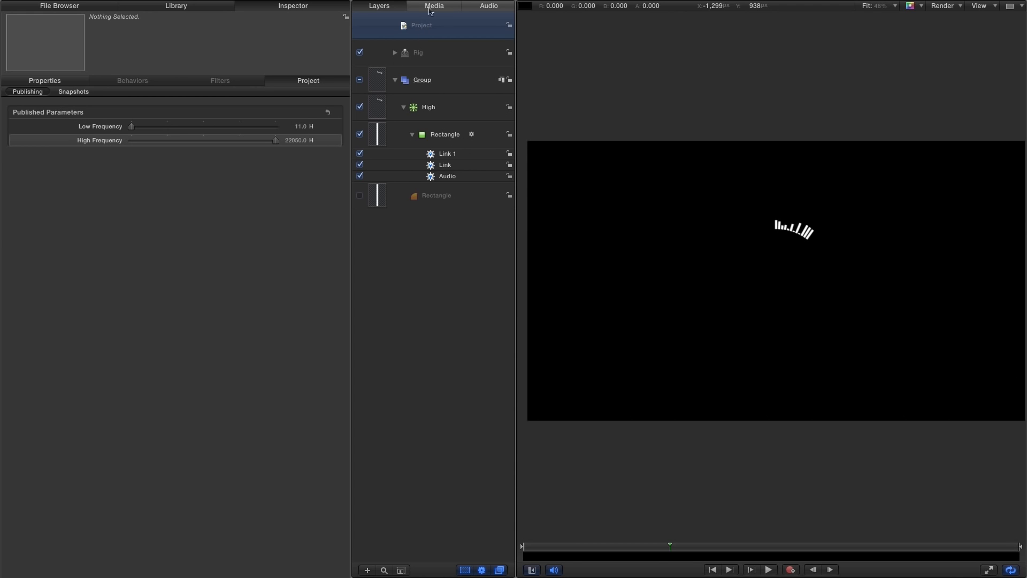
left_click(295, 142)
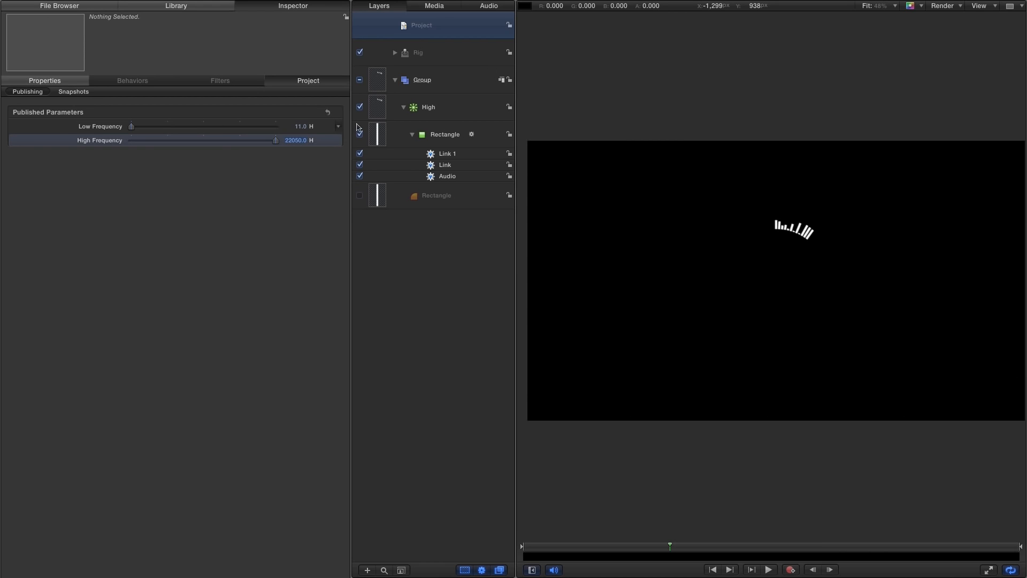
left_click(300, 126)
type("5000")
key("Return")
left_click(712, 569)
left_click(769, 569)
left_click(771, 571)
Collapse and duplicate the High replicator, and rename the copy as High Mid
left_click(379, 108)
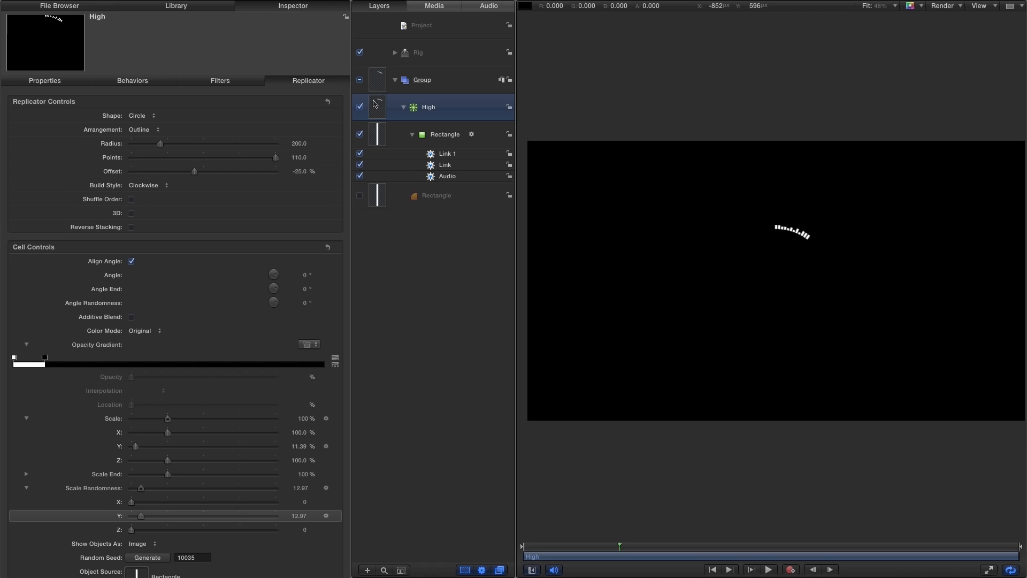
left_click(403, 108)
right_click(379, 103)
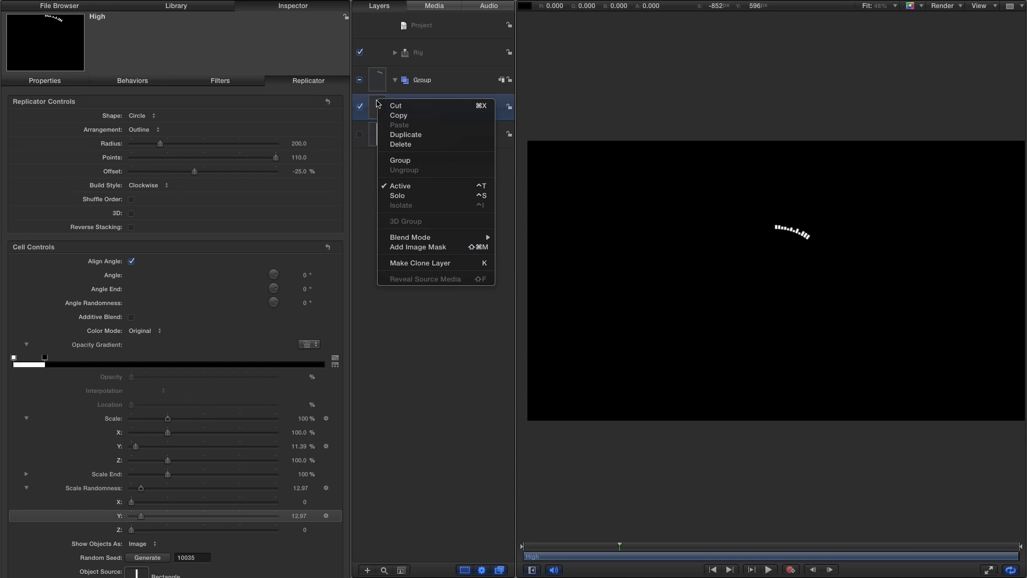
left_click(397, 135)
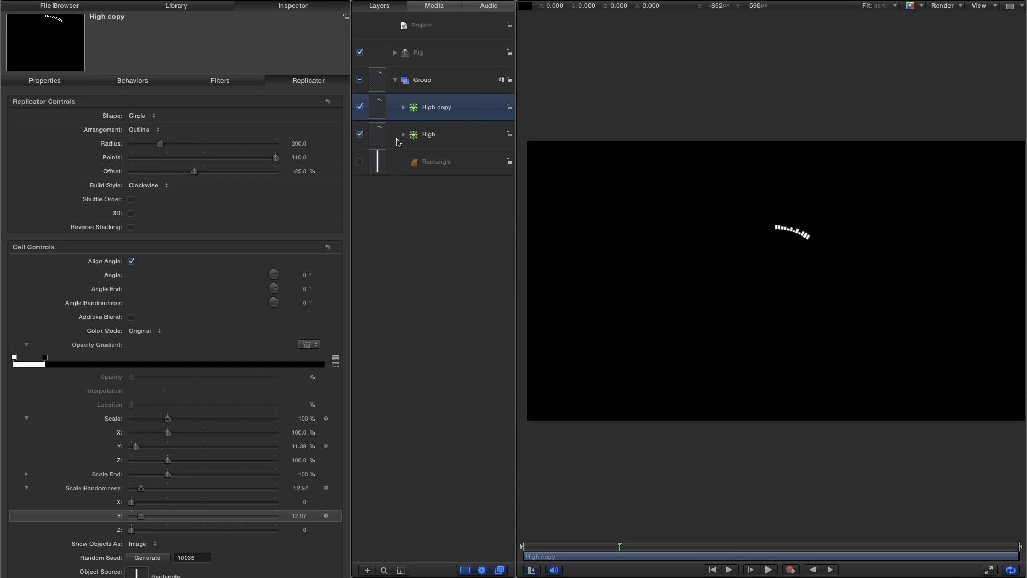
double_click(455, 106)
left_click(456, 106)
key("BackSpace")
key("BackSpace")
key("BackSpace")
key("BackSpace")
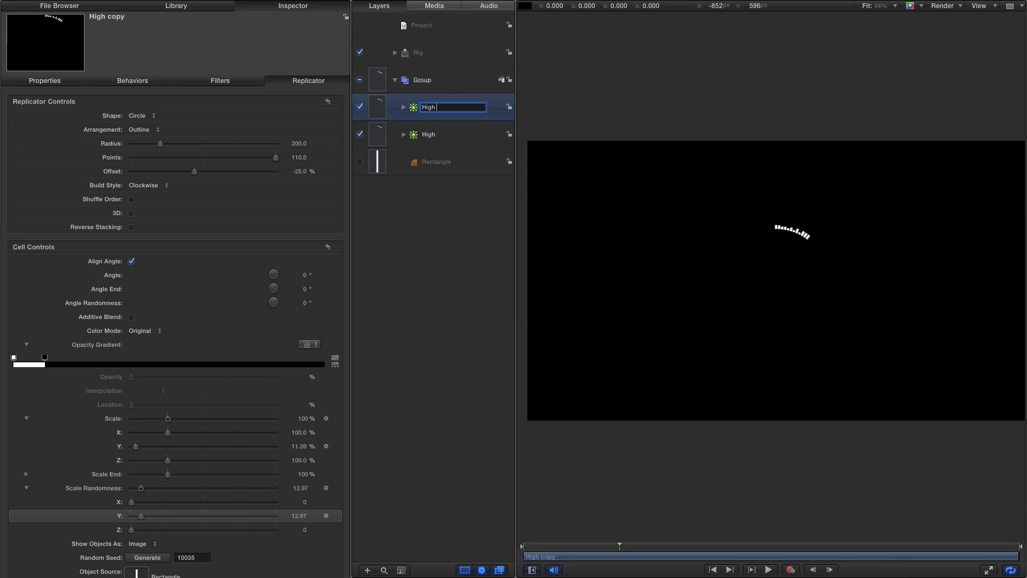
key("Return")
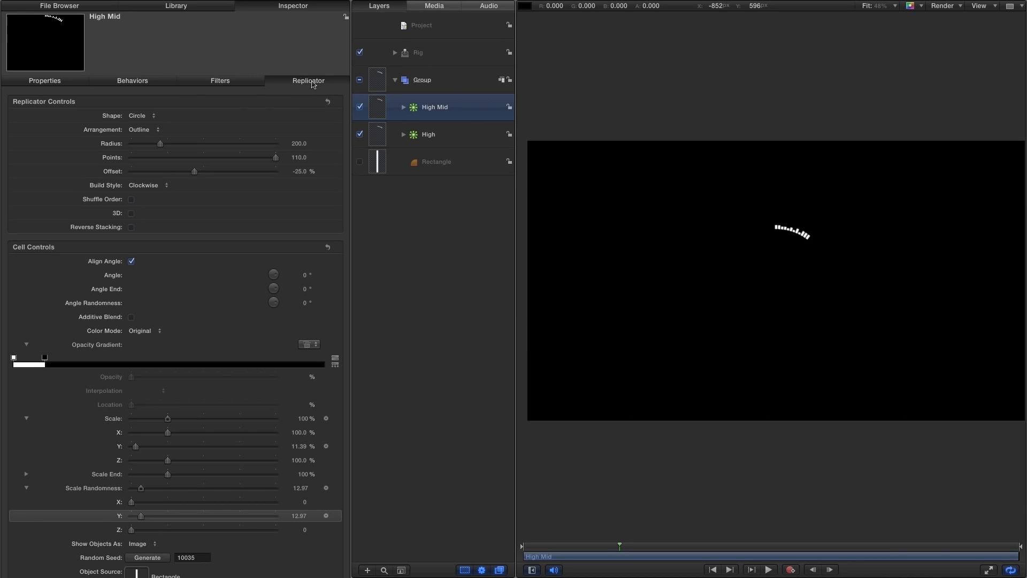
Set the High Mid replicator's Offset to -15%
left_click(301, 171)
left_click(302, 173)
double_click(299, 174)
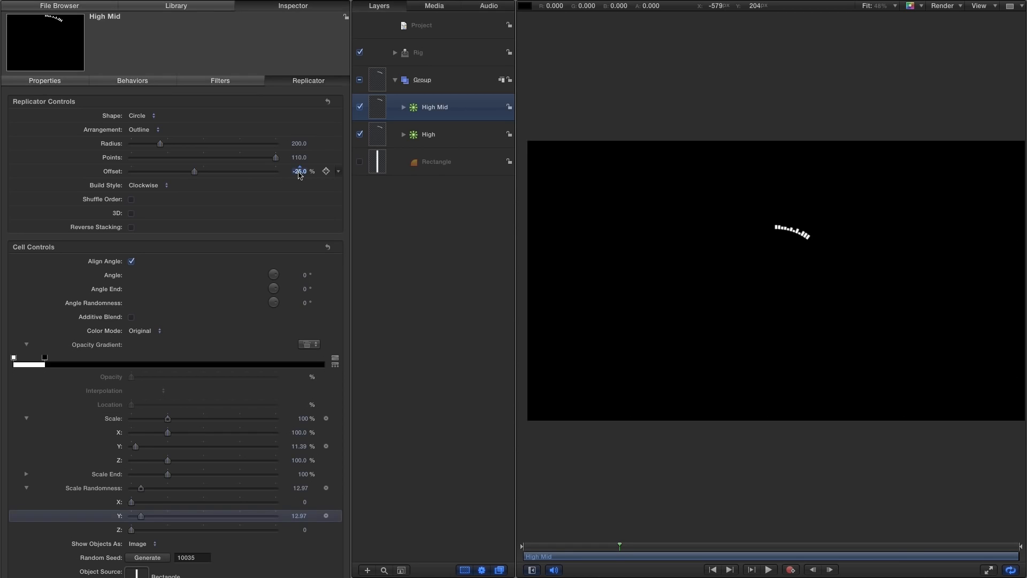
type("-15")
key("Return")
Publish the Low Frequency and High Frequency parameters of the High Mid replicator's Audio behavior
left_click(403, 108)
left_click(412, 135)
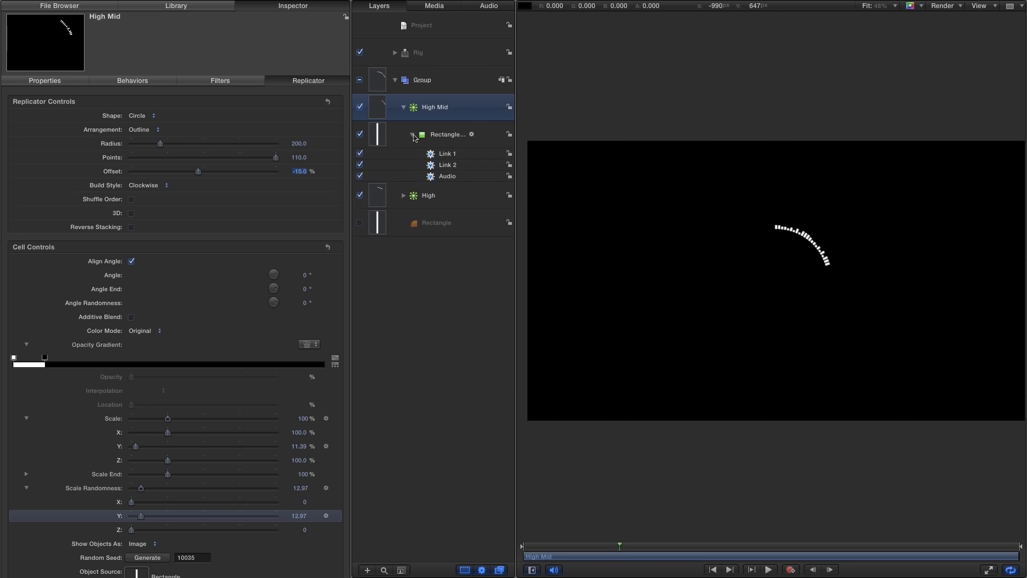
left_click(446, 177)
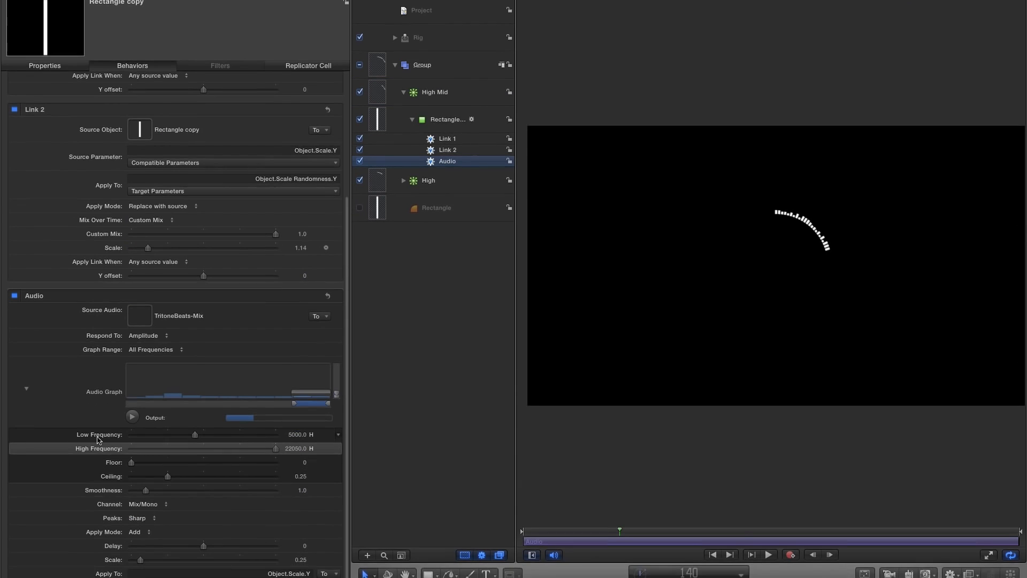
left_click(337, 412)
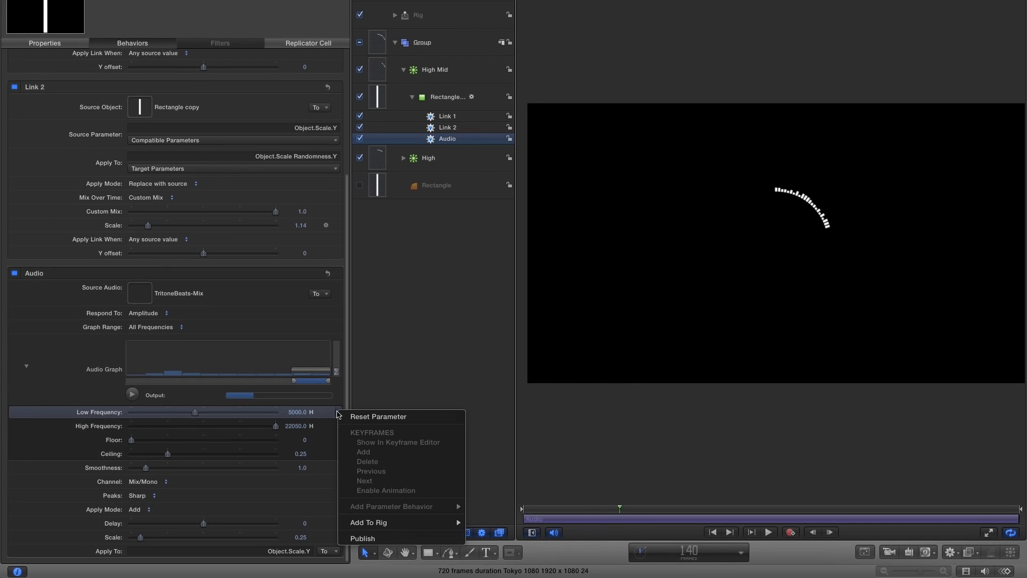
left_click(369, 538)
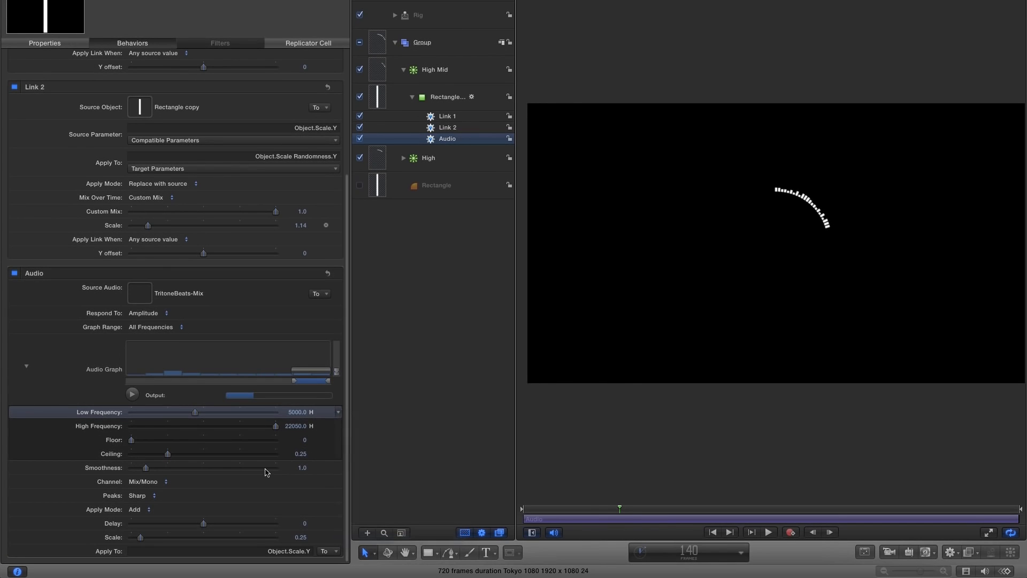
left_click(337, 424)
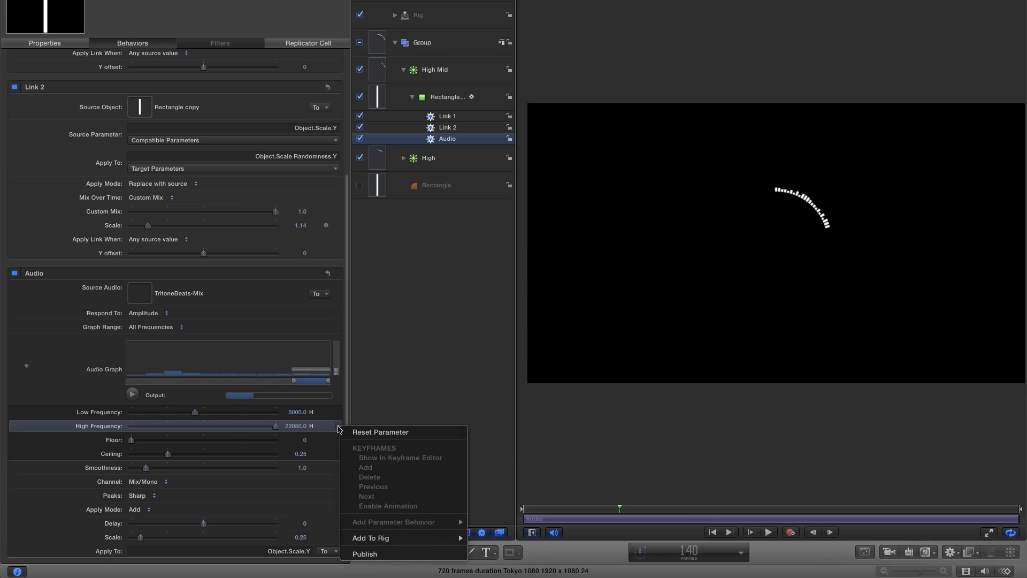
left_click(368, 552)
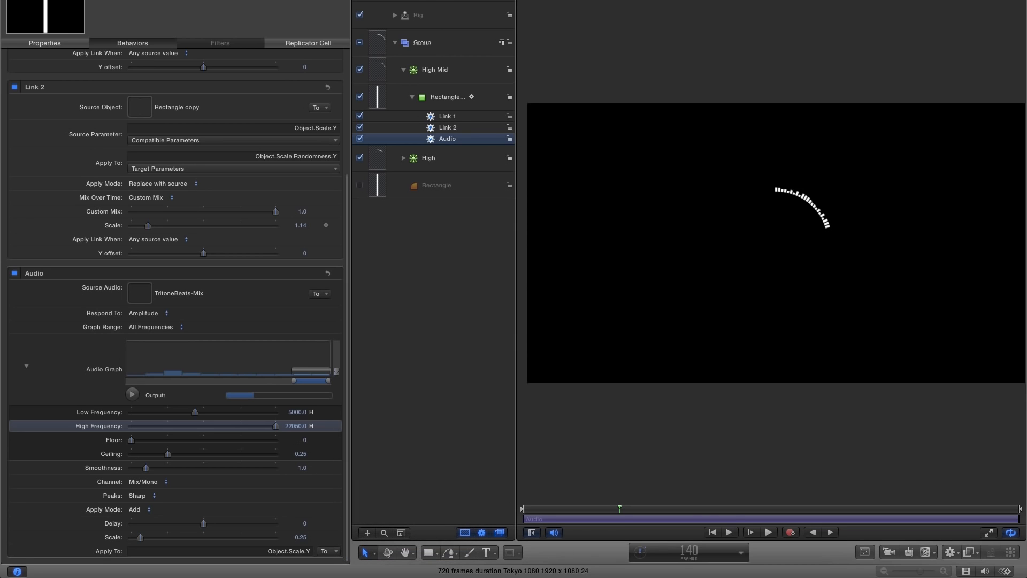
Set the second published pair to Low Frequency 1000 Hz and High Frequency 6000 Hz, and move the playhead to frame 119
left_click(432, 1)
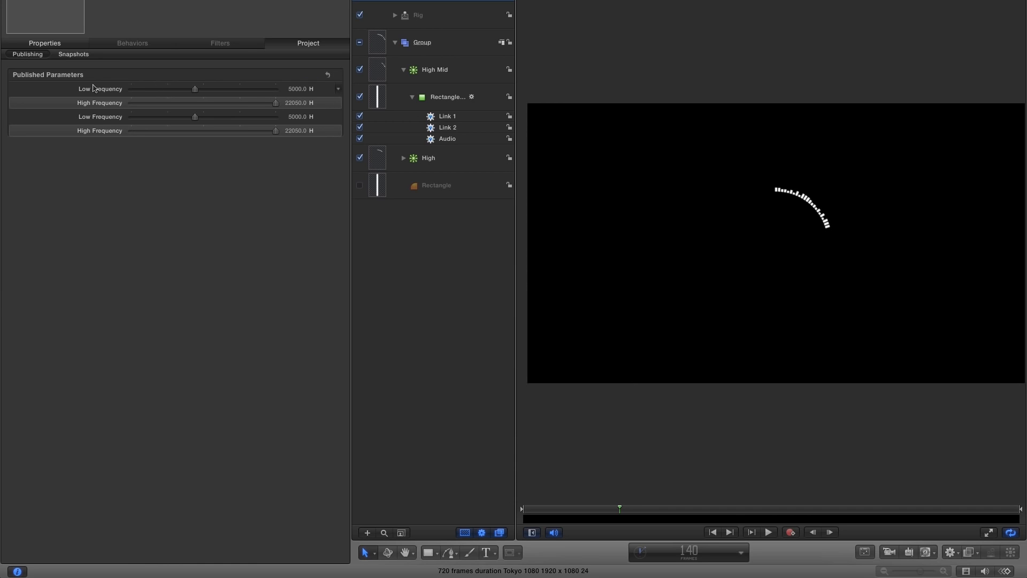
left_click(299, 118)
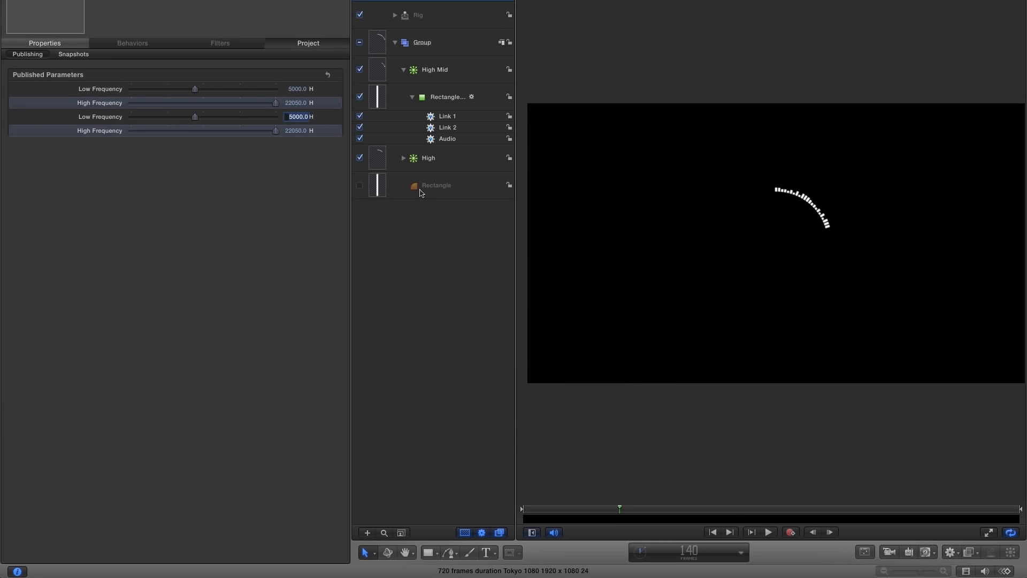
type("1")
key("Return")
key("Tab")
type("6000")
key("Return")
left_click(606, 514)
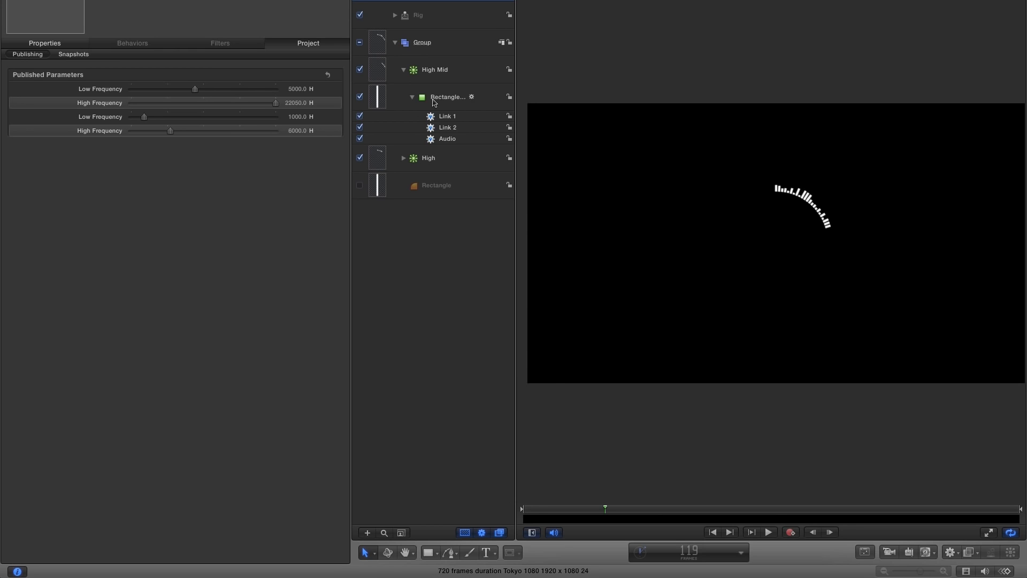
Collapse and duplicate the High Mid replicator, and rename the copy as Mid
left_click(379, 67)
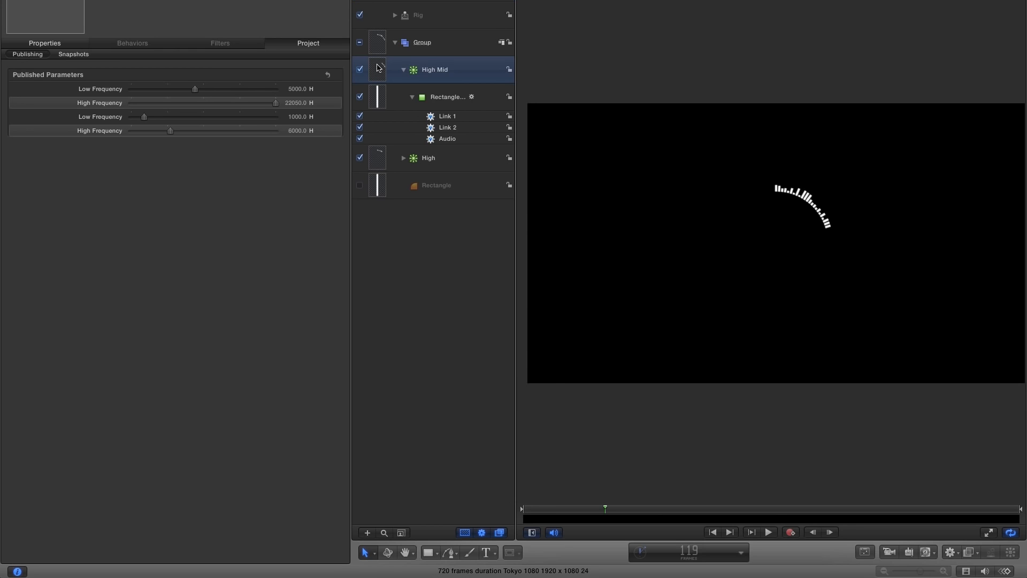
left_click(404, 70)
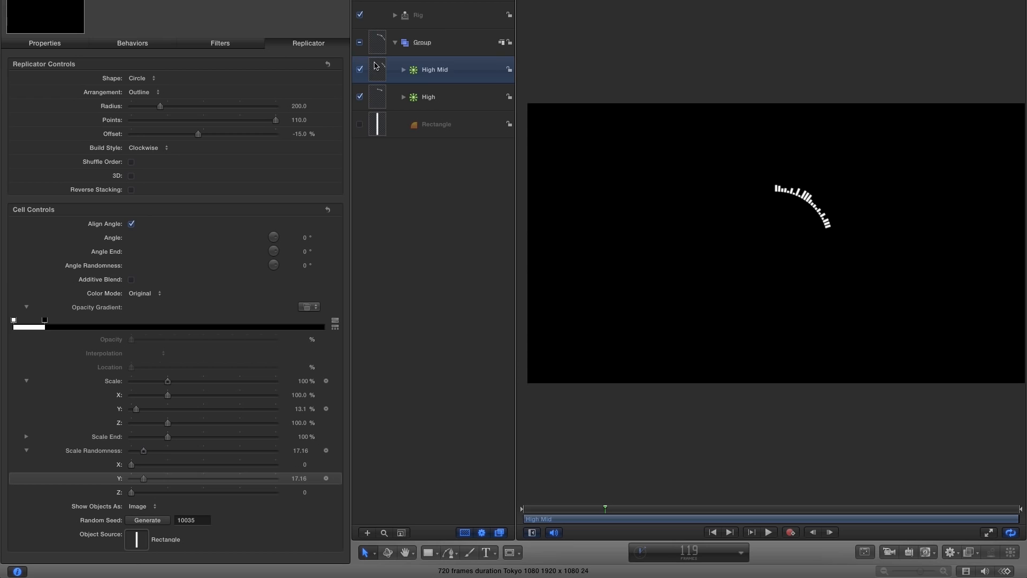
right_click(376, 66)
left_click(405, 98)
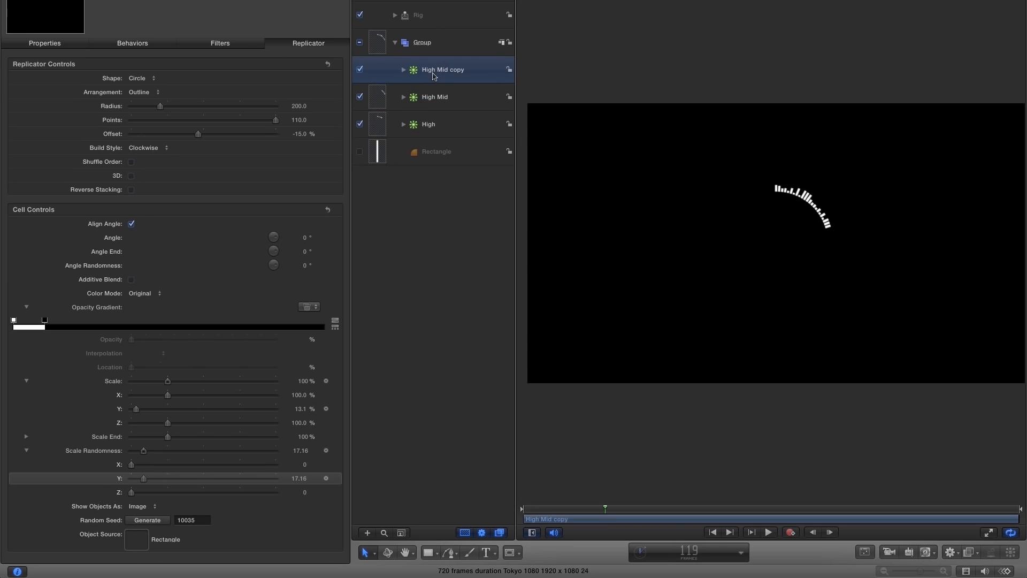
double_click(472, 70)
key("super+a")
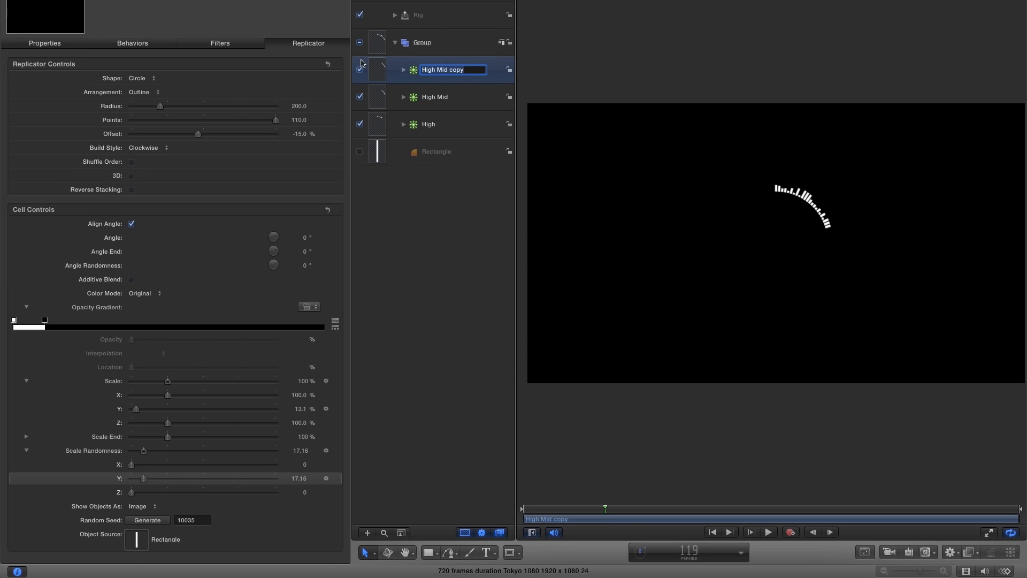
type("Mid")
key("Return")
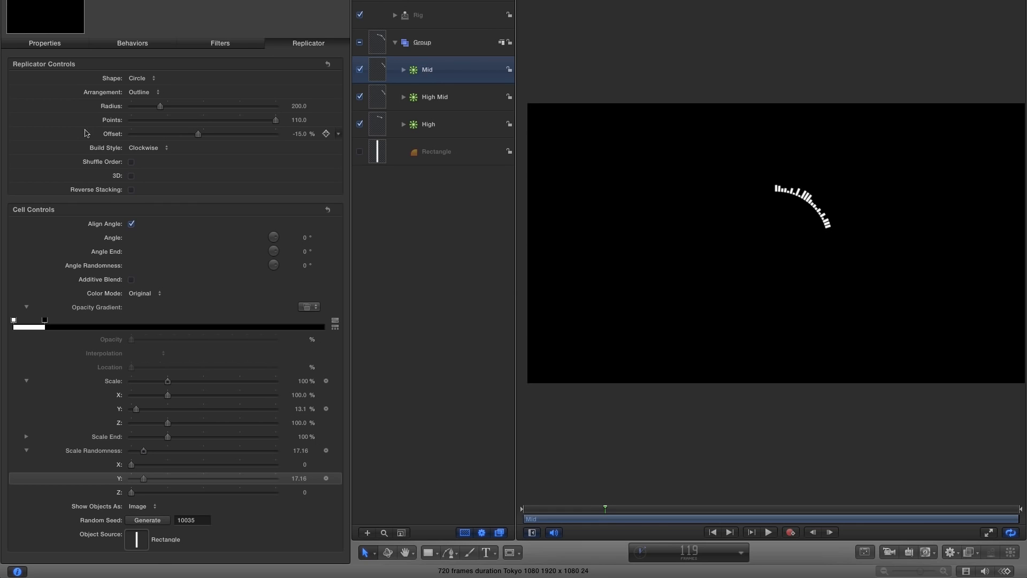
Set the Mid replicator's Offset to -5%
left_click(302, 134)
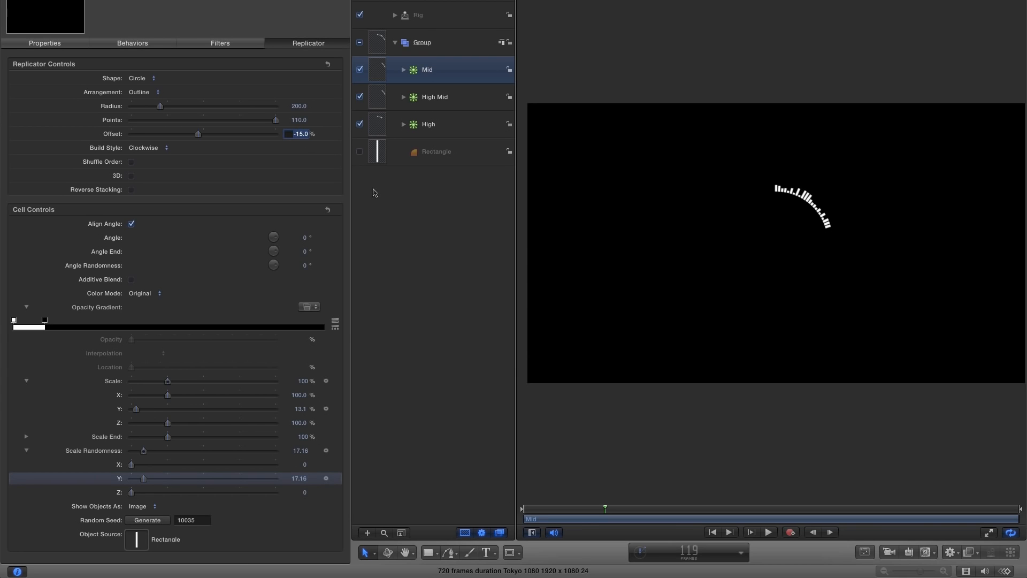
key("BackSpace")
type("-5")
key("Return")
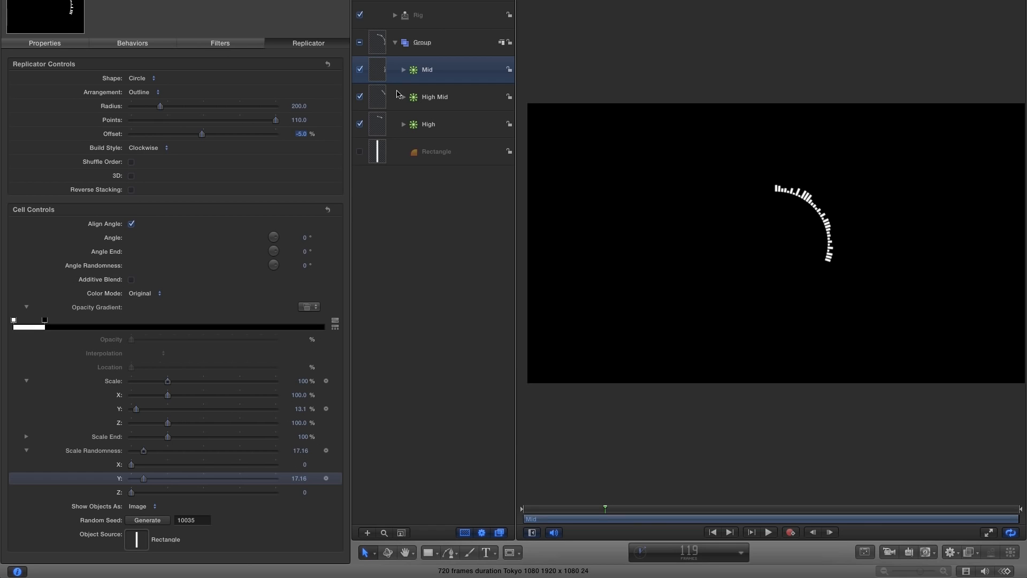
Publish the Low Frequency and High Frequency parameters of the Mid replicator's Audio behavior
left_click(404, 69)
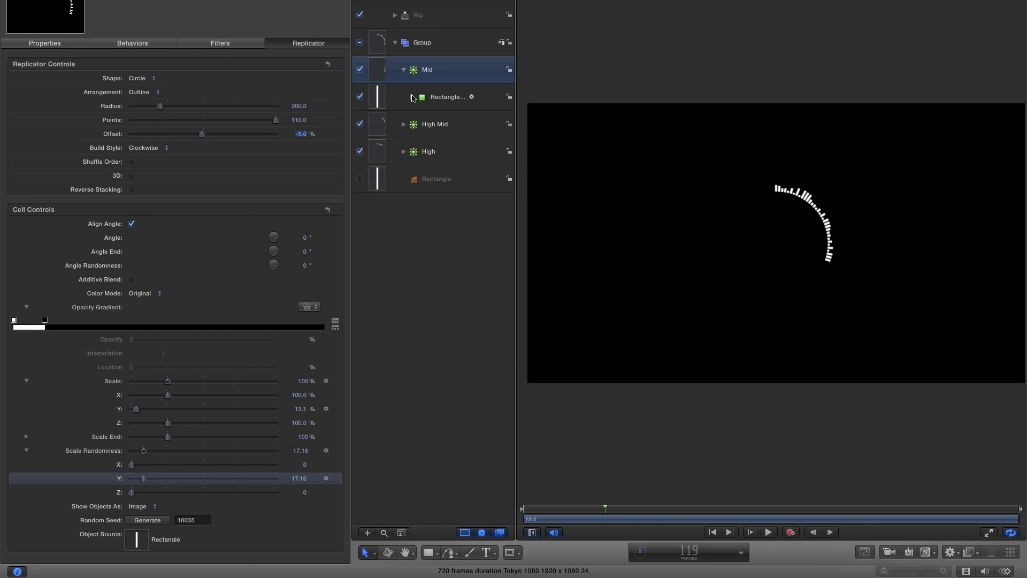
left_click(412, 97)
left_click(433, 139)
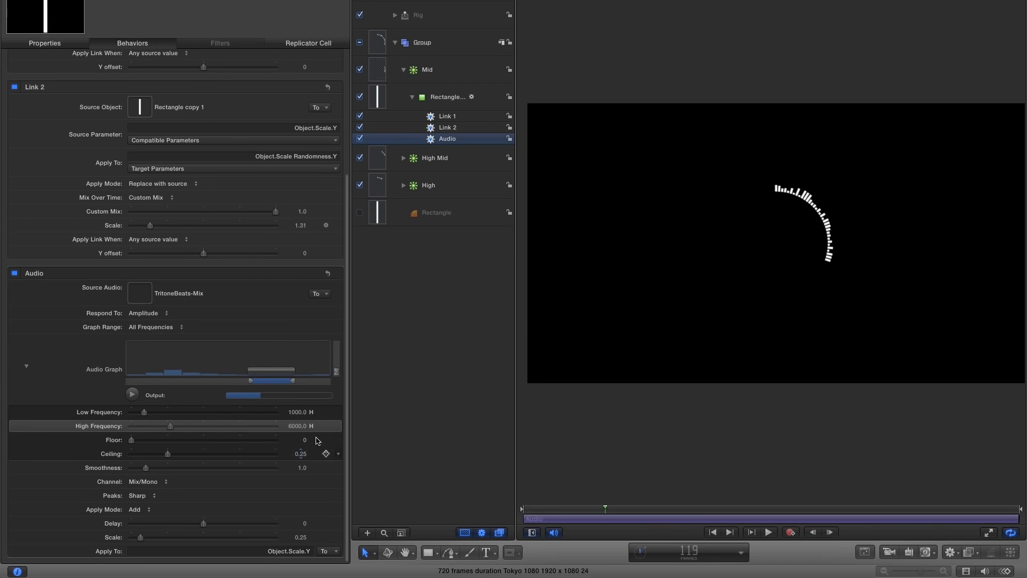
right_click(338, 414)
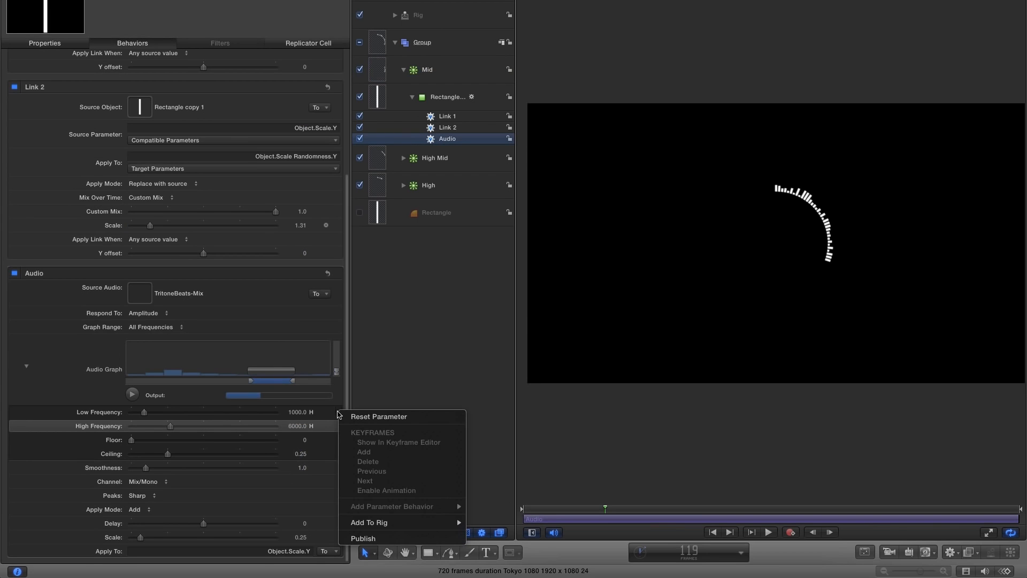
left_click(339, 414)
right_click(337, 413)
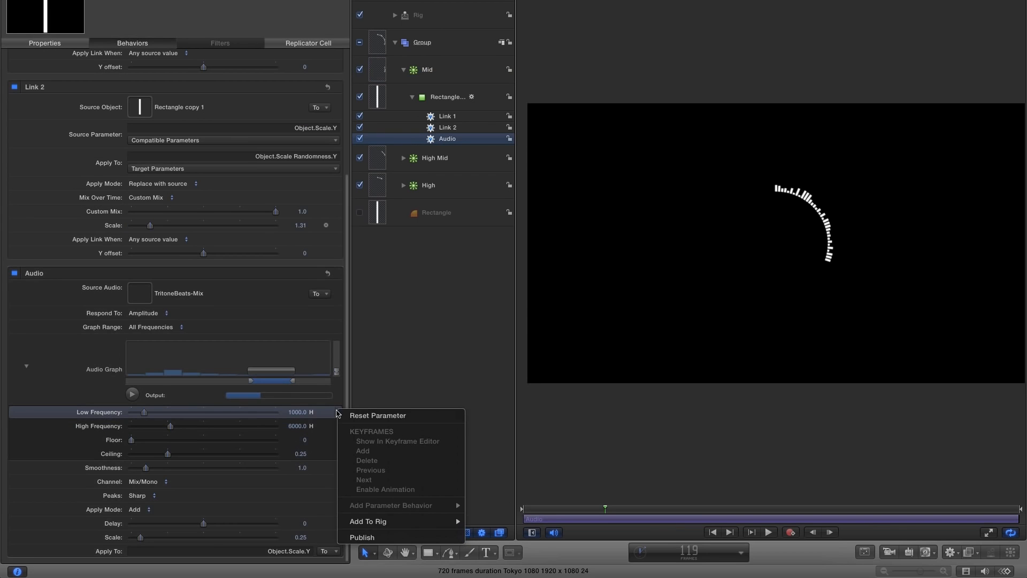
left_click(388, 536)
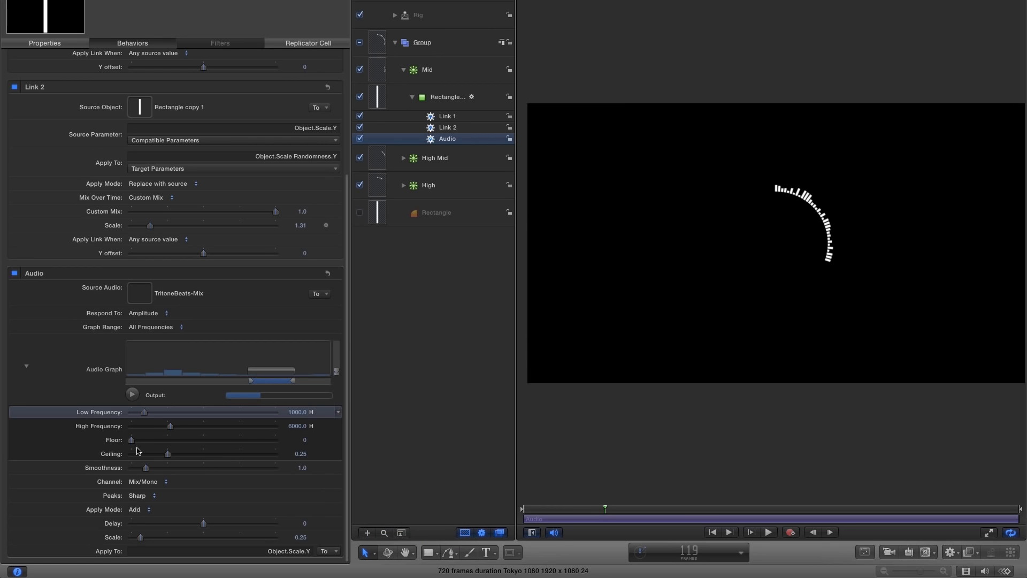
left_click(100, 428)
right_click(338, 426)
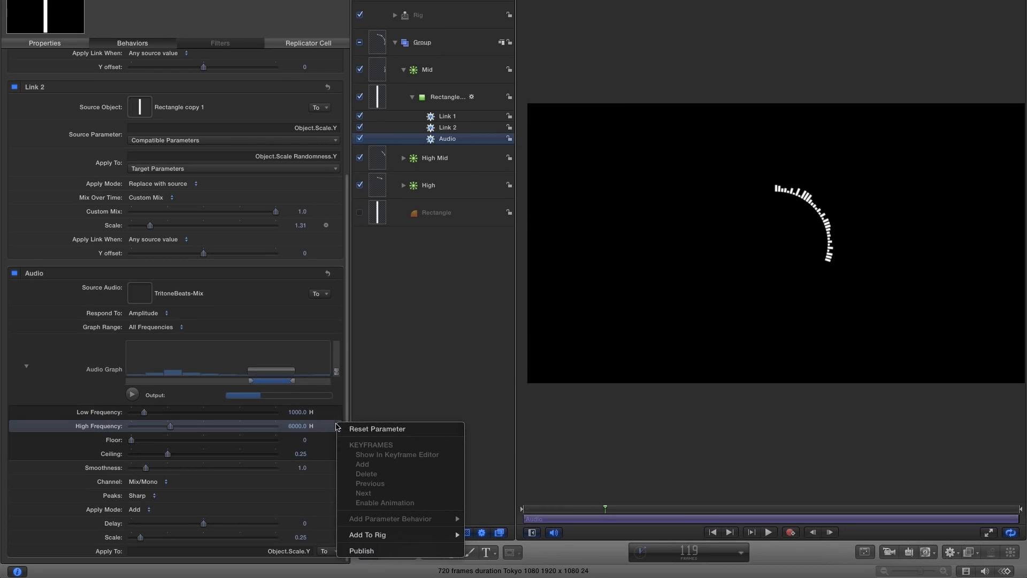
left_click(362, 551)
In the project's published parameters, set the third pair to Low Frequency 500 Hz and High Frequency 1100 Hz
left_click(428, 0)
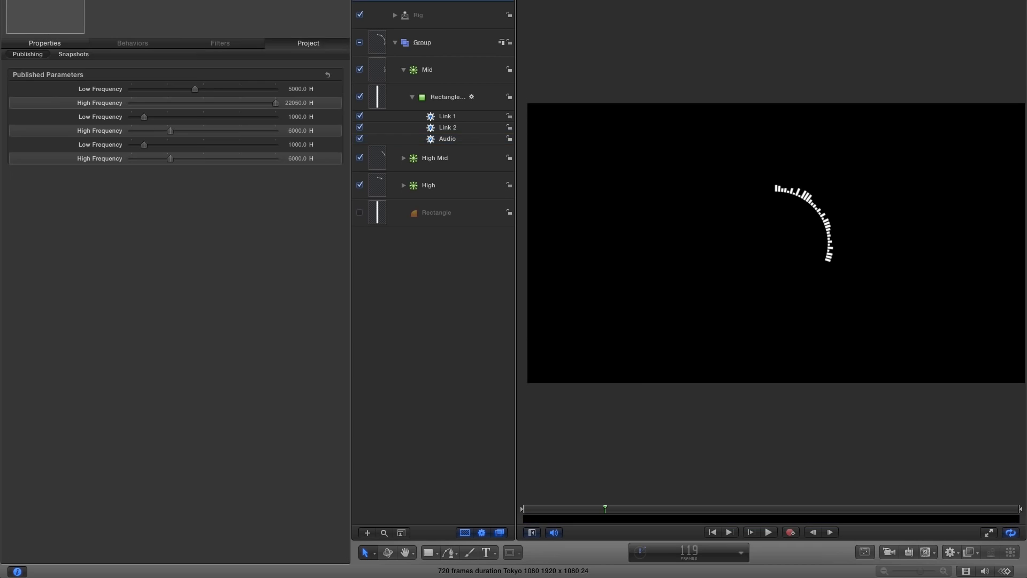
left_click(297, 145)
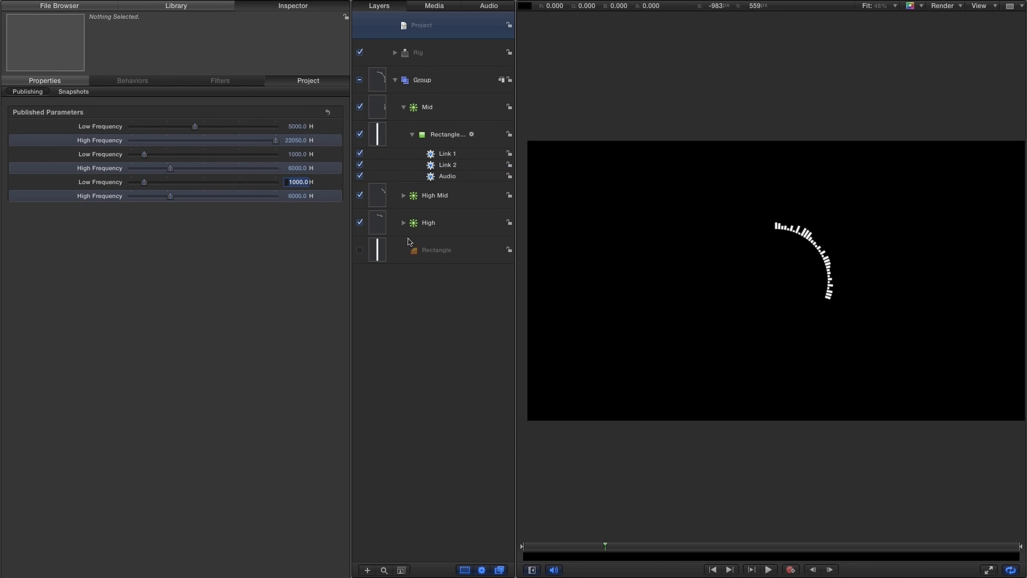
type("500")
key("Return")
left_click(304, 196)
left_click(304, 197)
type("11")
key("Return")
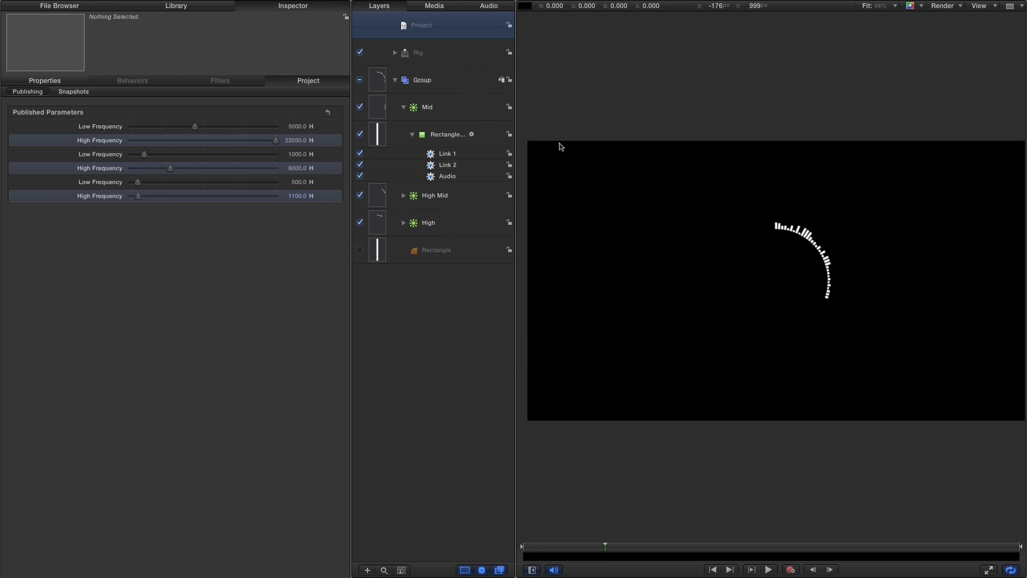
Duplicate the Mid replicator and rename the copy as Low Mid
left_click(378, 105)
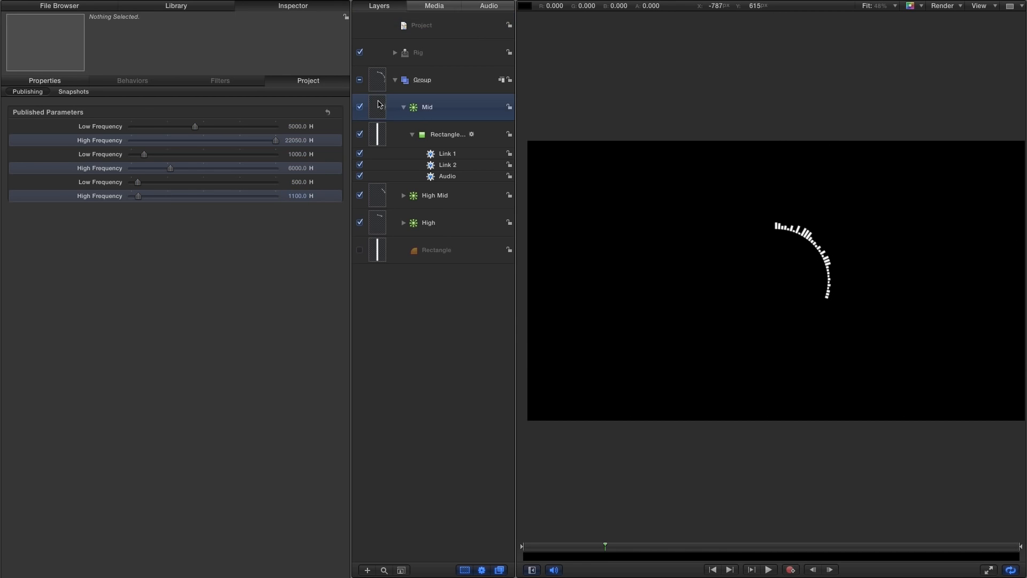
right_click(378, 105)
left_click(423, 134)
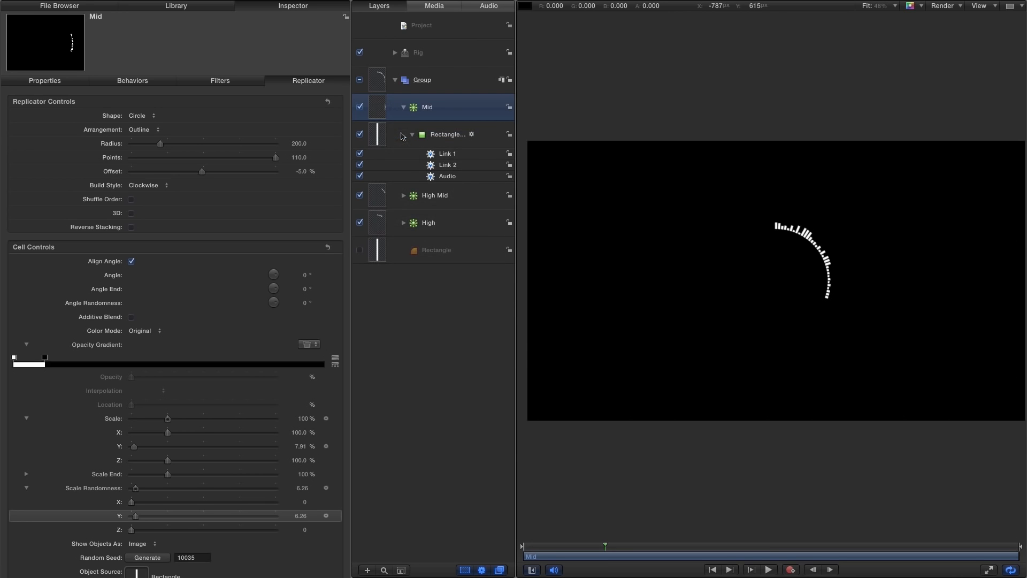
double_click(429, 110)
type("Lo wMid")
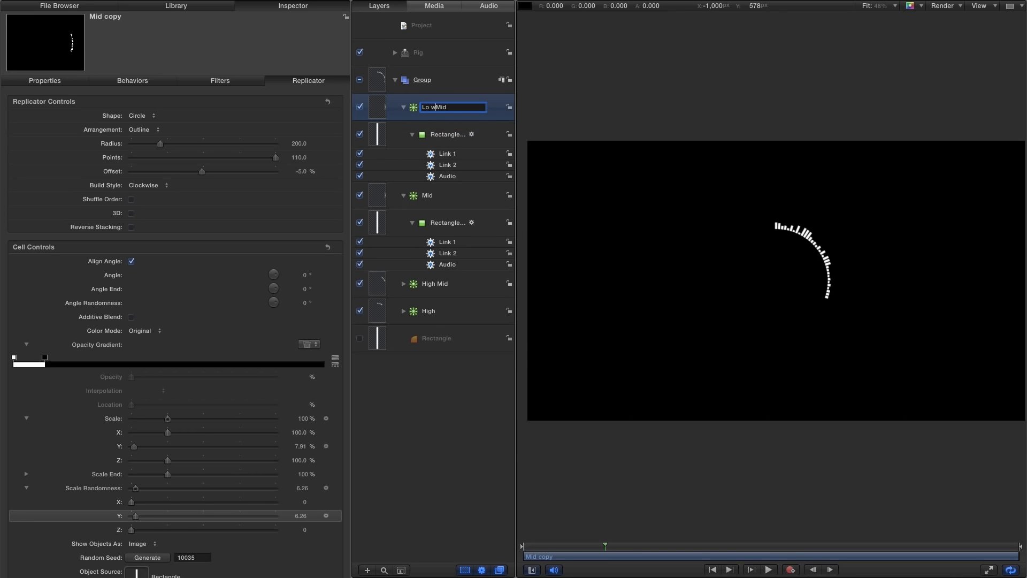
key("Return")
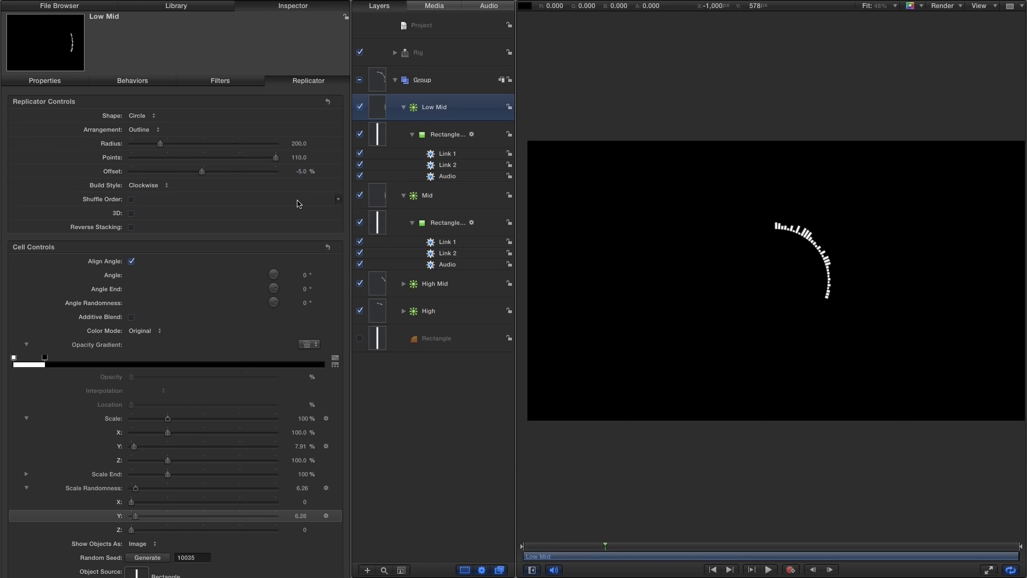
Set the Low Mid replicator's Offset to 5%
left_click(302, 171)
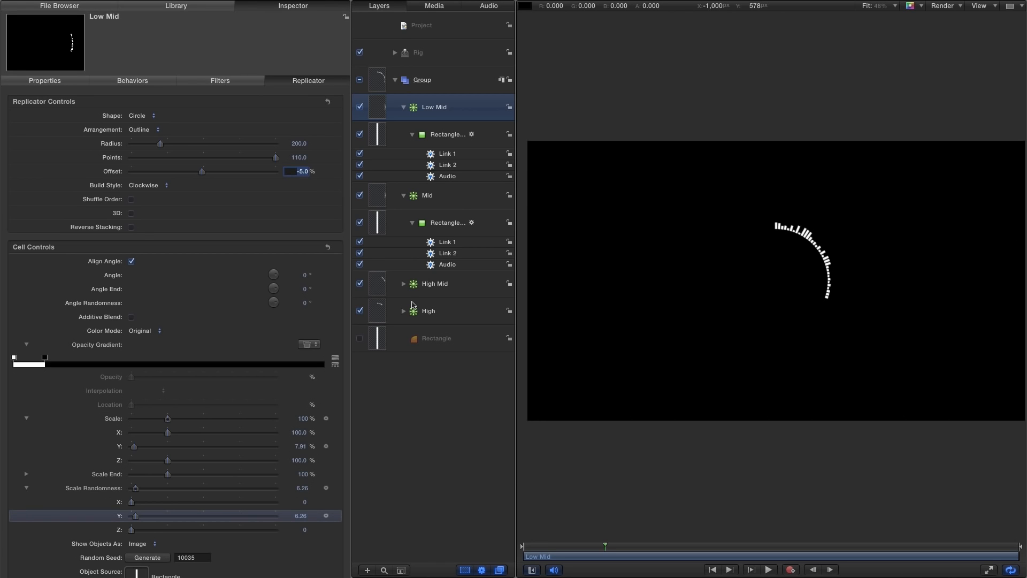
type("5")
key("Return")
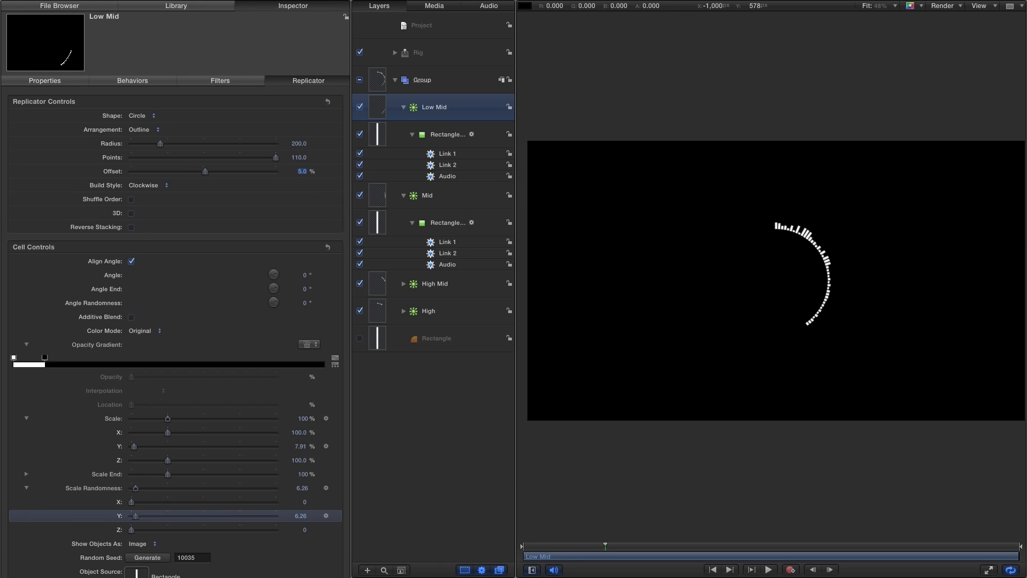
Publish the Low Frequency and High Frequency parameters of the Low Mid replicator's Audio behavior
left_click(440, 179)
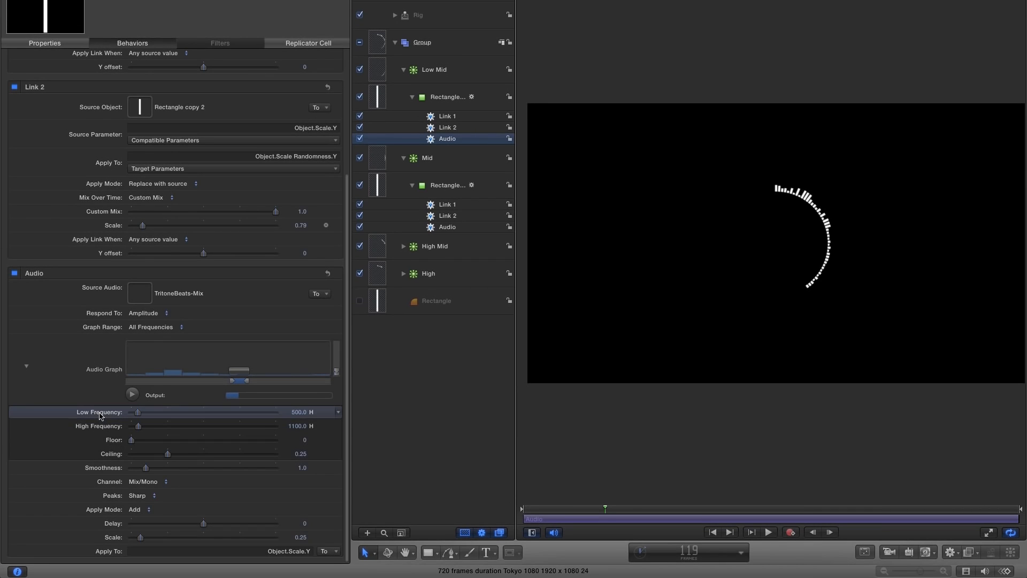
left_click(338, 412)
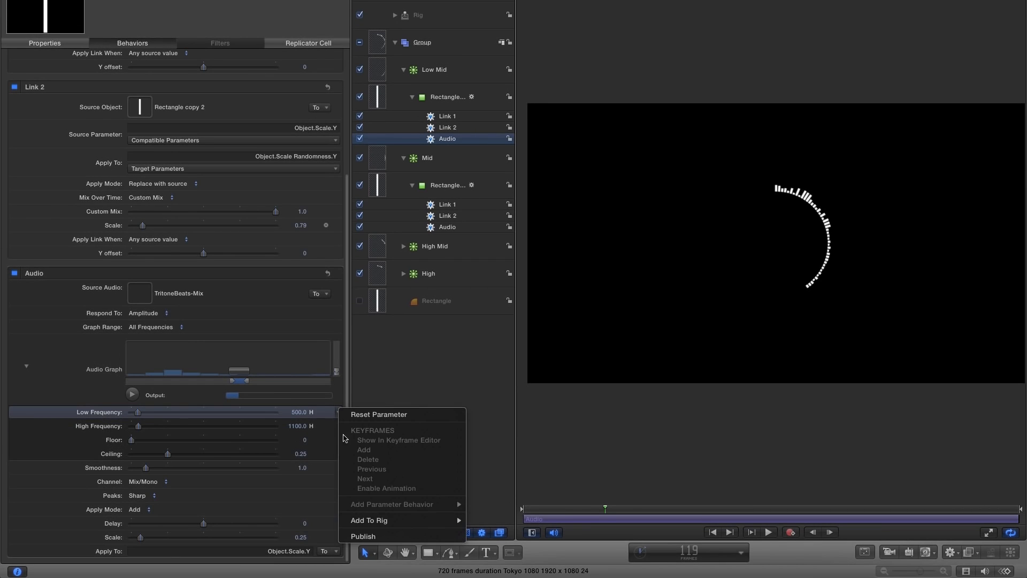
left_click(369, 537)
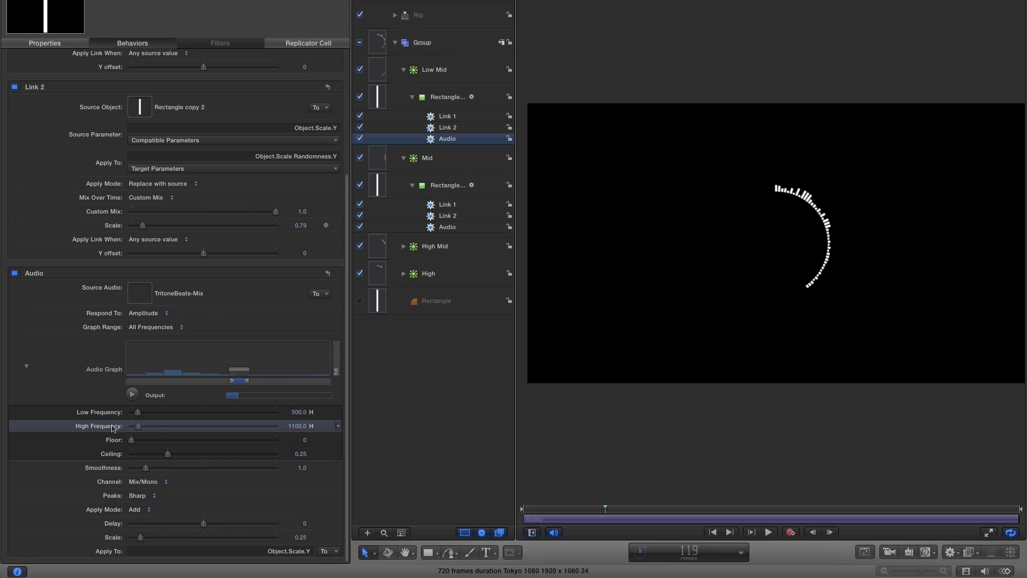
left_click(338, 426)
left_click(363, 551)
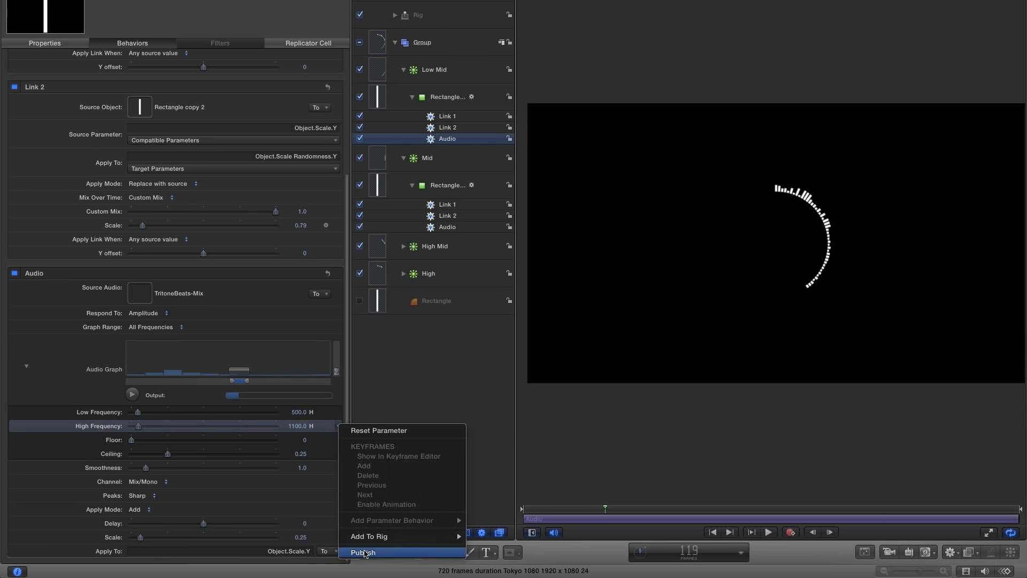
In the project's published parameters, set the fourth pair to Low Frequency 50 Hz and High Frequency 600 Hz
left_click(423, 0)
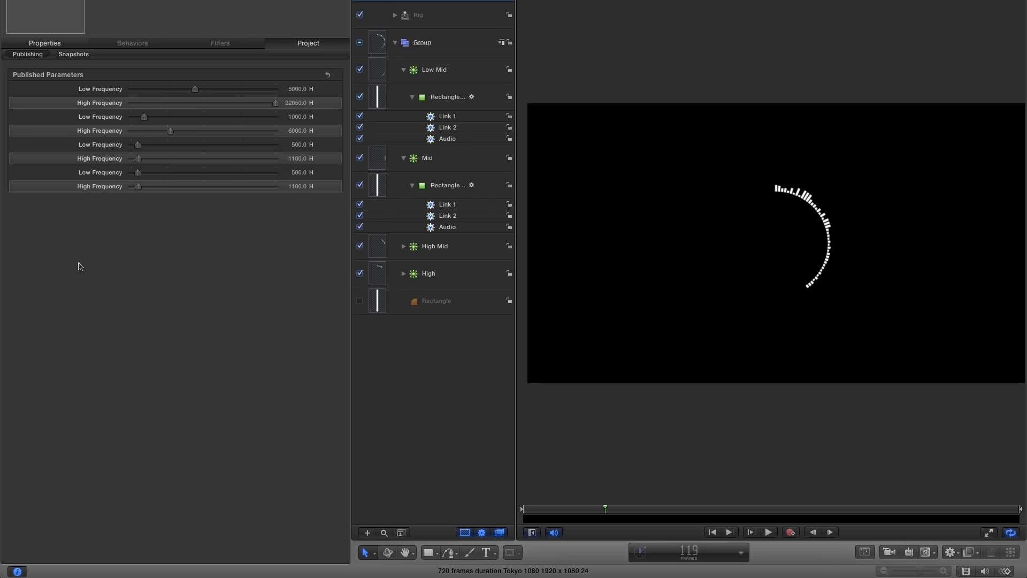
left_click(298, 173)
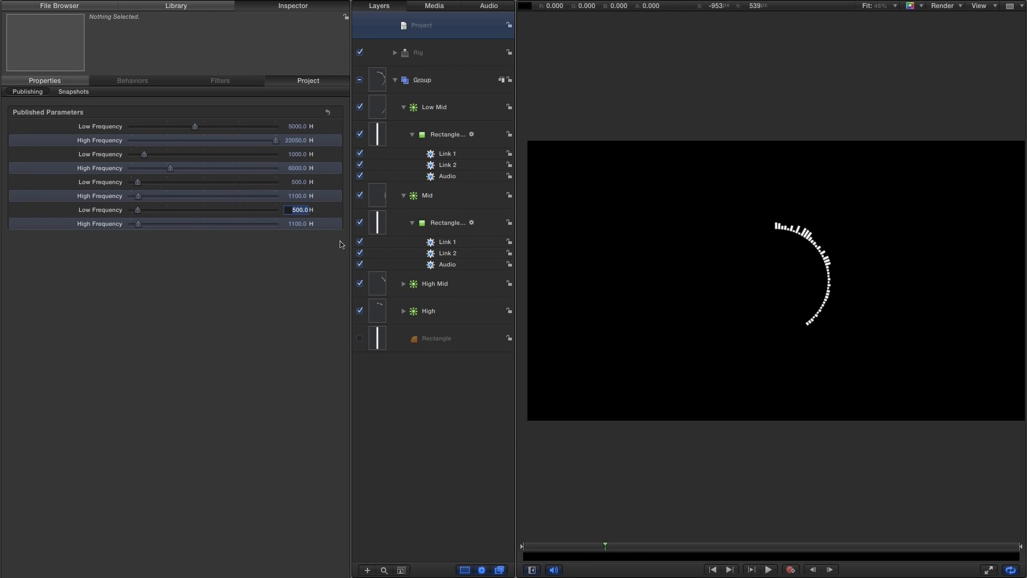
type("50")
key("Return")
left_click(298, 224)
type("600")
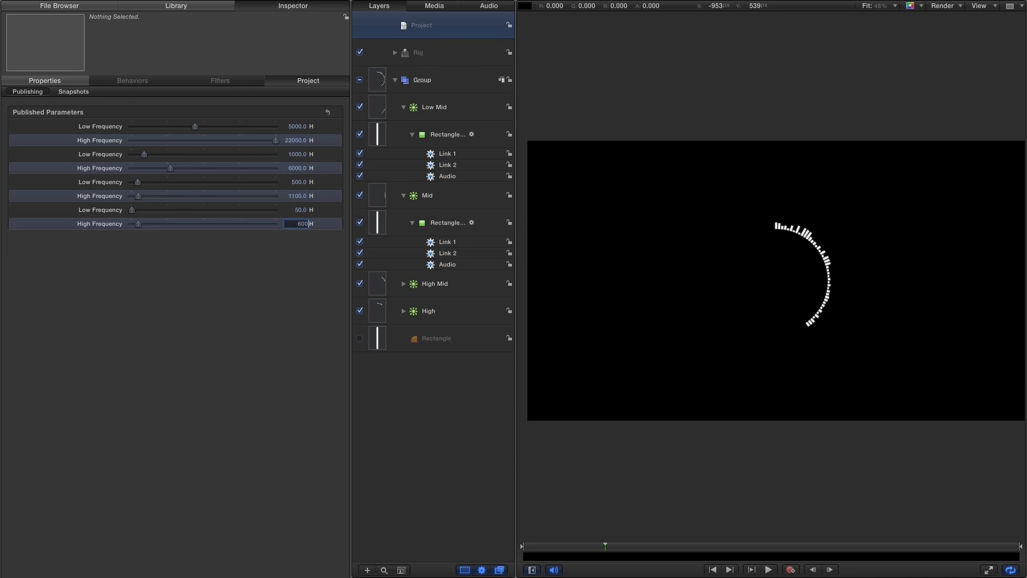
key("Return")
Duplicate the Low Mid replicator and rename the copy as Low
left_click(375, 107)
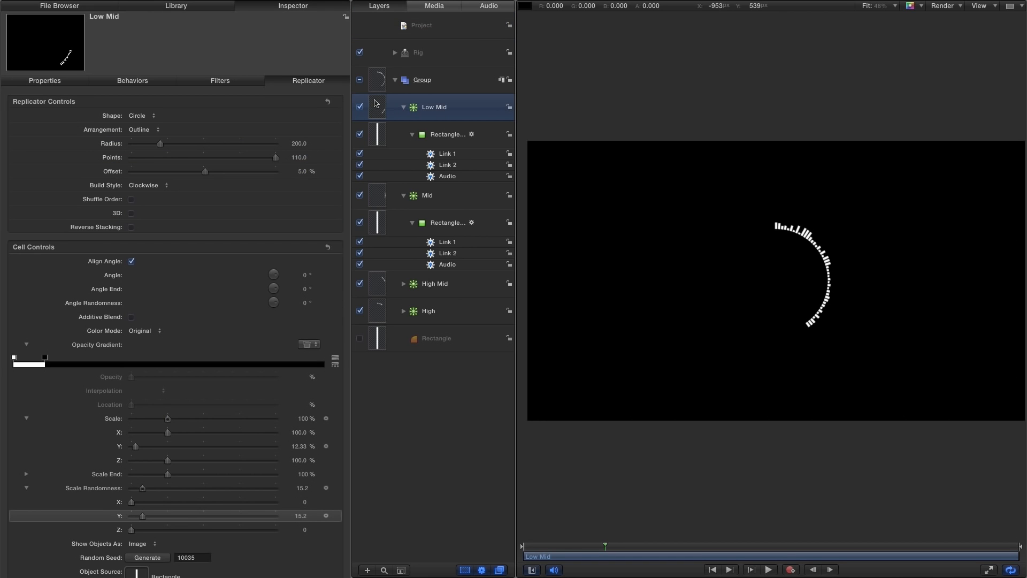
right_click(376, 105)
key("Escape")
double_click(438, 108)
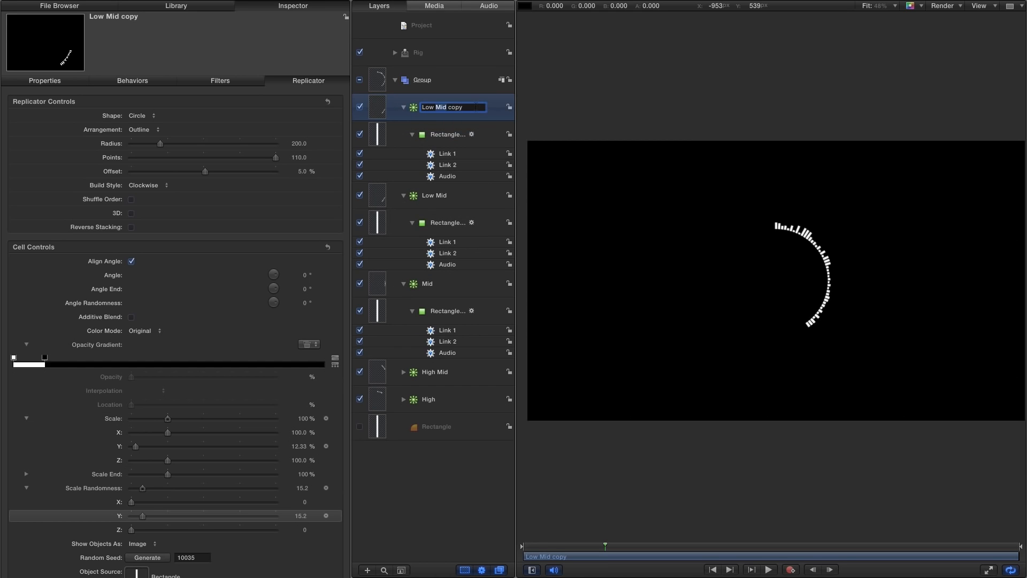
type("Low")
key("Return")
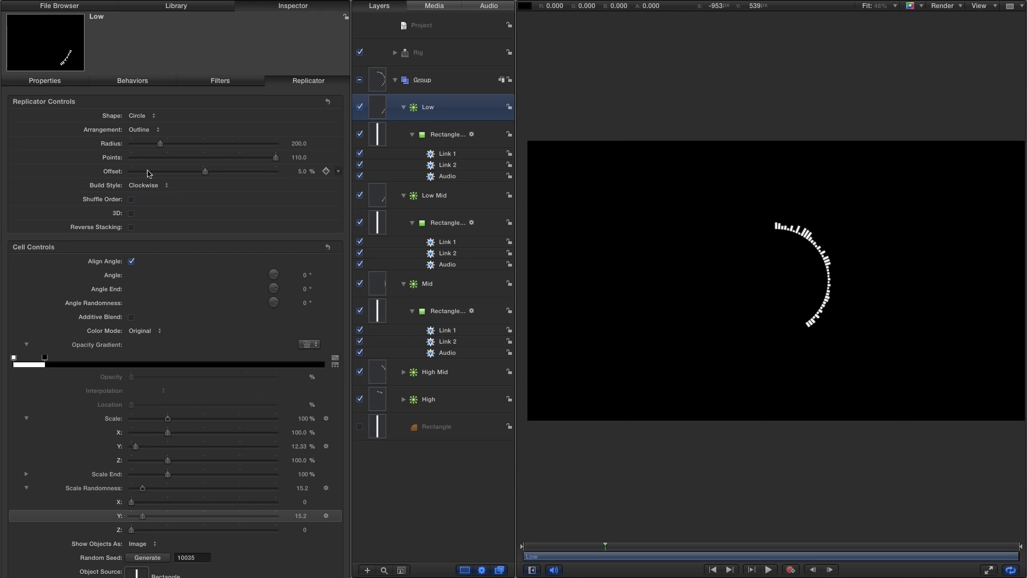
Set the Low replicator's Offset to 15%
left_click(302, 171)
type("15")
key("Return")
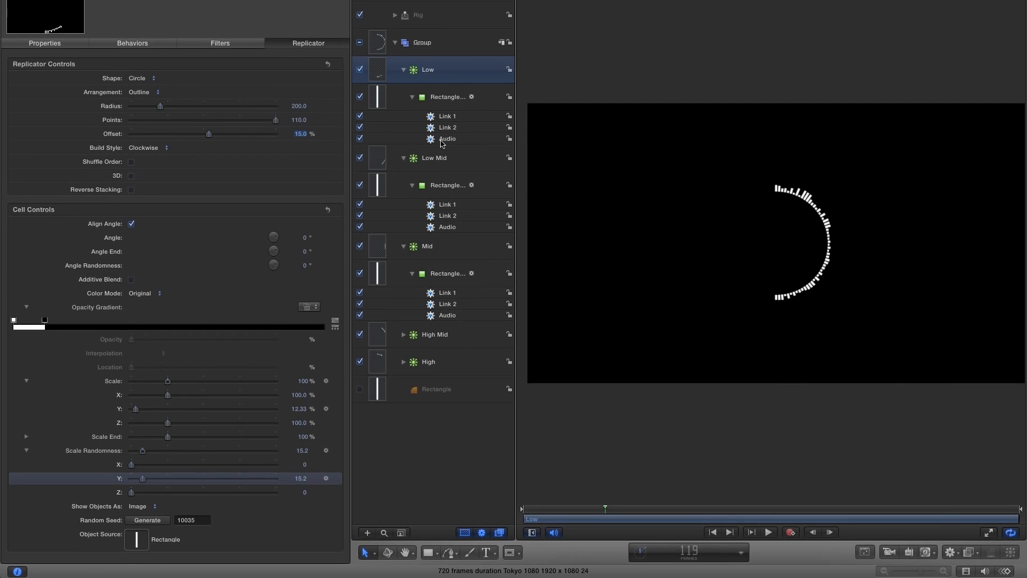
Publish the Low Frequency and High Frequency parameters of the Low replicator's Audio behavior
left_click(442, 140)
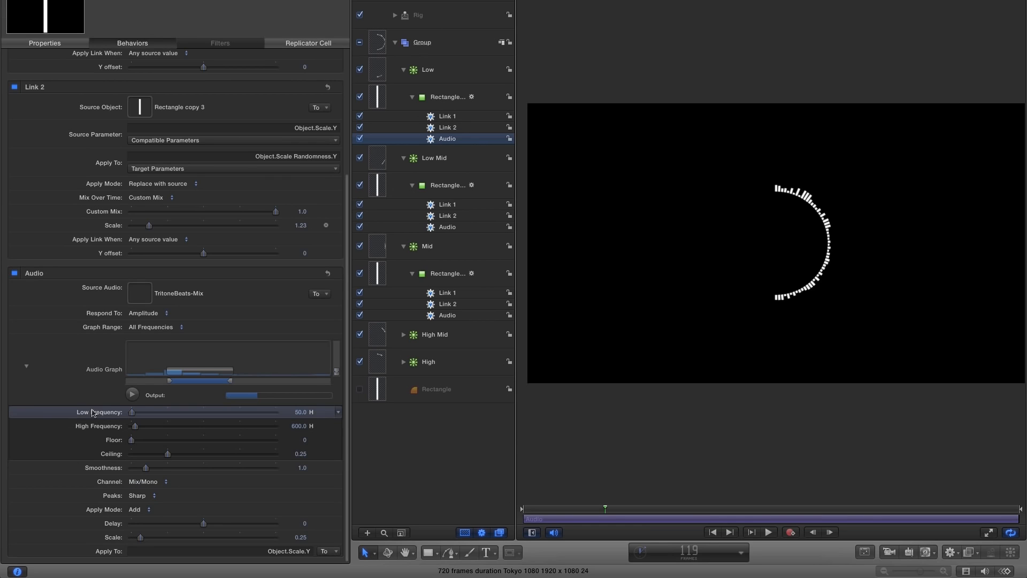
left_click(339, 413)
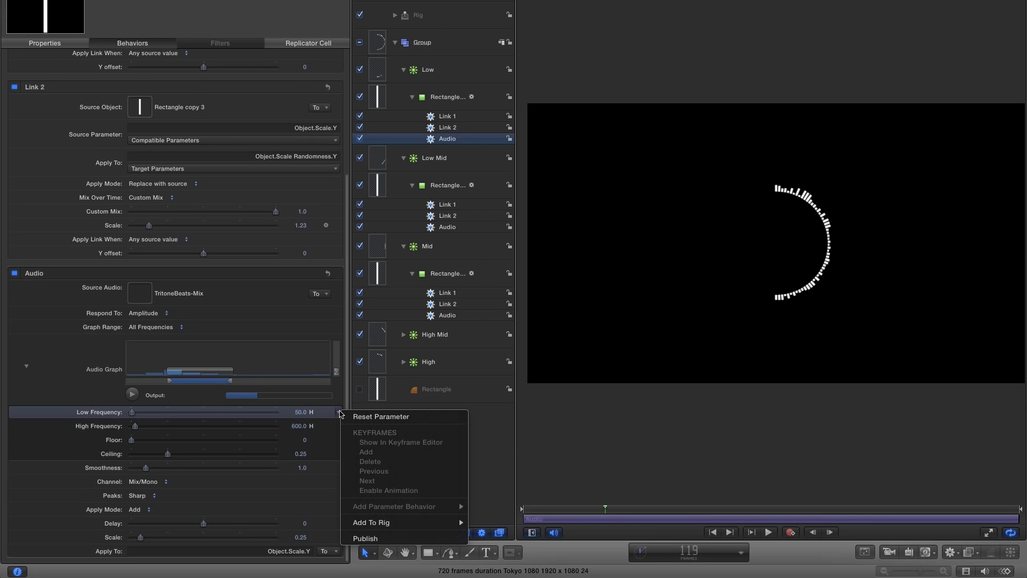
left_click(381, 538)
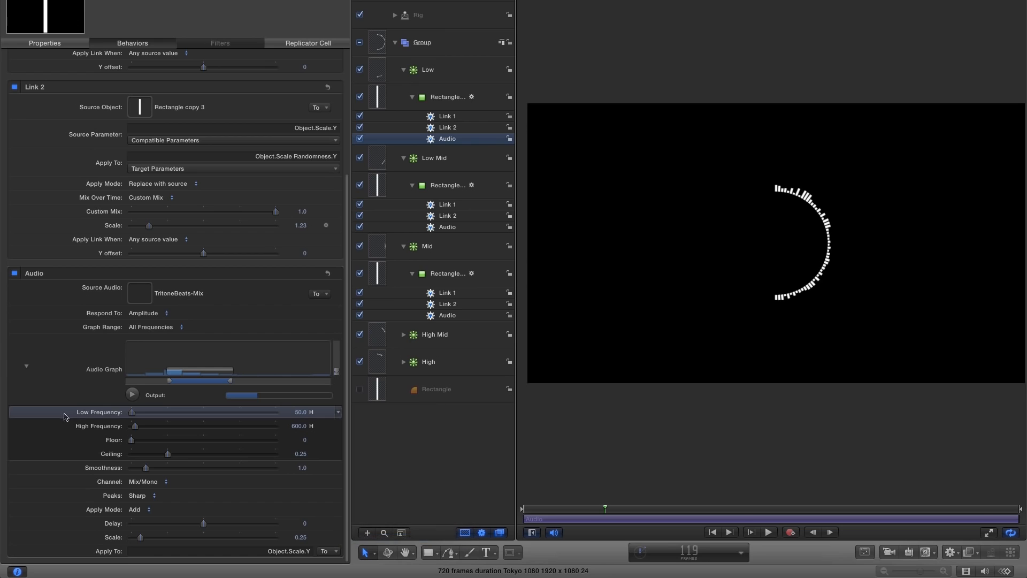
left_click(86, 427)
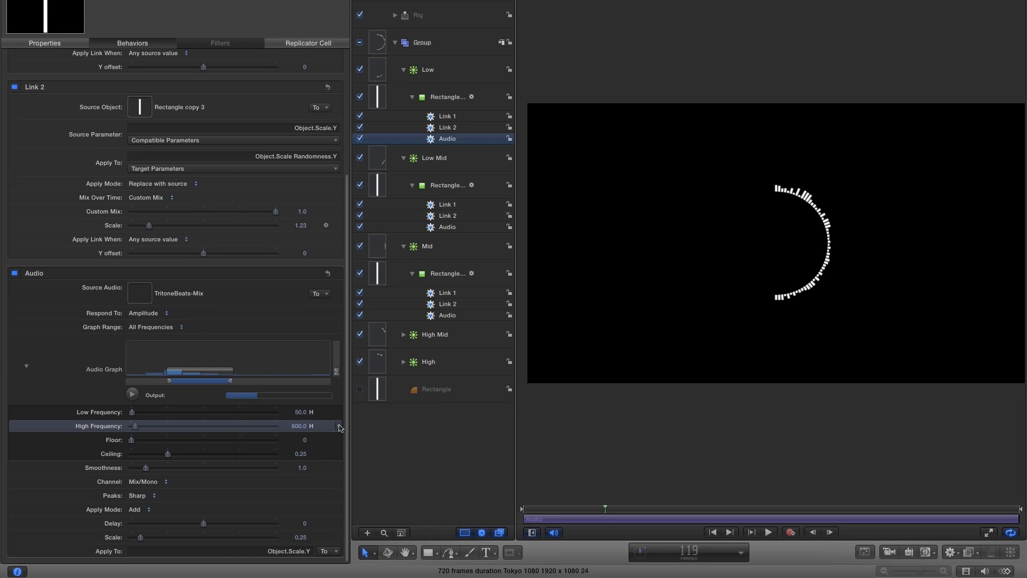
left_click(340, 427)
left_click(374, 550)
In the project's published parameters, set the fifth pair to Low Frequency 11 Hz and High Frequency 60 Hz, and preview the playback
left_click(422, 0)
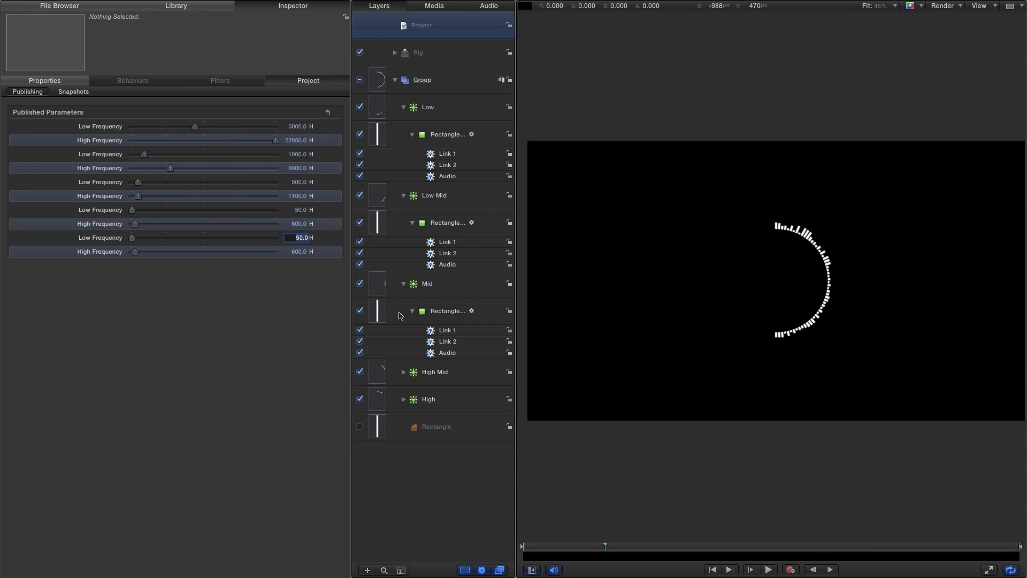
type("11")
key("Return")
left_click(297, 252)
type("60")
key("Return")
left_click(770, 570)
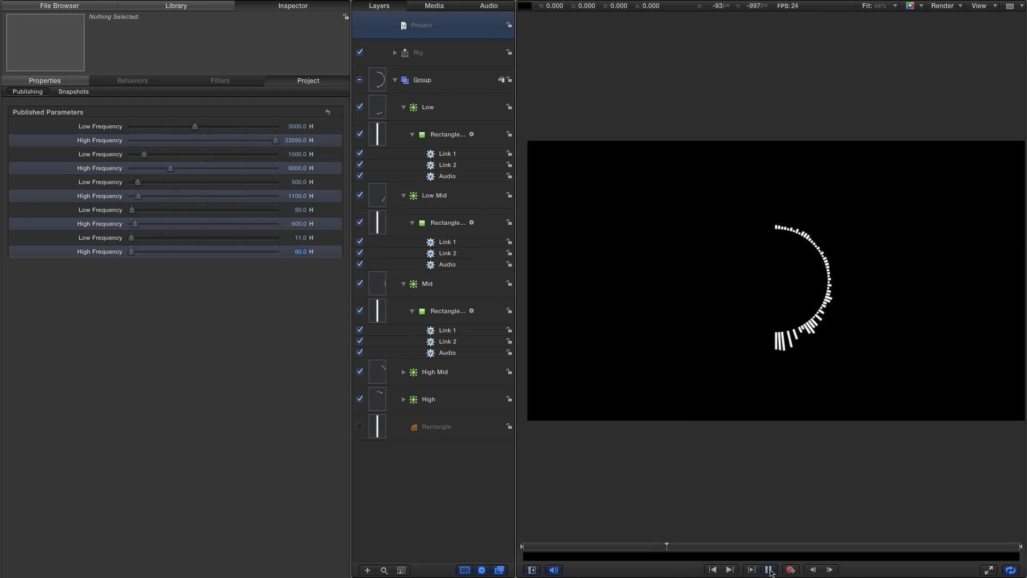
left_click(769, 570)
Collapse the expanded replicators in the layer list and set the High replicator's Radius to 250
left_click(404, 107)
left_click(404, 135)
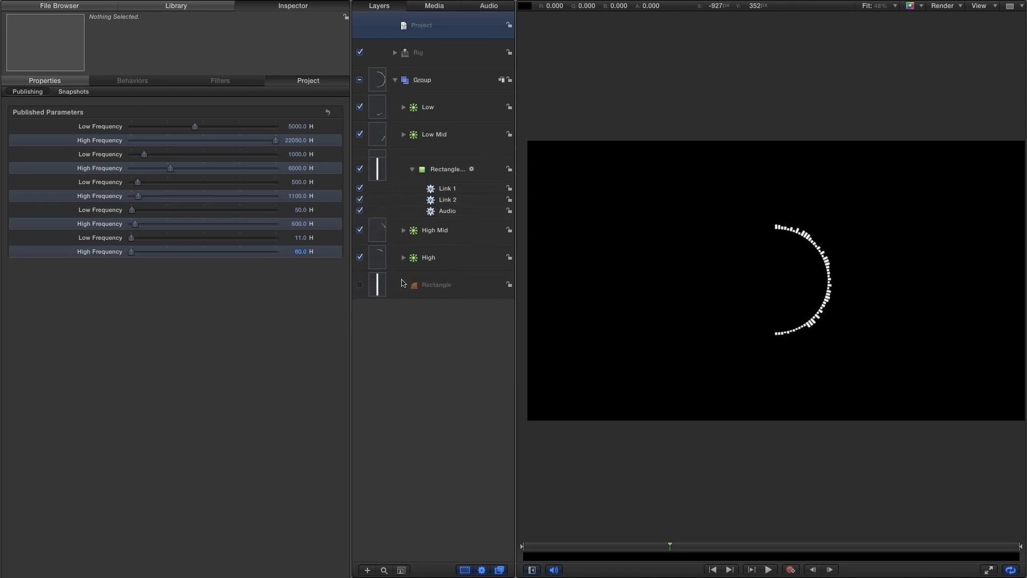
left_click(404, 161)
left_click(374, 218)
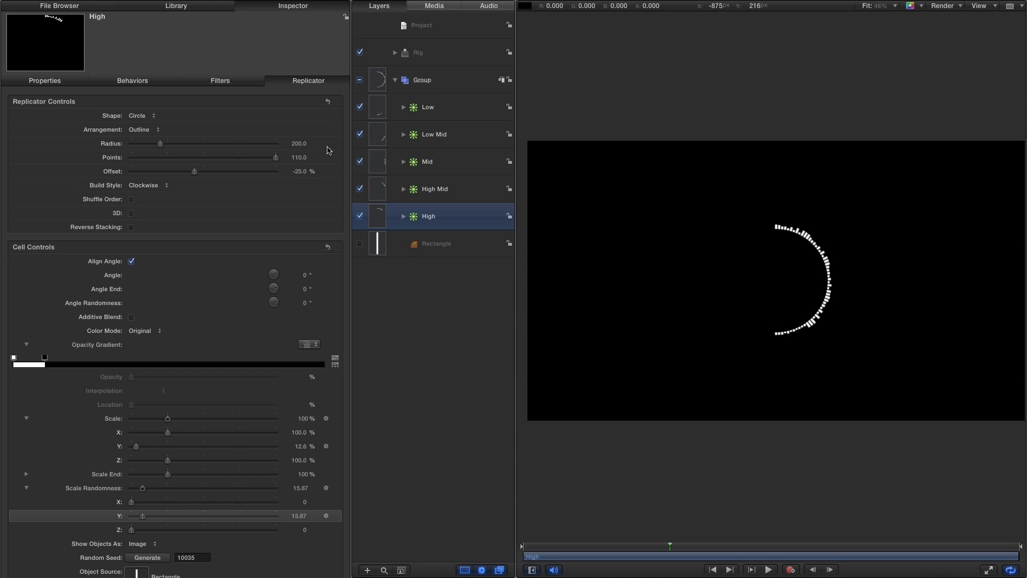
left_click(298, 143)
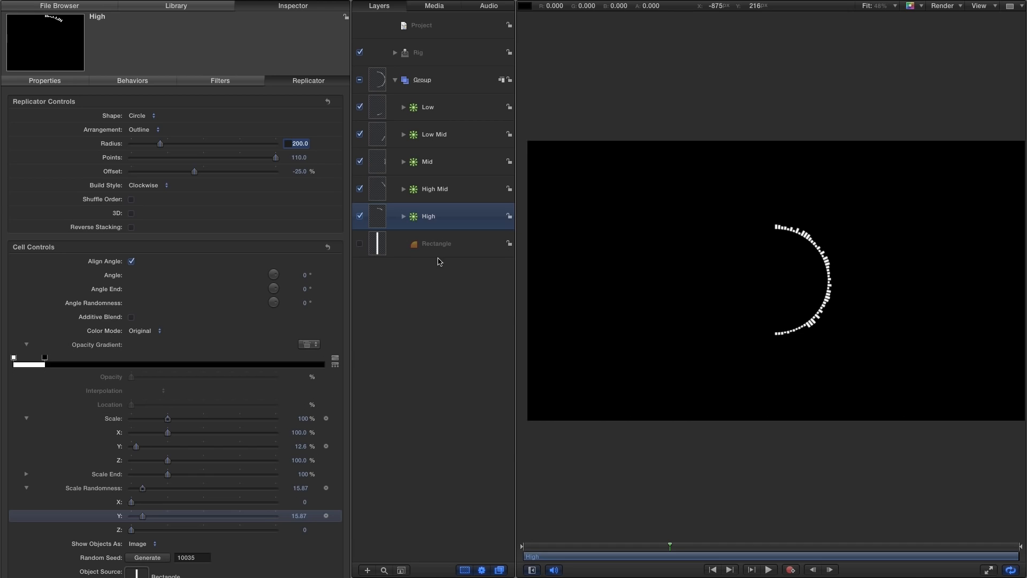
type("250")
key("Return")
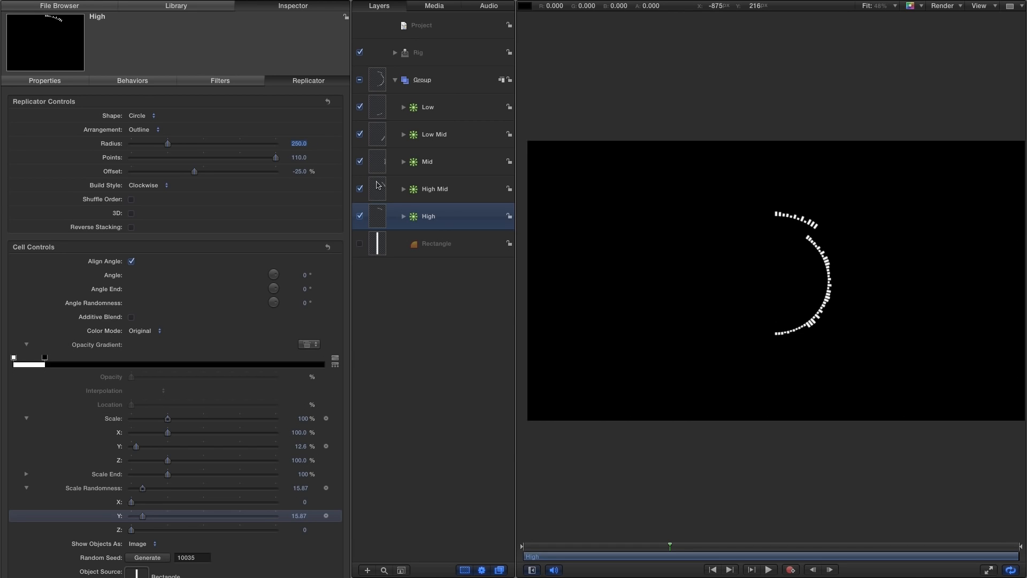
Set the Radius of the High Mid and Mid replicators to 250
left_click(376, 184)
left_click(298, 143)
type("2")
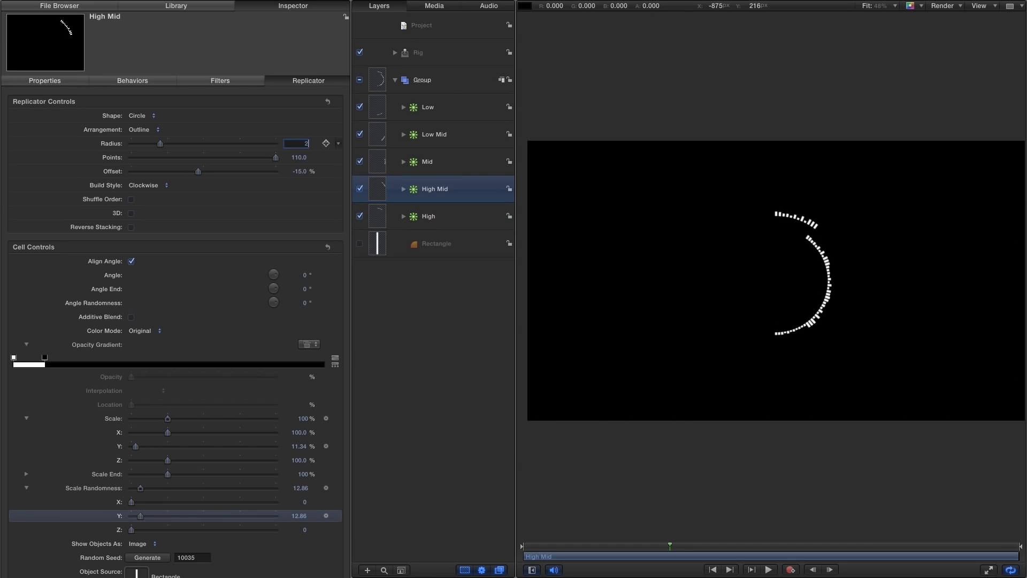
type("50")
key("Return")
left_click(375, 162)
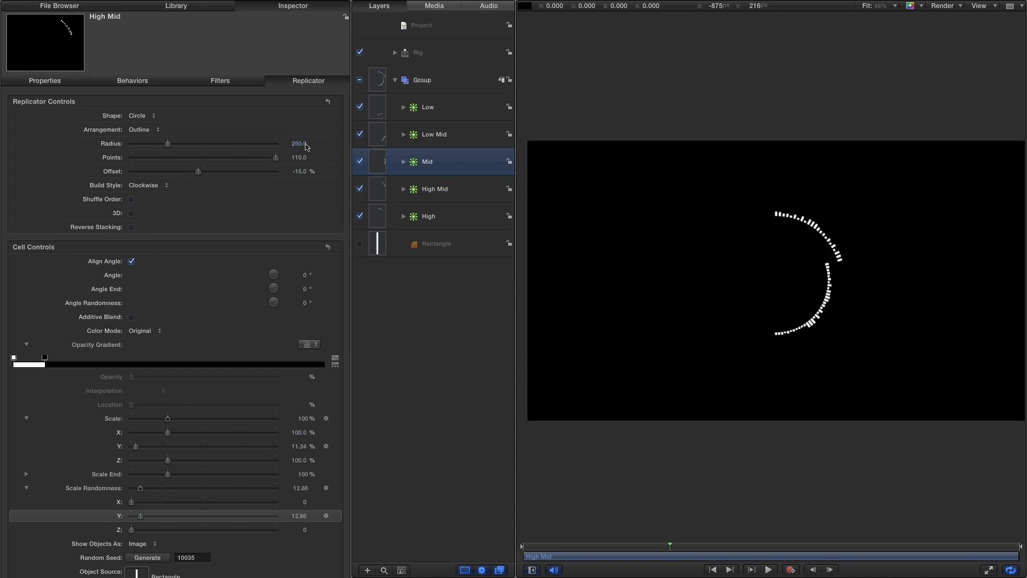
double_click(300, 143)
type("250")
key("Return")
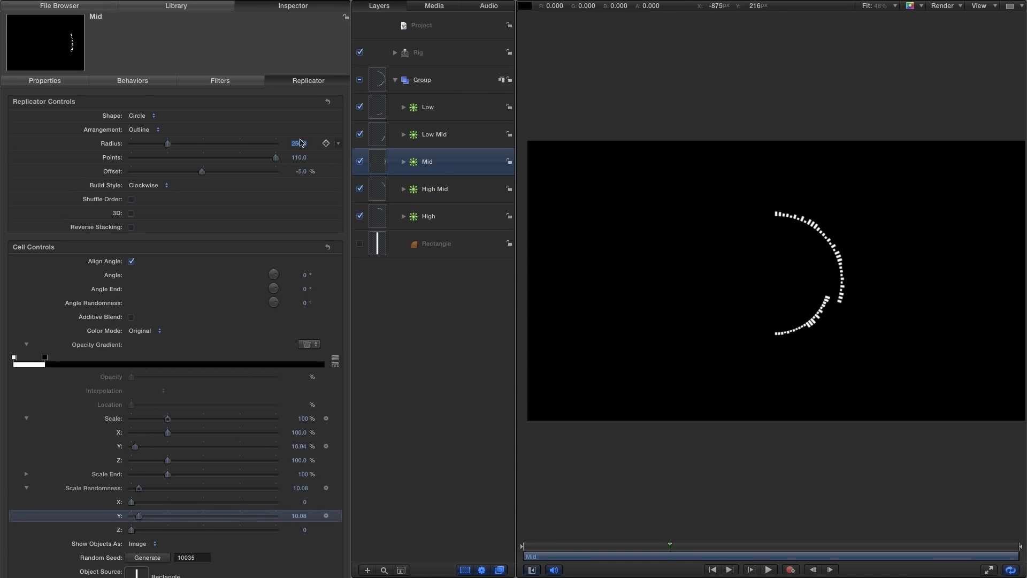
Set the Radius of the Low Mid and Low replicators to 250
left_click(374, 132)
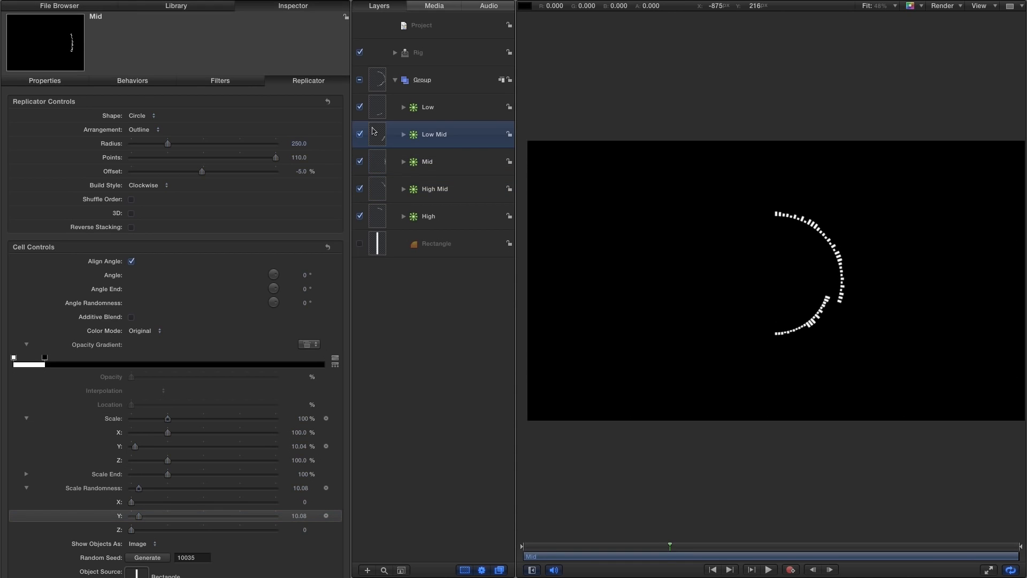
double_click(300, 143)
type("250")
key("Return")
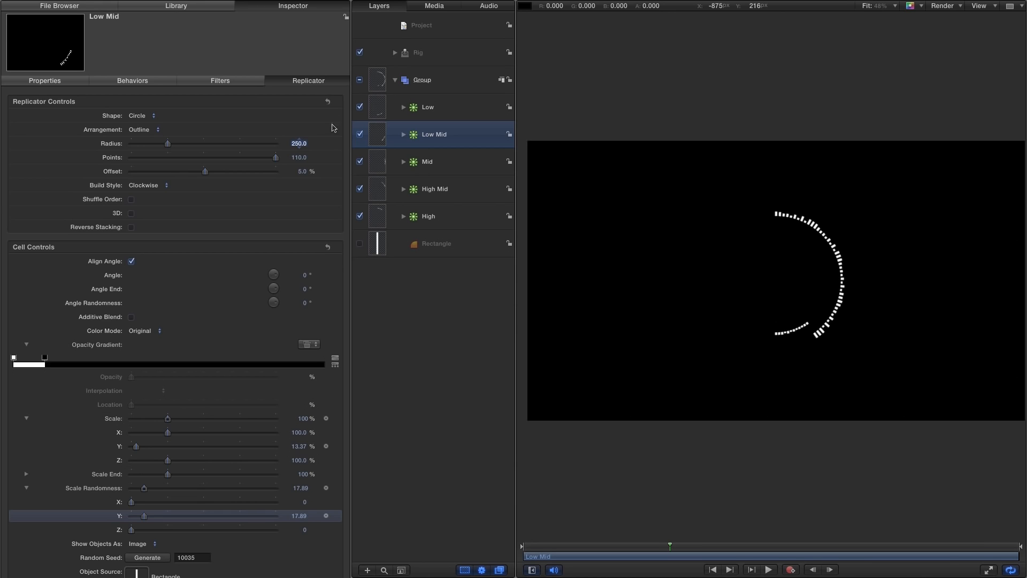
left_click(374, 105)
double_click(301, 143)
type("25")
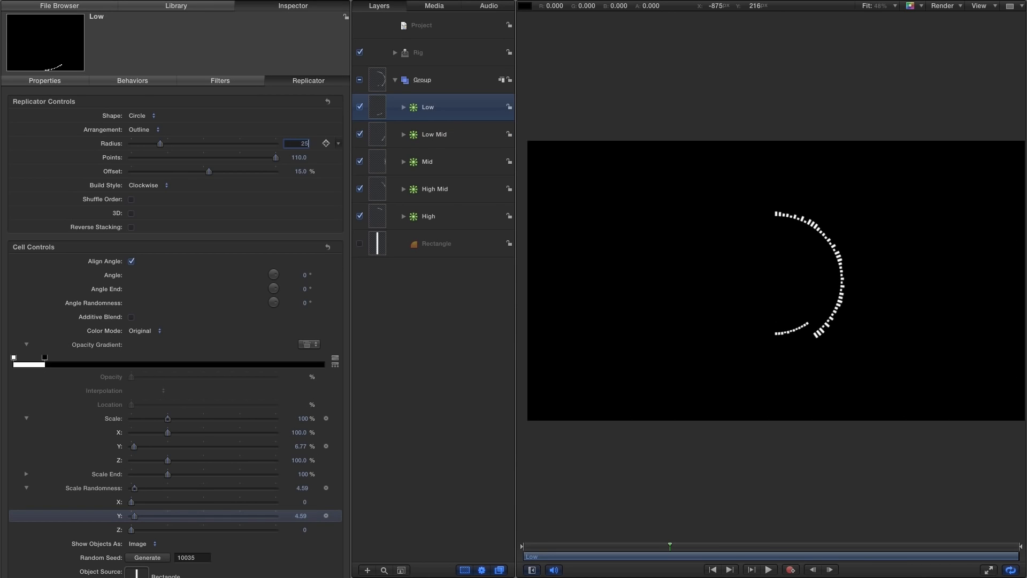
type("0")
key("Return")
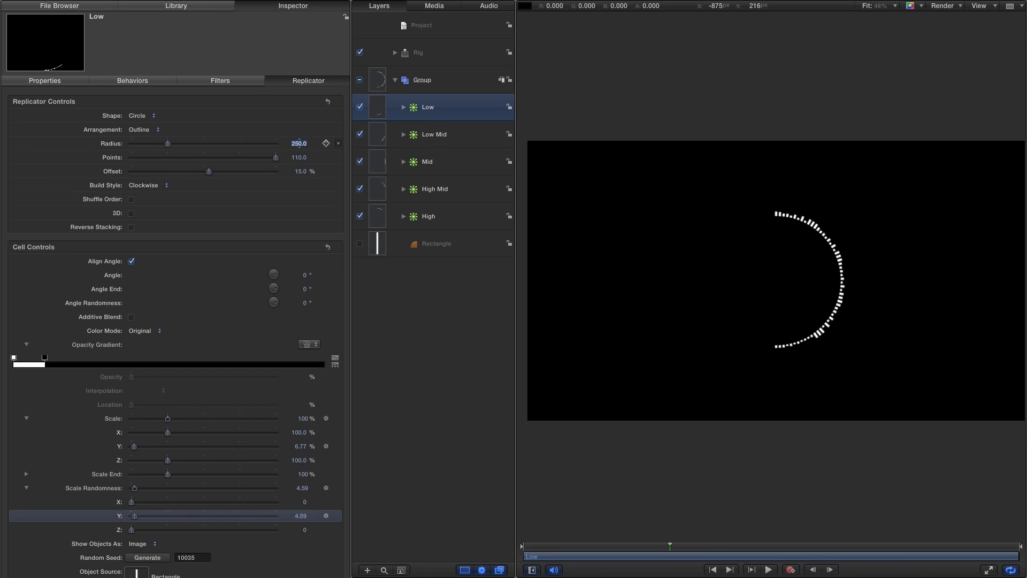
Collapse the group holding all the replicators and rename it as Right
left_click(395, 80)
left_click(420, 81)
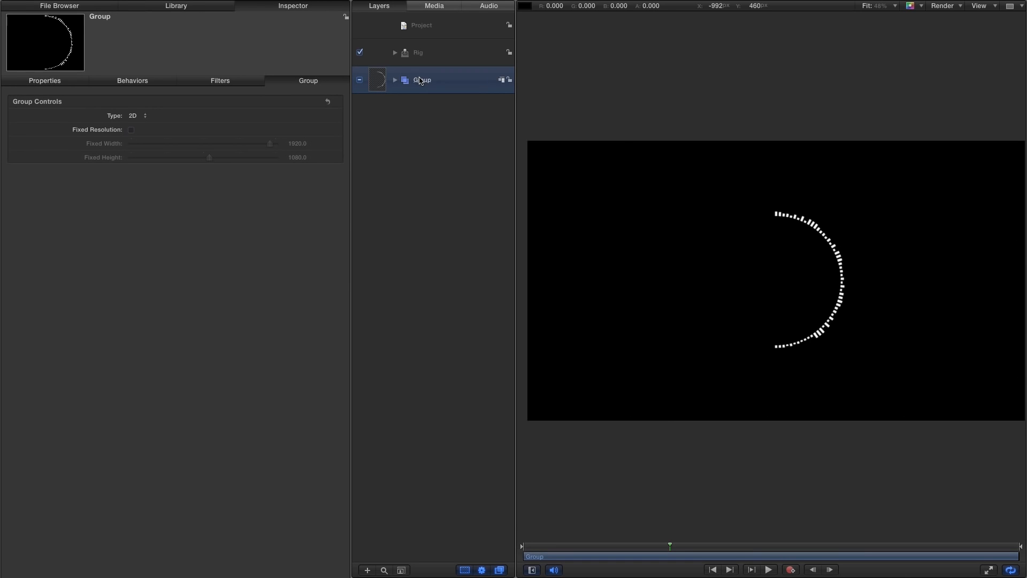
left_click(421, 80)
type("Right")
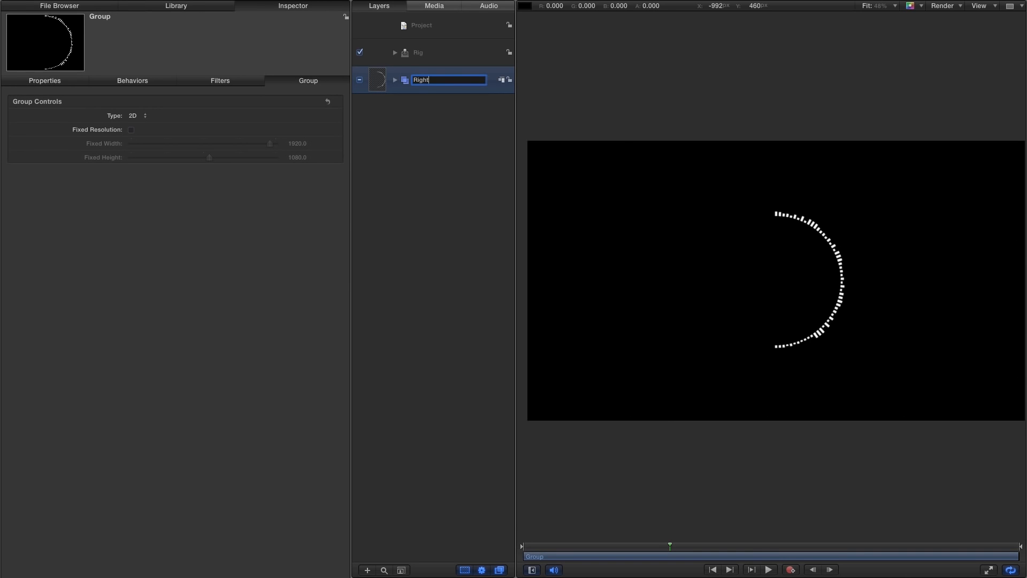
key("Return")
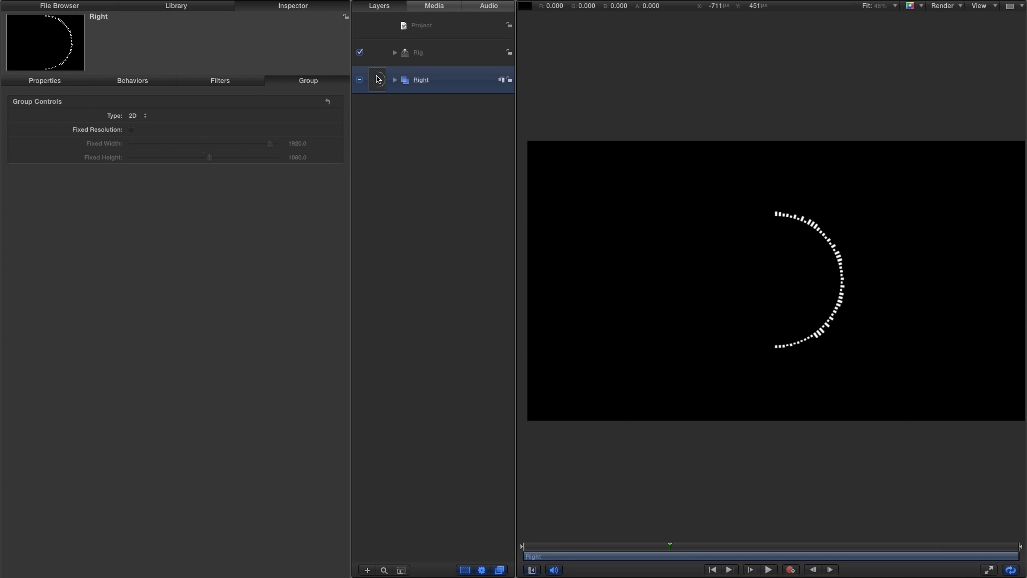
Make a clone layer of the Right group and rename the clone's parent group as Left
right_click(377, 79)
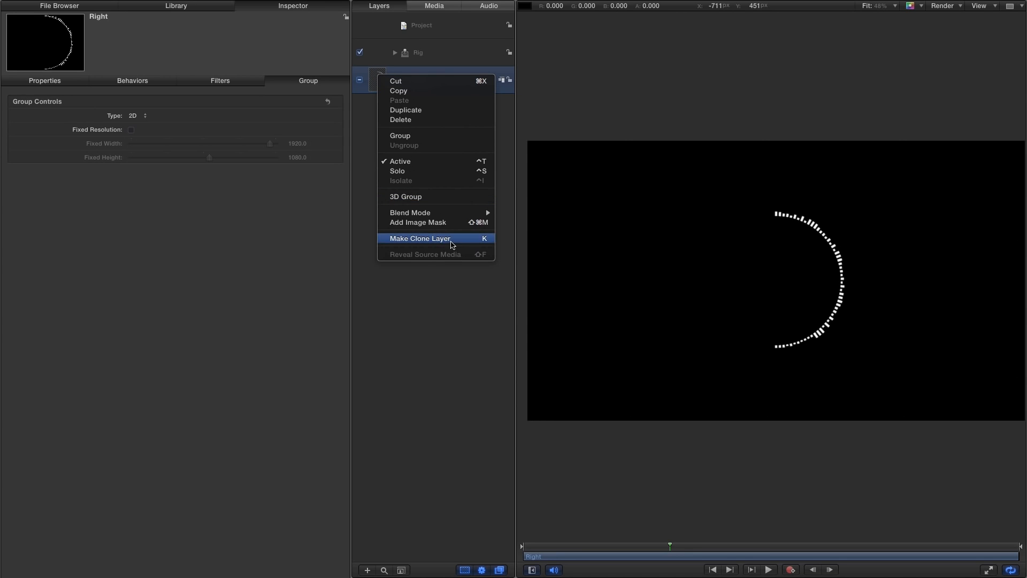
left_click(452, 244)
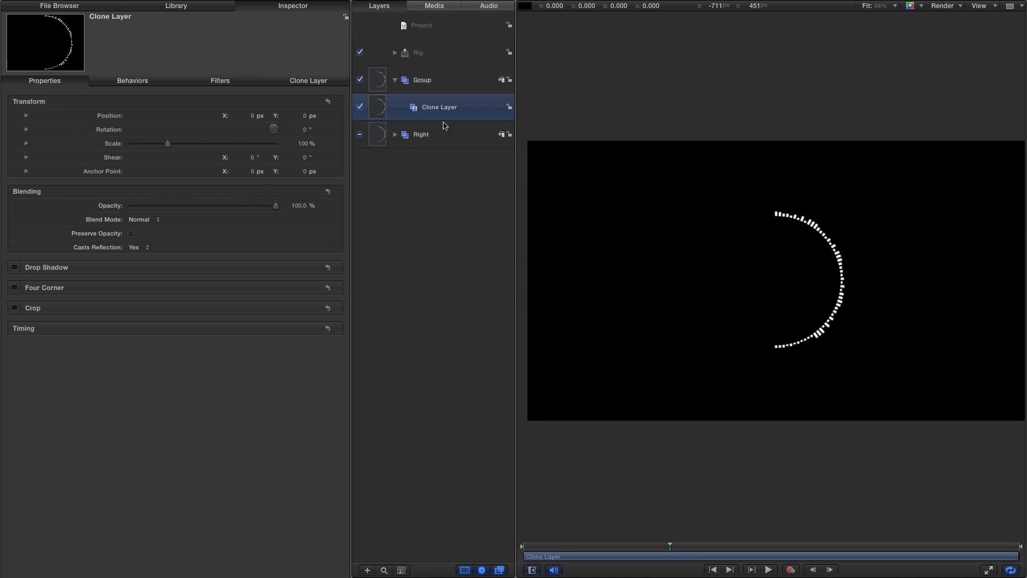
left_click(422, 81)
left_click(433, 84)
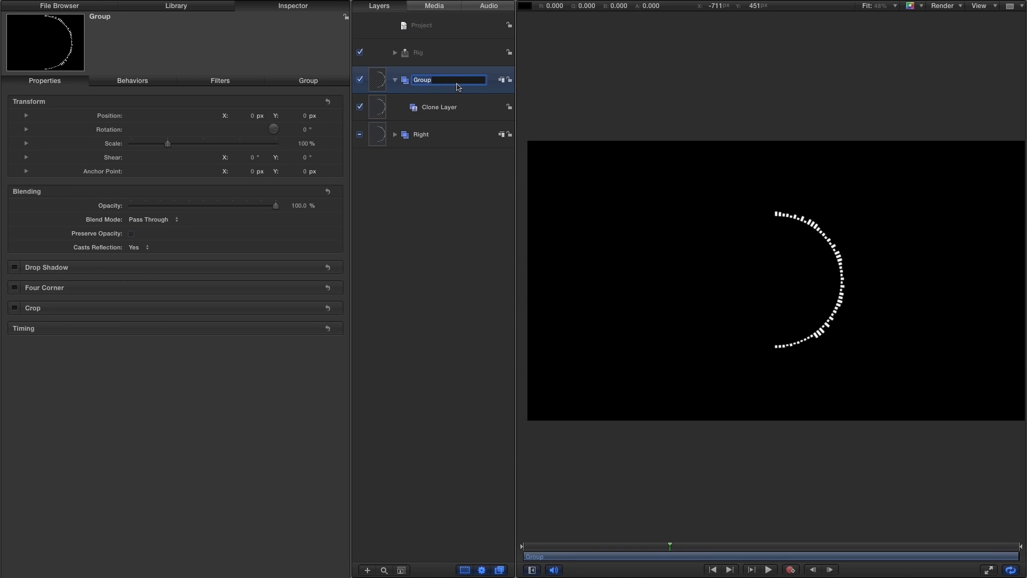
type("Left")
key("Return")
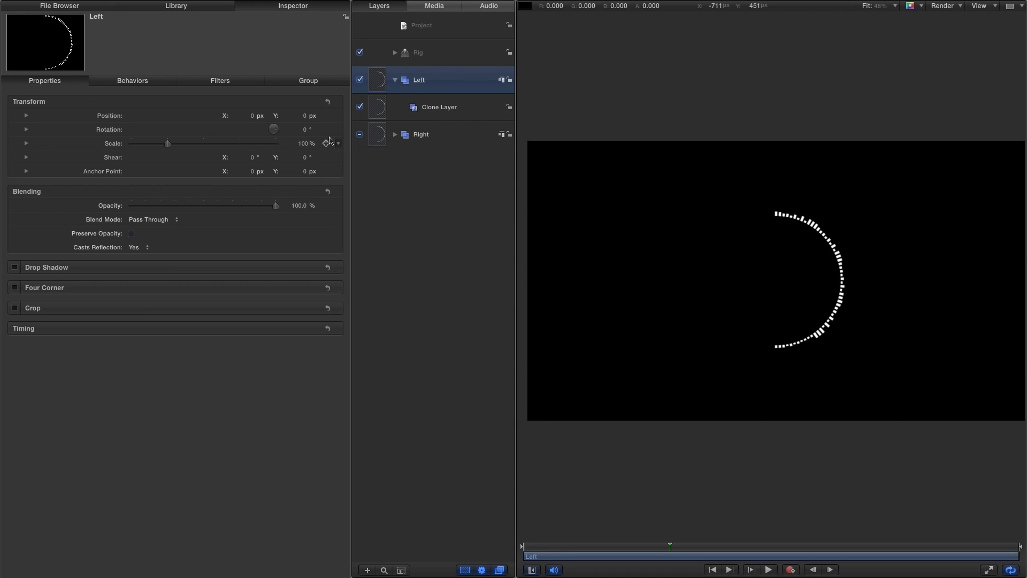
Set the Left group's Y rotation to 180° to mirror the half circle
left_click(25, 130)
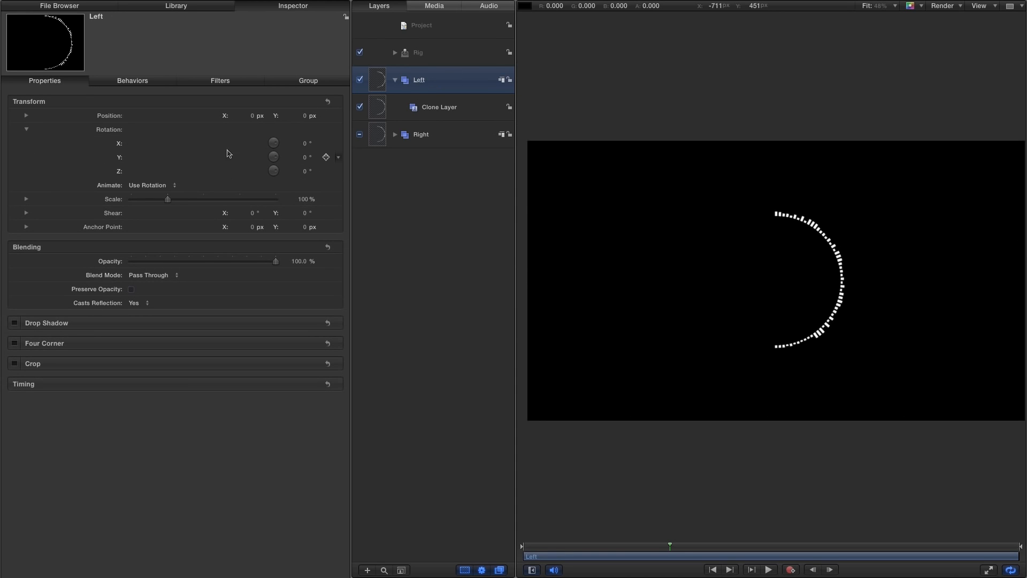
left_click(305, 157)
type("-7")
key("Return")
type("1")
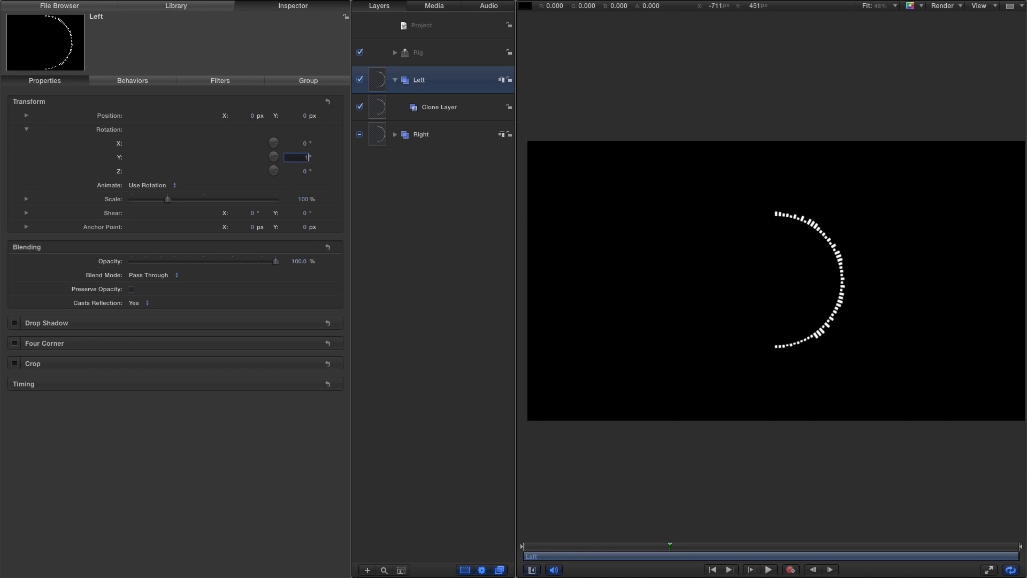
type("80")
key("Return")
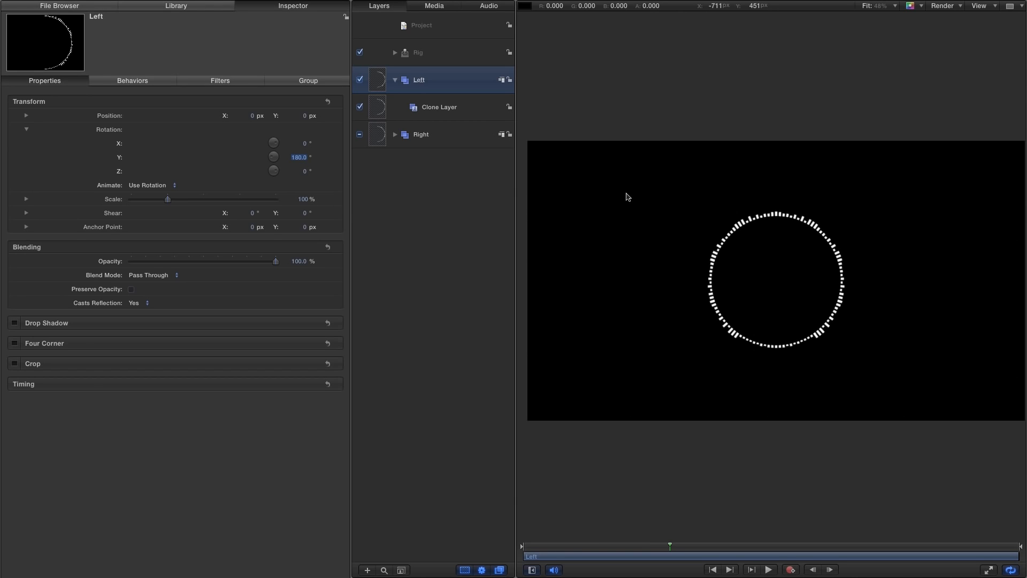
Play and scrub through the animation to check the full circle's reaction to the audio
left_click(767, 570)
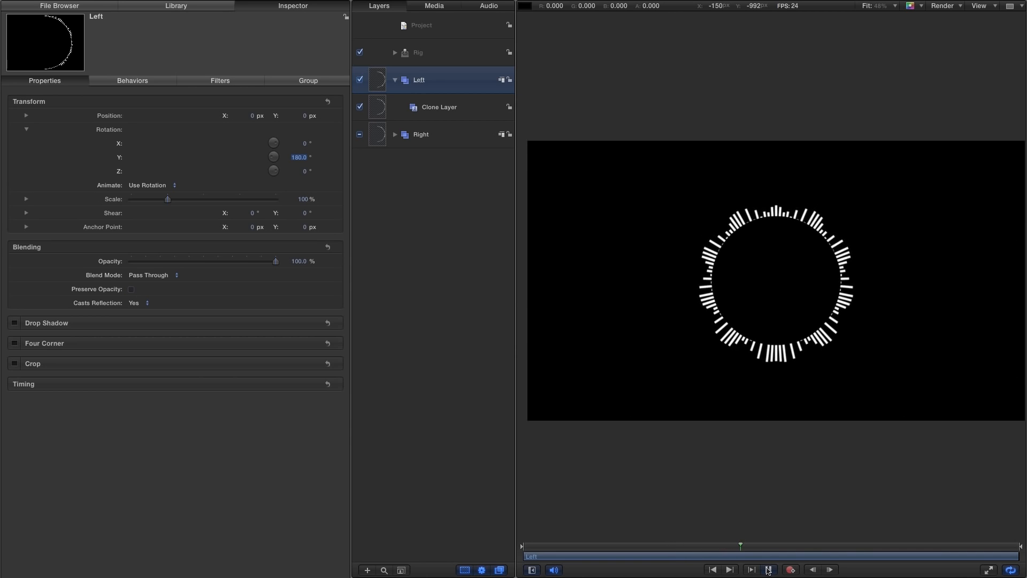
left_click(768, 570)
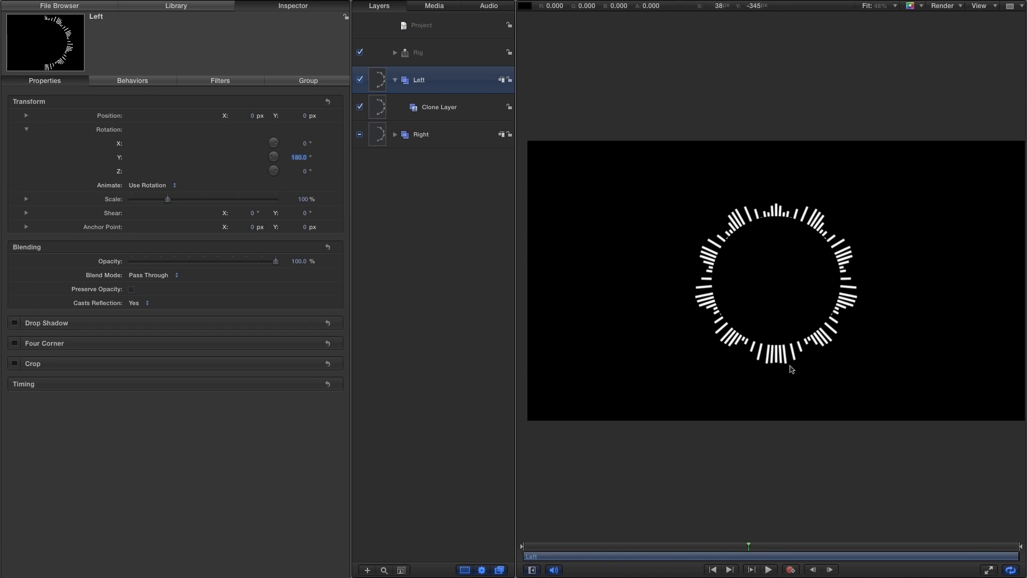
left_click(706, 547)
left_click_drag(697, 550, 797, 563)
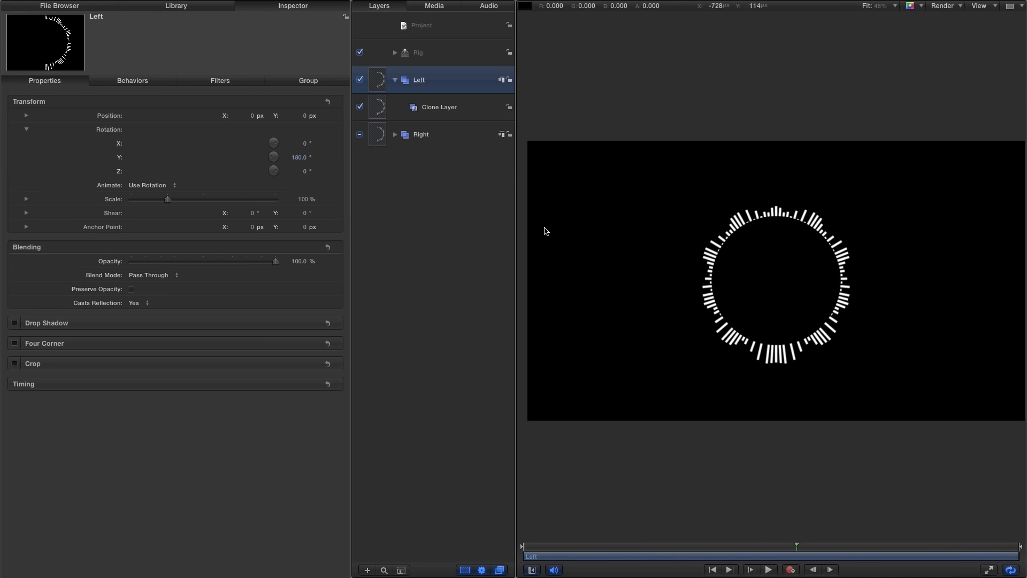
Collapse the Left group and open the settings of the Rig's Track Changer widget
left_click(395, 79)
left_click(396, 53)
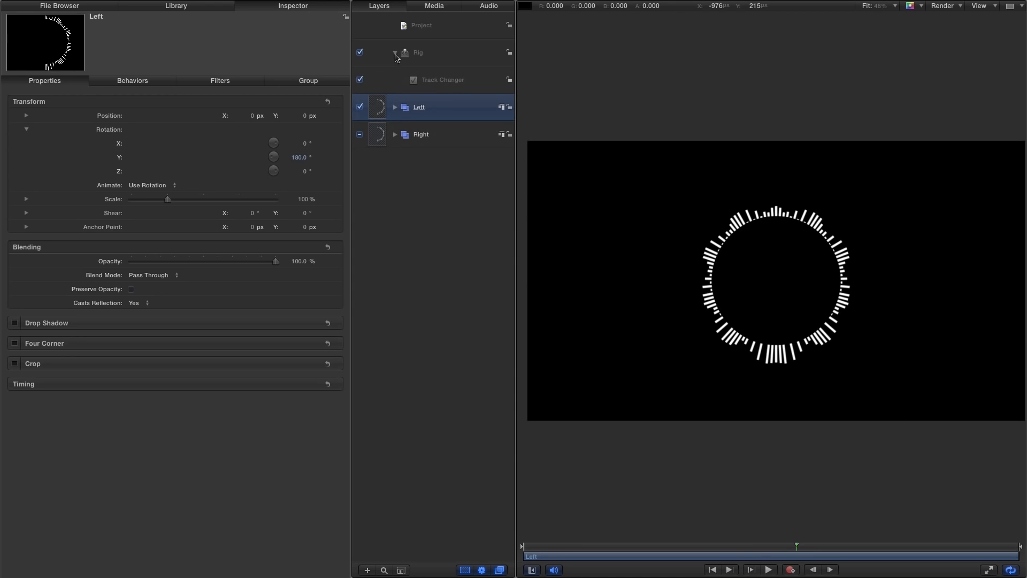
left_click(441, 81)
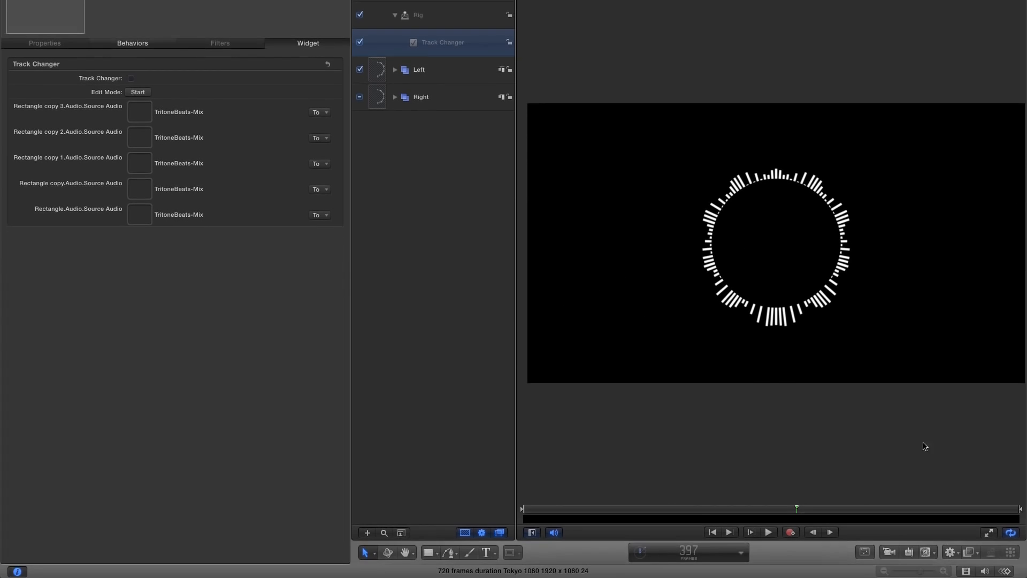
Show the audio timeline and add DarkBeats.wav from the Music folder as a second audio track
left_click(985, 571)
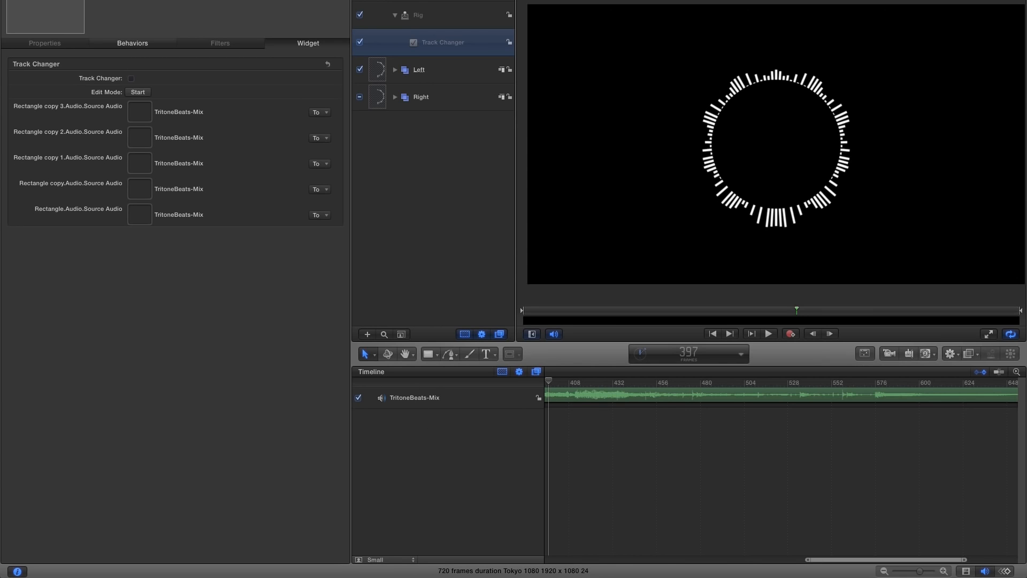
key("super+1")
left_click(97, 363)
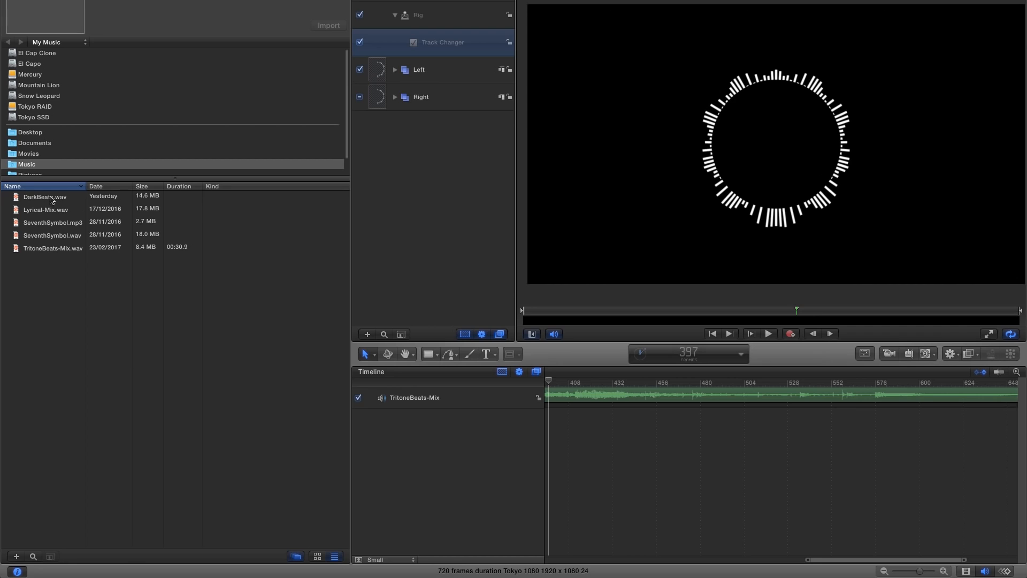
left_click(51, 199)
left_click_drag(15, 198, 428, 458)
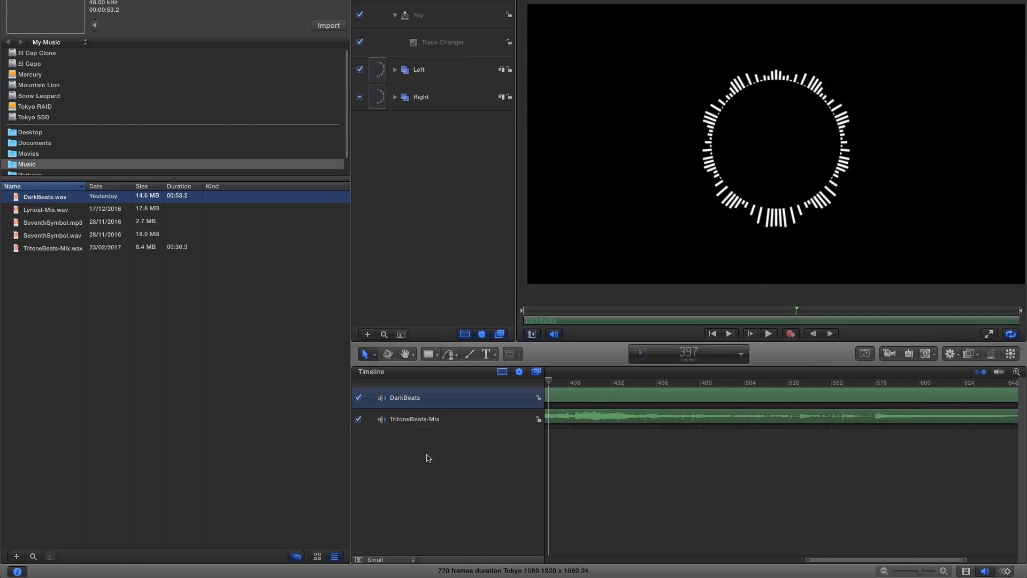
Mute the TritoneBeats-Mix track and open the settings of the Rig's Track Changer widget
left_click(358, 420)
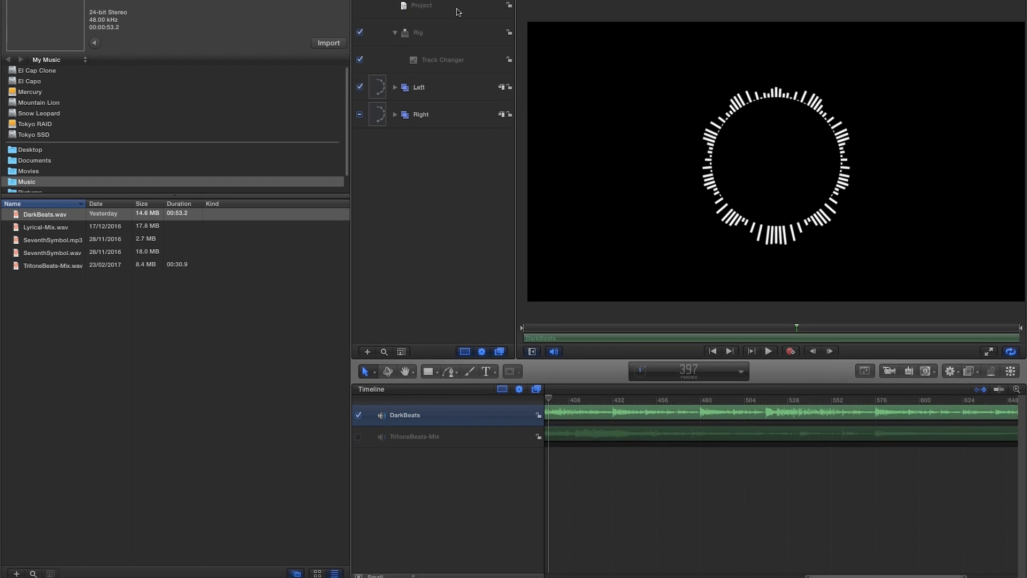
left_click(383, 31)
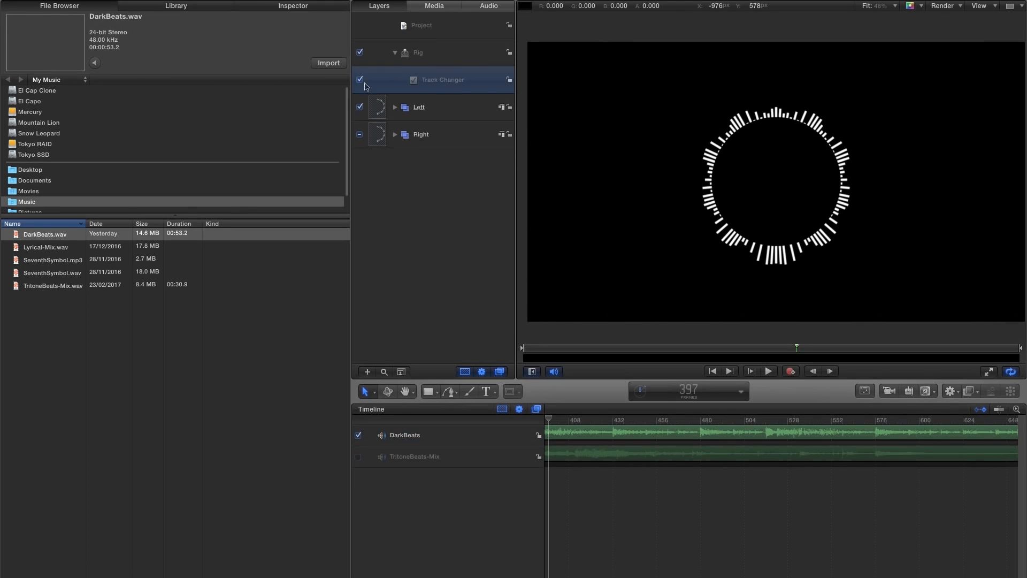
left_click(303, 7)
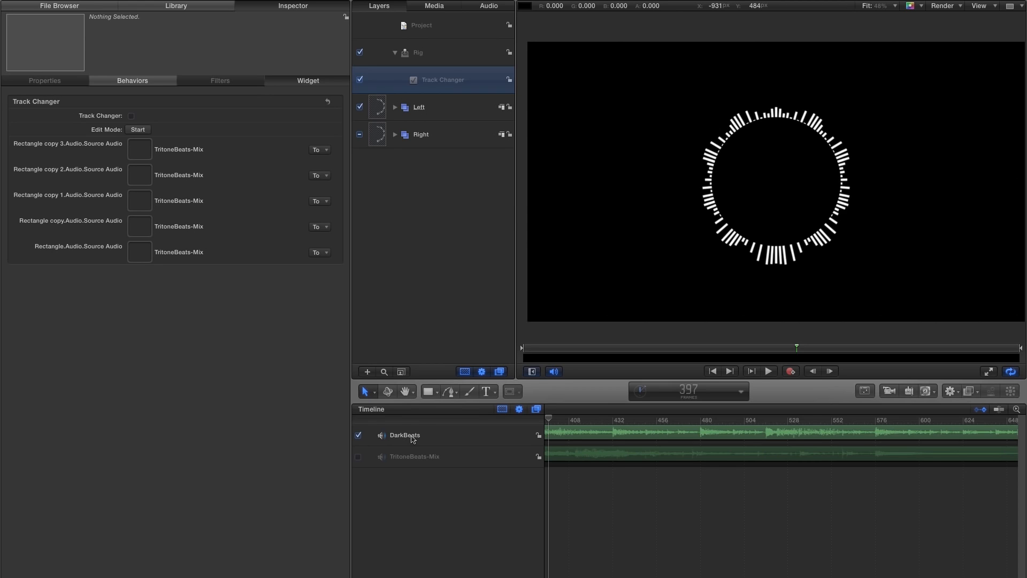
Assign DarkBeats as the source audio of all five rectangle Audio parameters in the Track Changer's unchecked state
left_click_drag(412, 439, 140, 252)
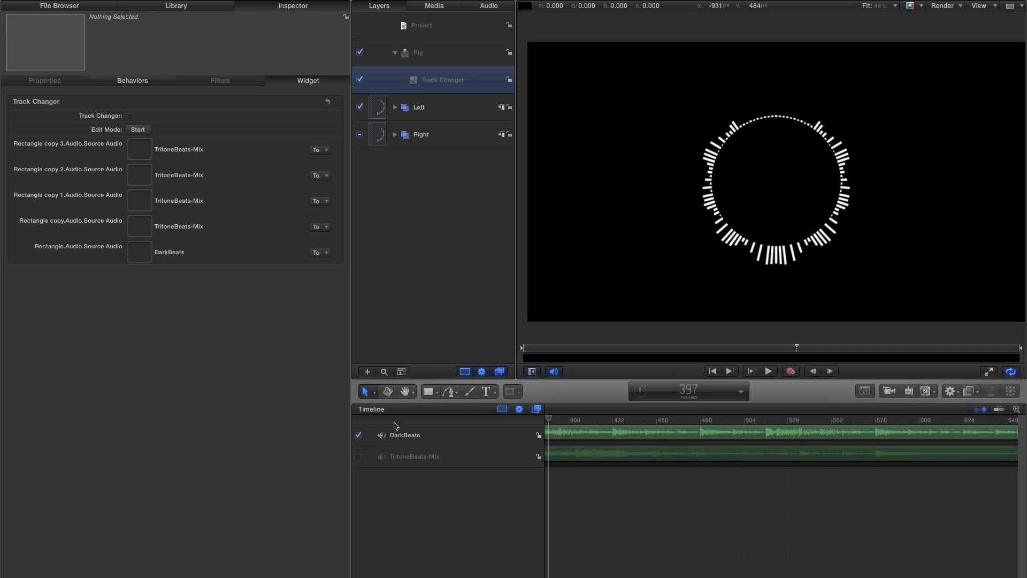
left_click_drag(422, 436, 139, 226)
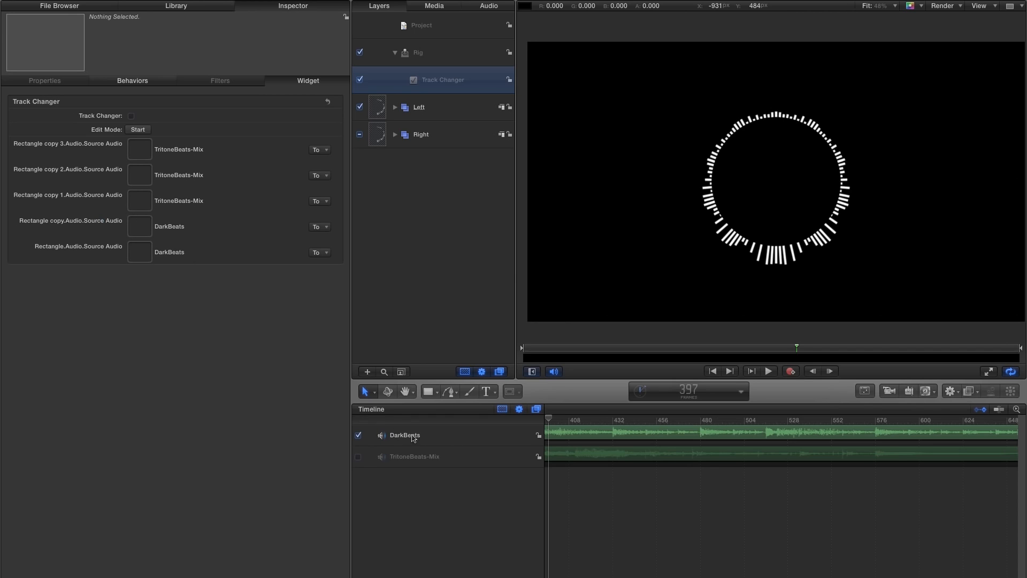
left_click_drag(412, 436, 131, 201)
left_click_drag(422, 436, 142, 175)
left_click_drag(416, 438, 139, 149)
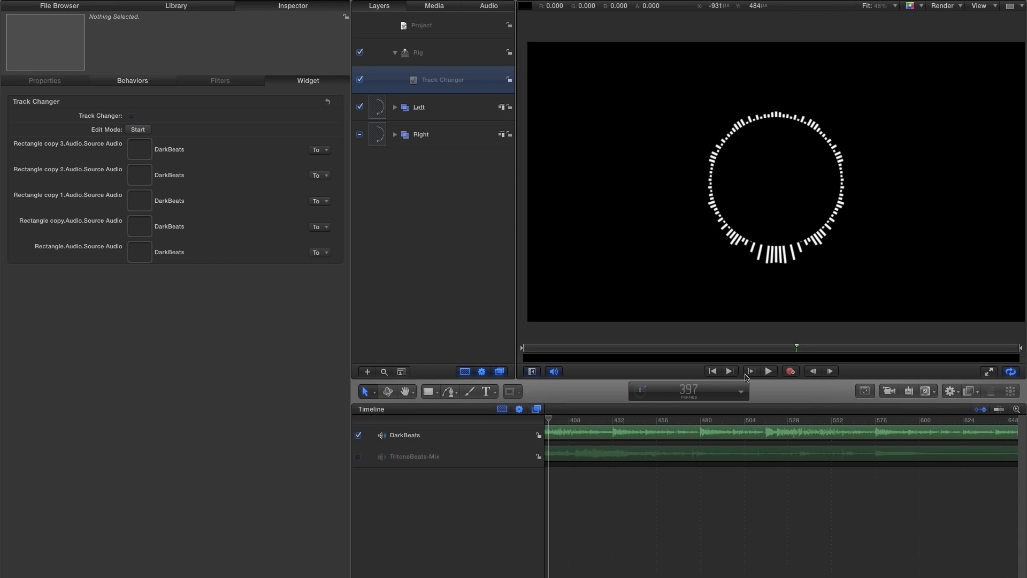
Play the animation from the start to check how the circle reacts to DarkBeats
left_click(713, 370)
left_click(768, 371)
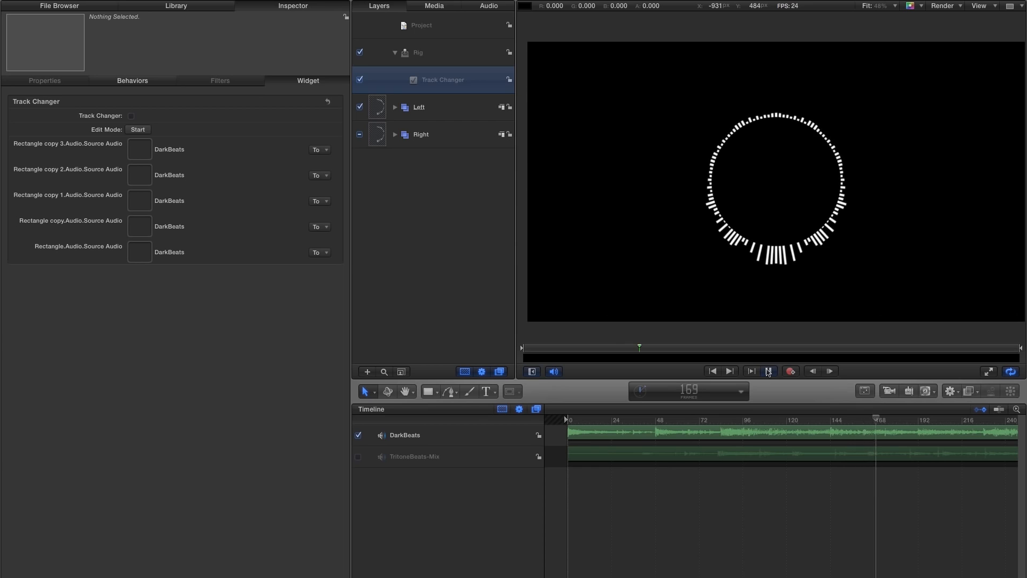
left_click(768, 371)
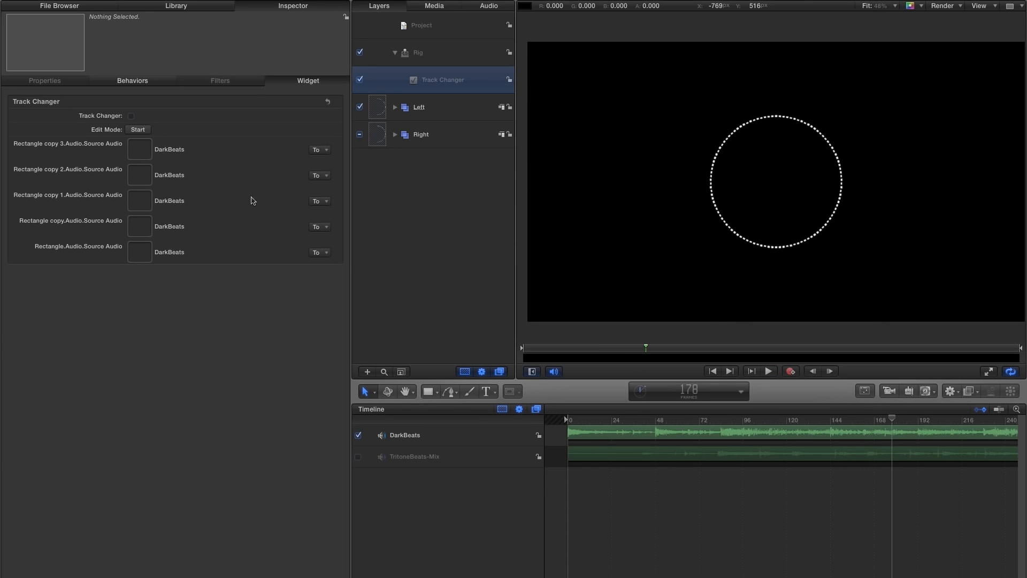
Switch the Track Changer on, enable TritoneBeats-Mix instead of DarkBeats, and scrub through the animation
left_click(131, 116)
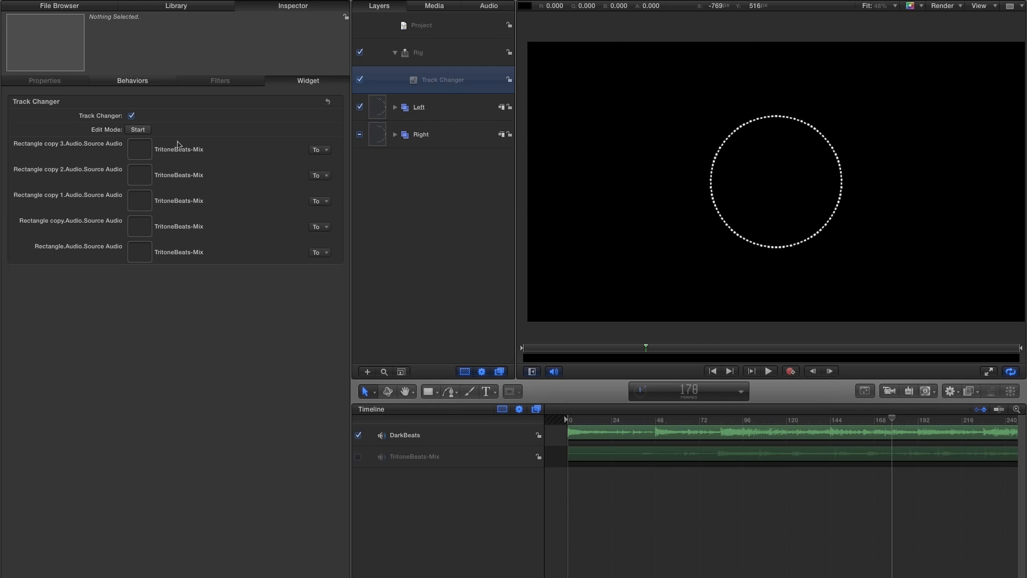
mouse_move(693, 348)
left_mouse_down()
mouse_move(658, 348)
mouse_move(680, 348)
left_mouse_up()
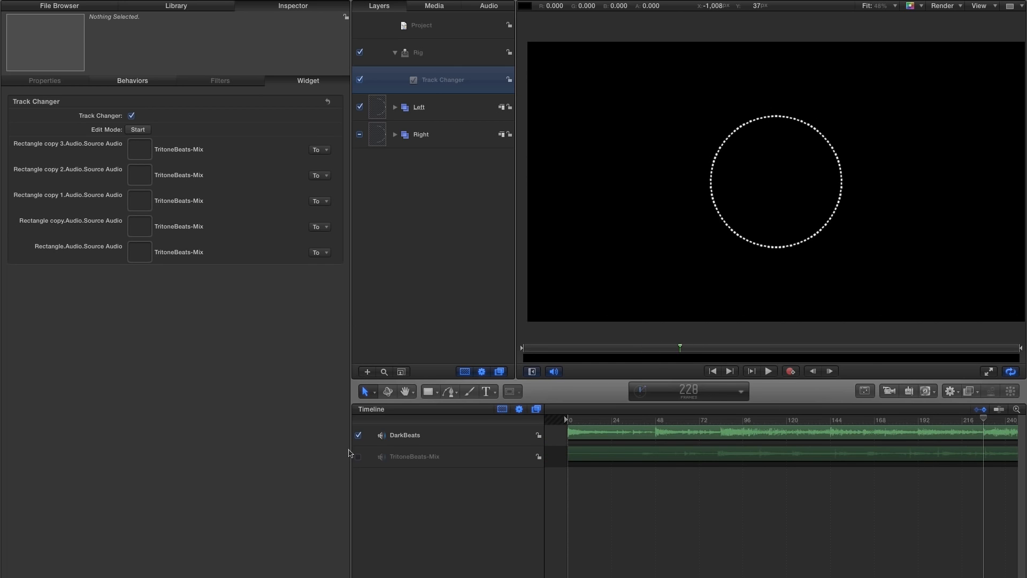
left_click(358, 435)
left_click(358, 456)
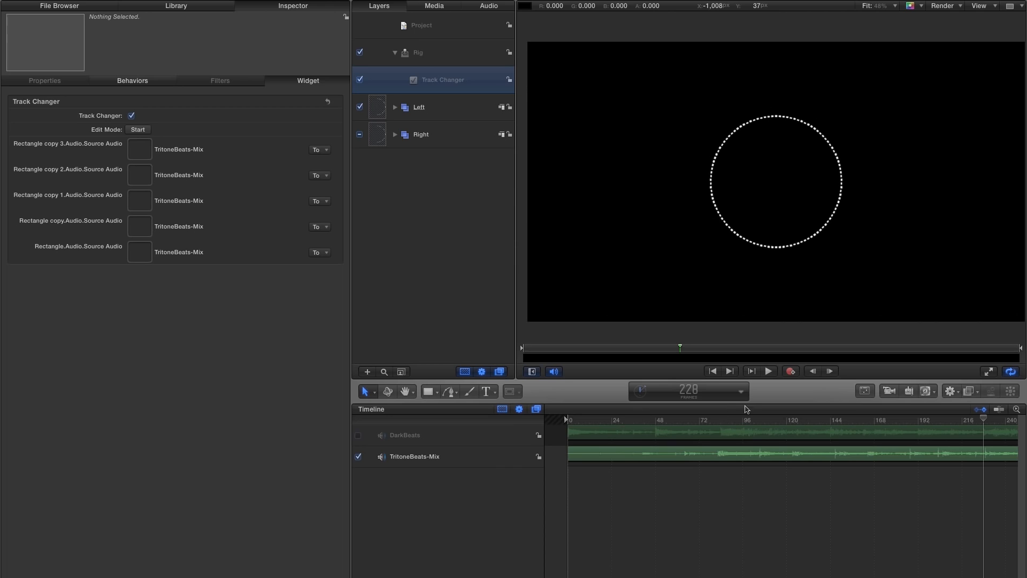
left_click_drag(705, 420, 794, 429)
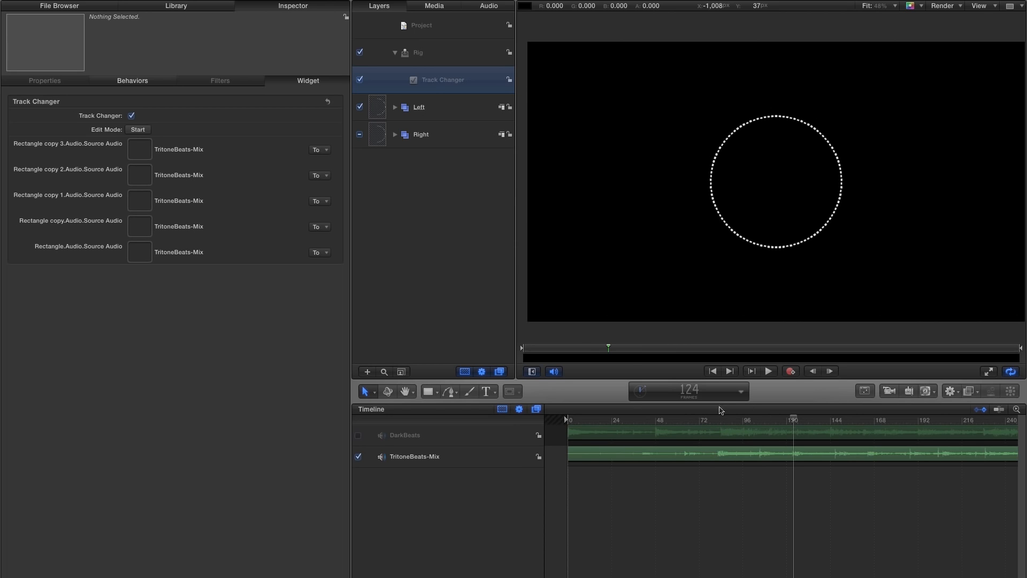
Mute TritoneBeats-Mix, switch the Track Changer off, and assign TritoneBeats-Mix to all five rectangle source audio parameters
left_click(358, 457)
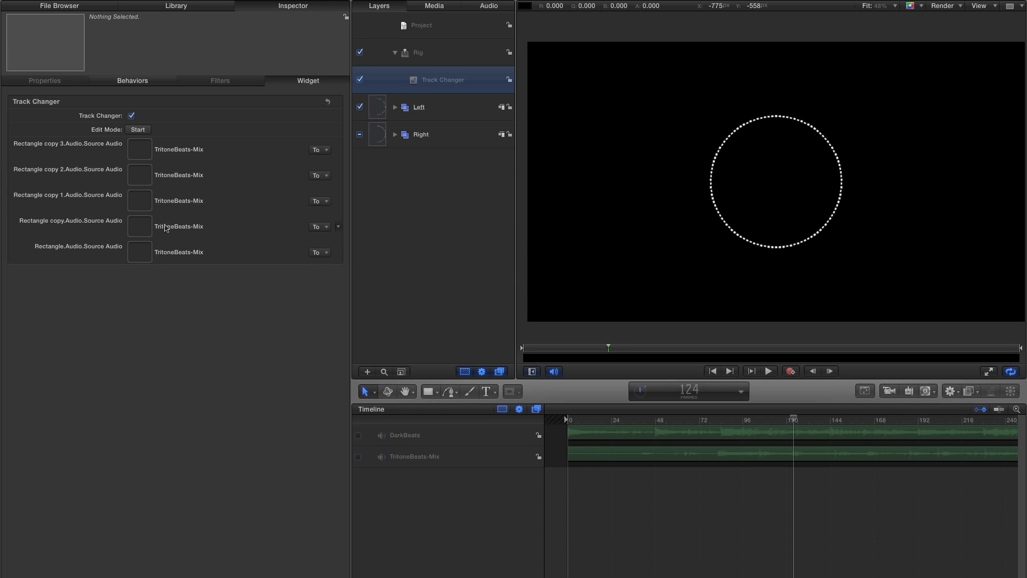
left_click(131, 116)
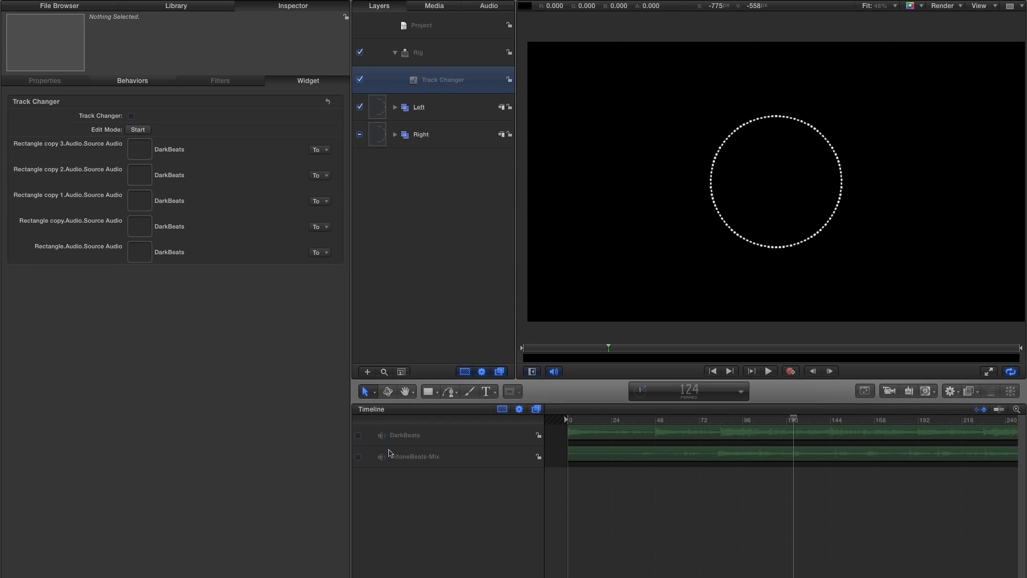
left_click_drag(417, 463, 139, 252)
left_click_drag(442, 461, 138, 228)
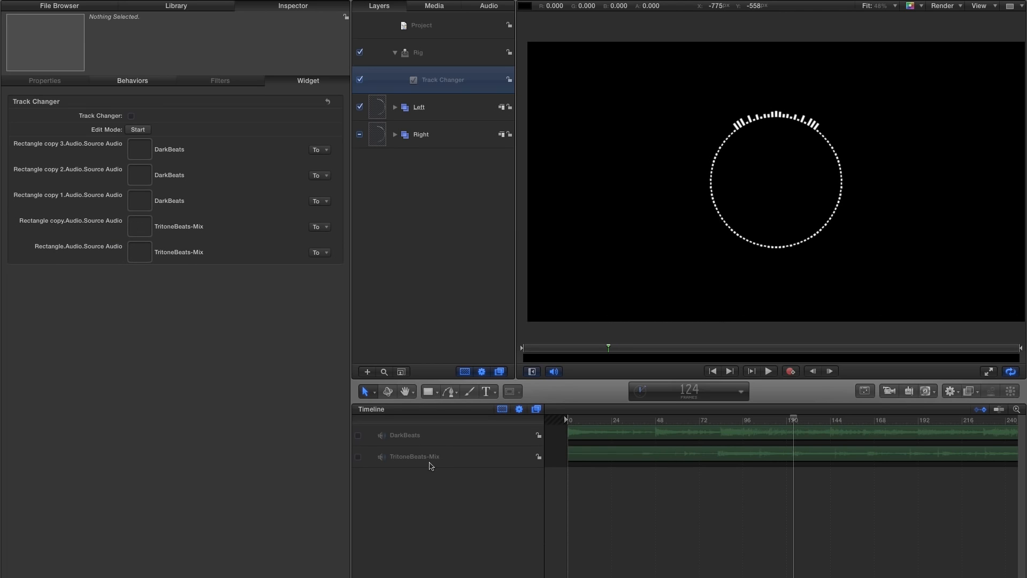
left_click_drag(432, 463, 139, 201)
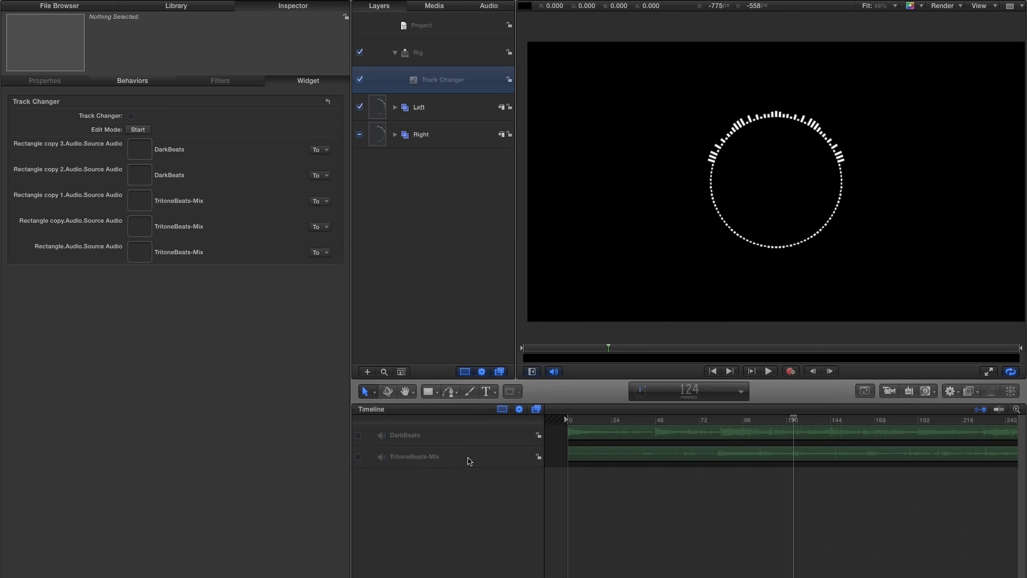
left_click_drag(430, 462, 140, 176)
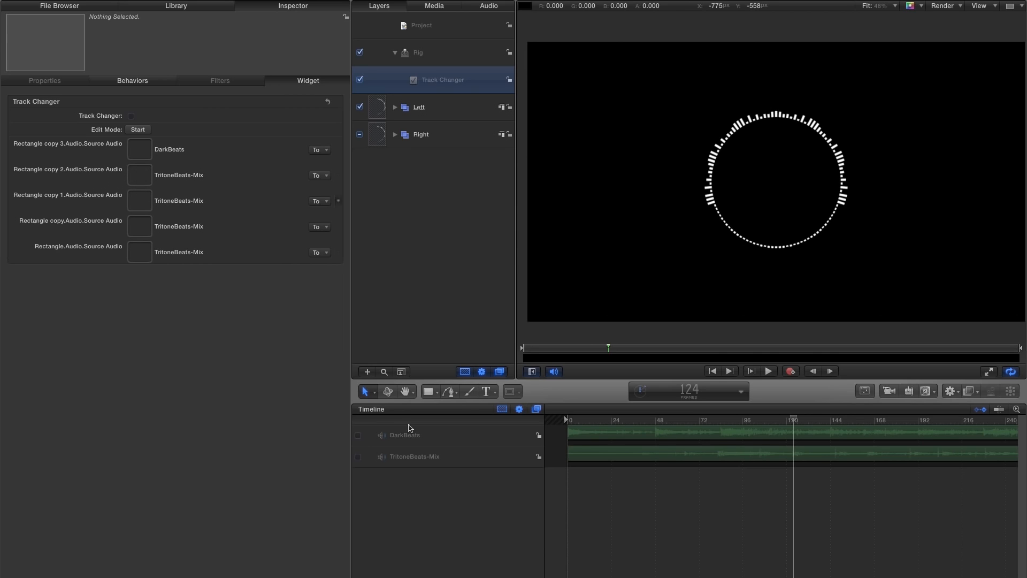
left_click_drag(434, 457, 135, 146)
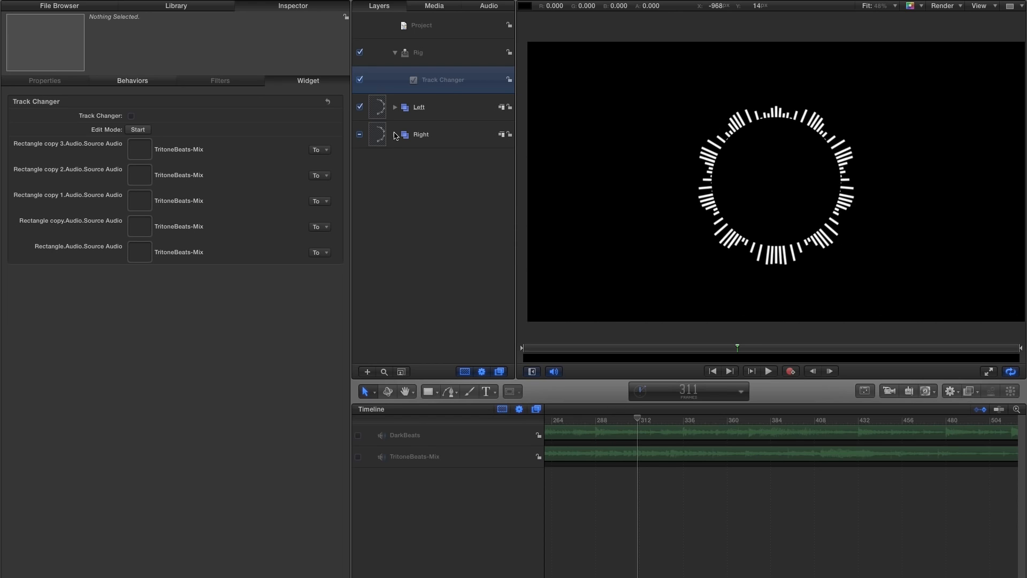
Expand the Right group to inspect its replicators and the High replicator's Rectangle cell
left_click(395, 135)
left_click(404, 271)
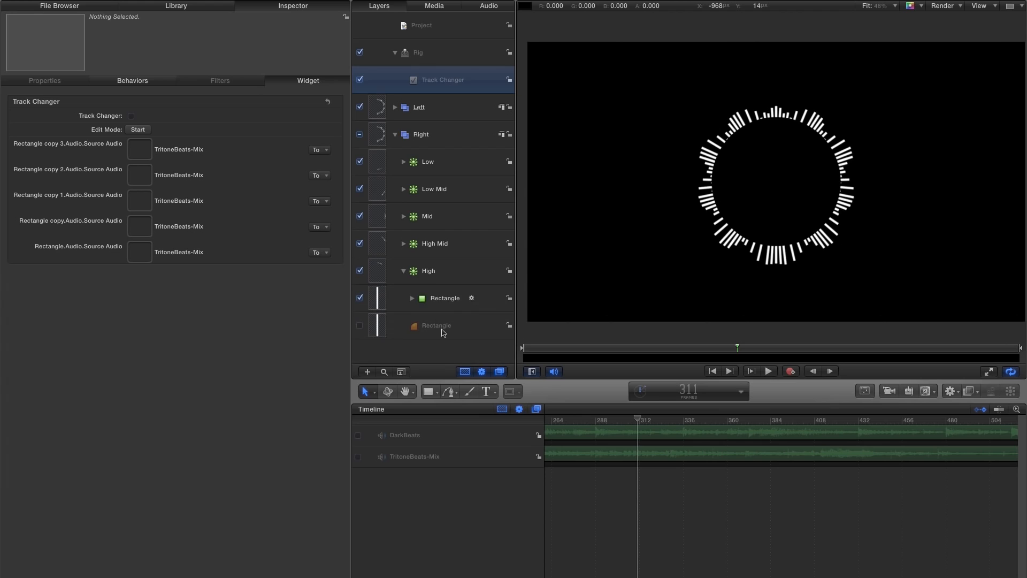
left_click(412, 300)
left_click(444, 340)
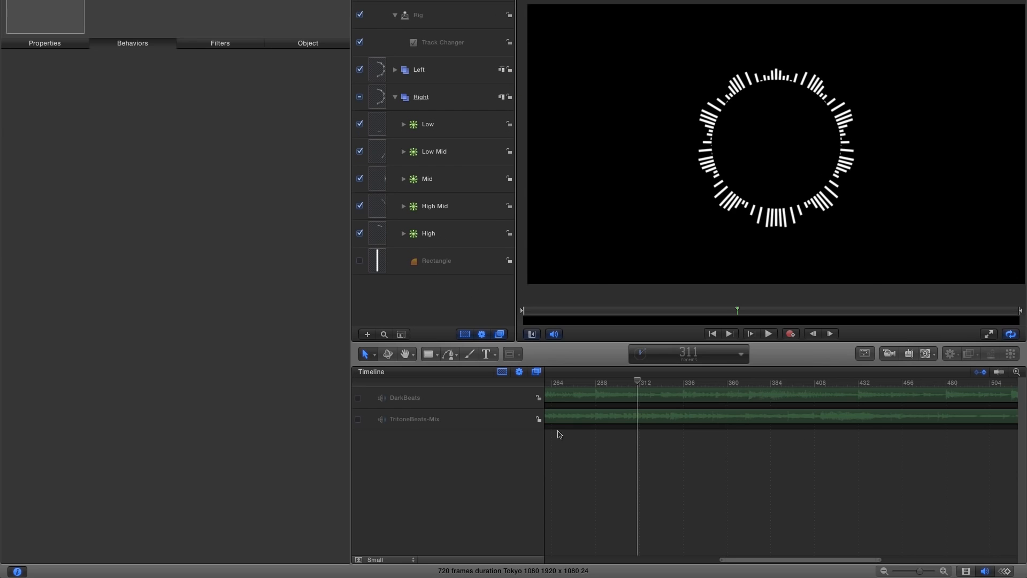
Enable the TritoneBeats-Mix track and enlarge the canvas by hiding the audio timeline, narrowing the side panes and collapsing the Right group
left_click(359, 419)
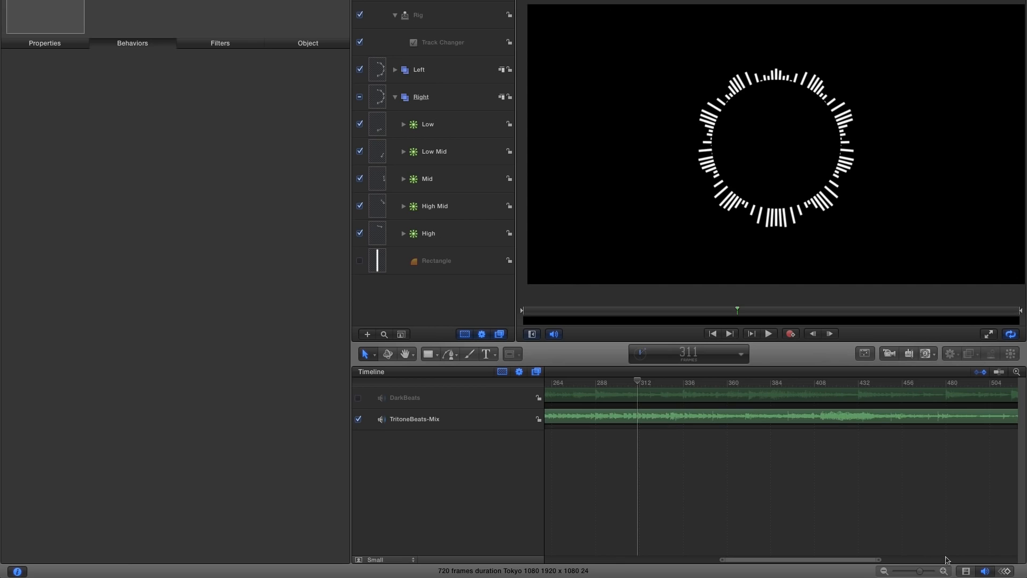
left_click(984, 571)
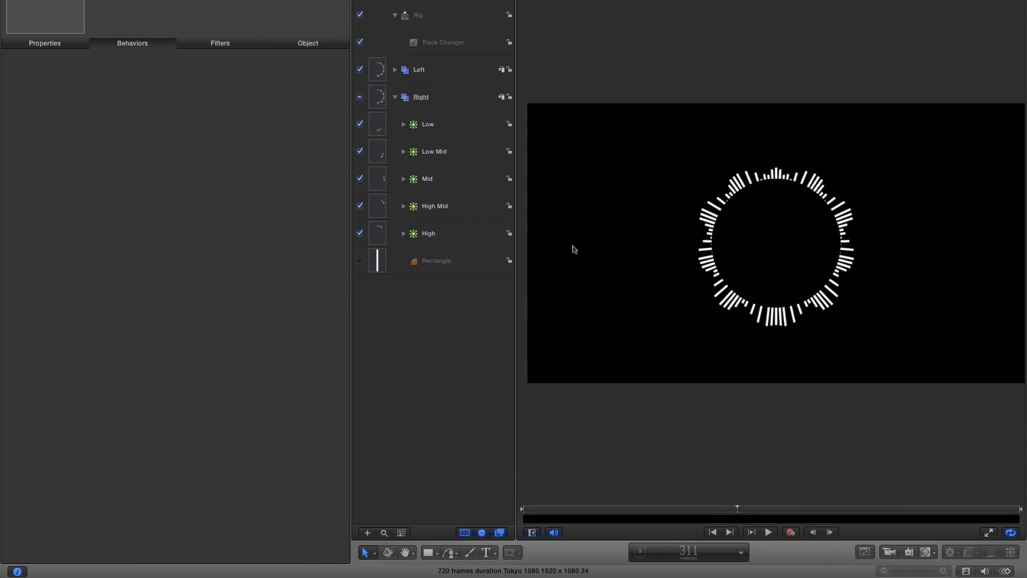
left_click_drag(352, 245, 156, 250)
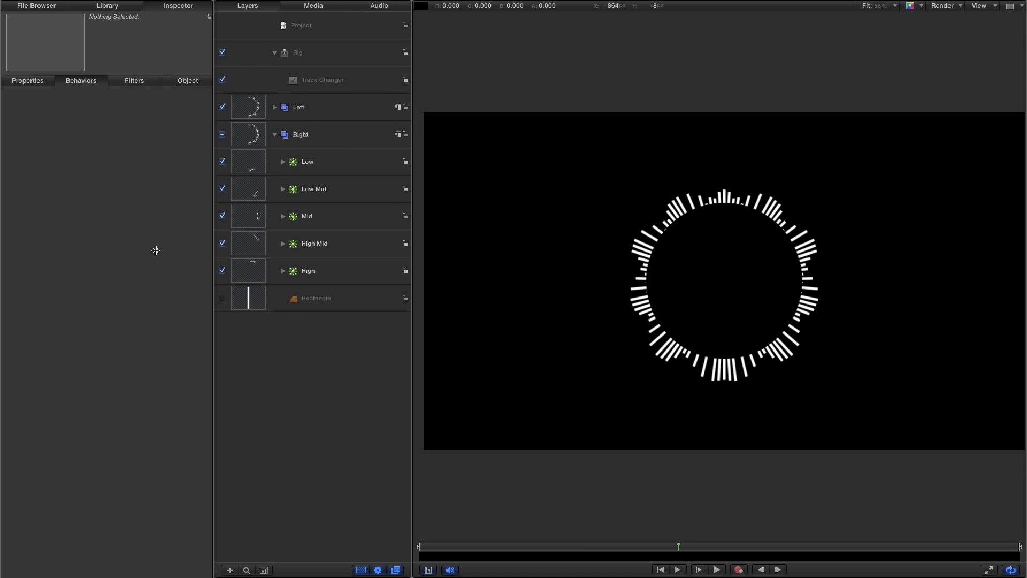
left_click(275, 134)
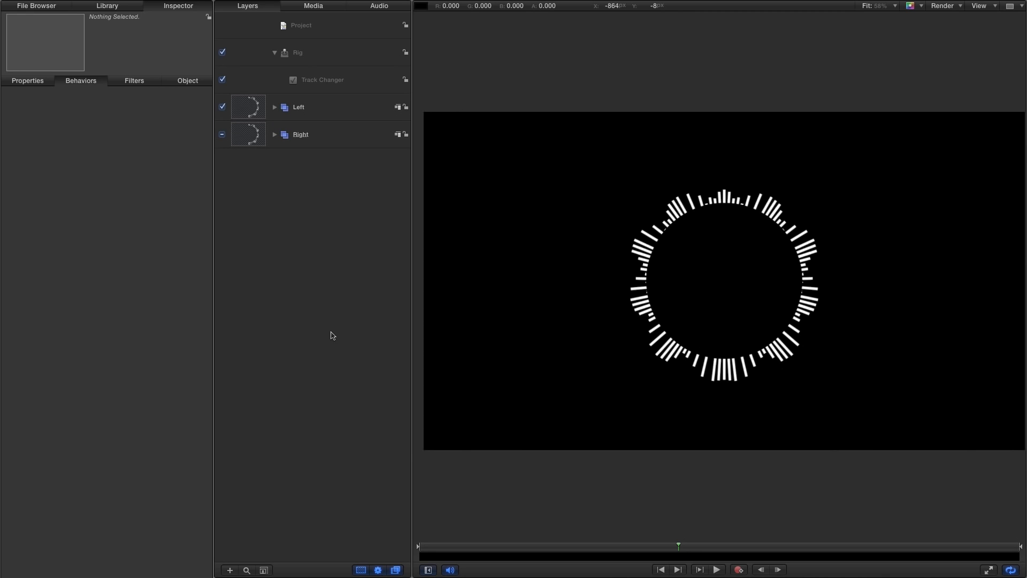
Create a new group and move both the Left and Right groups into it
left_click(248, 105)
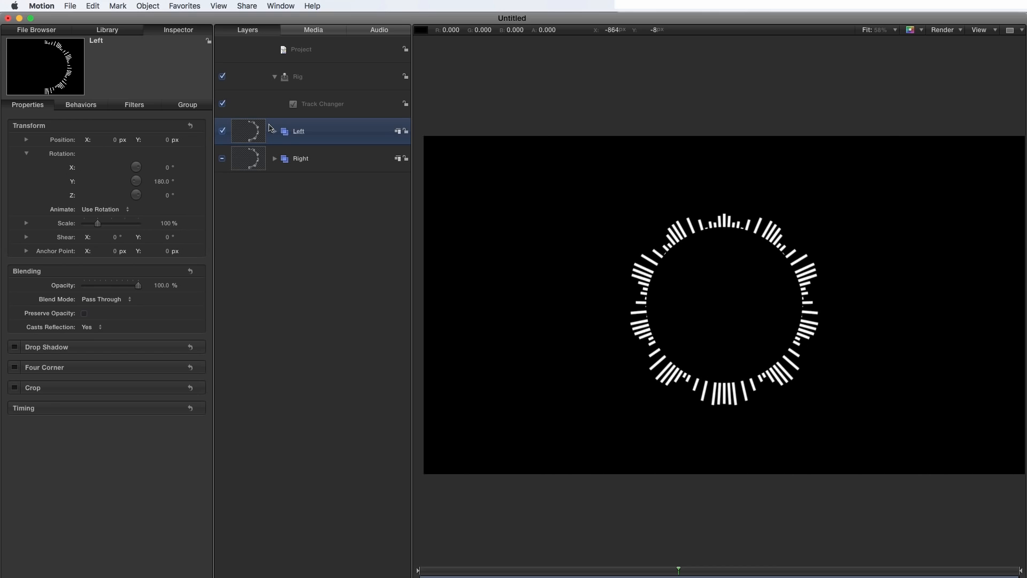
left_click(148, 6)
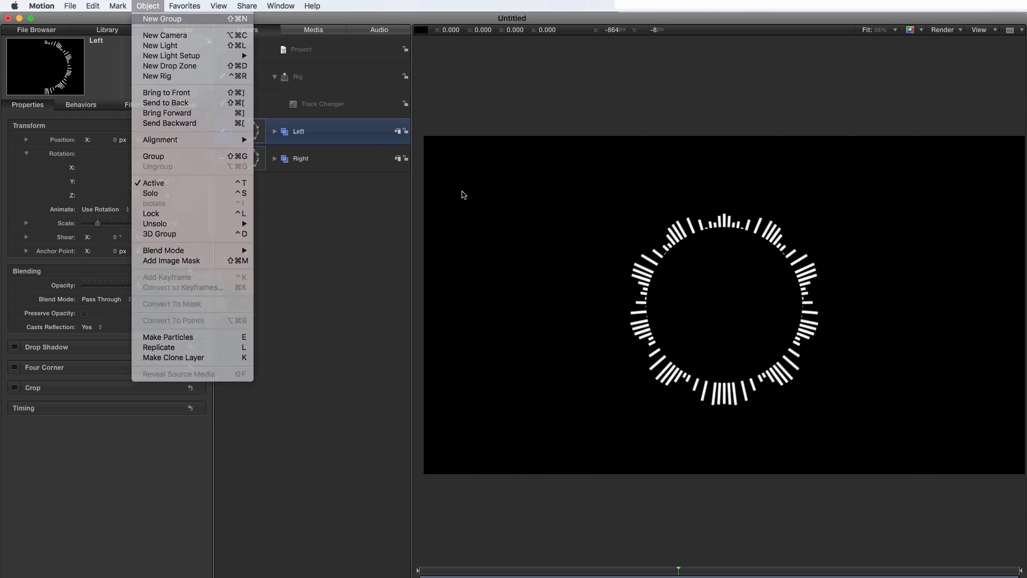
left_click(459, 194)
key("shift+super+n")
left_click(253, 156)
left_click(250, 182, "shift")
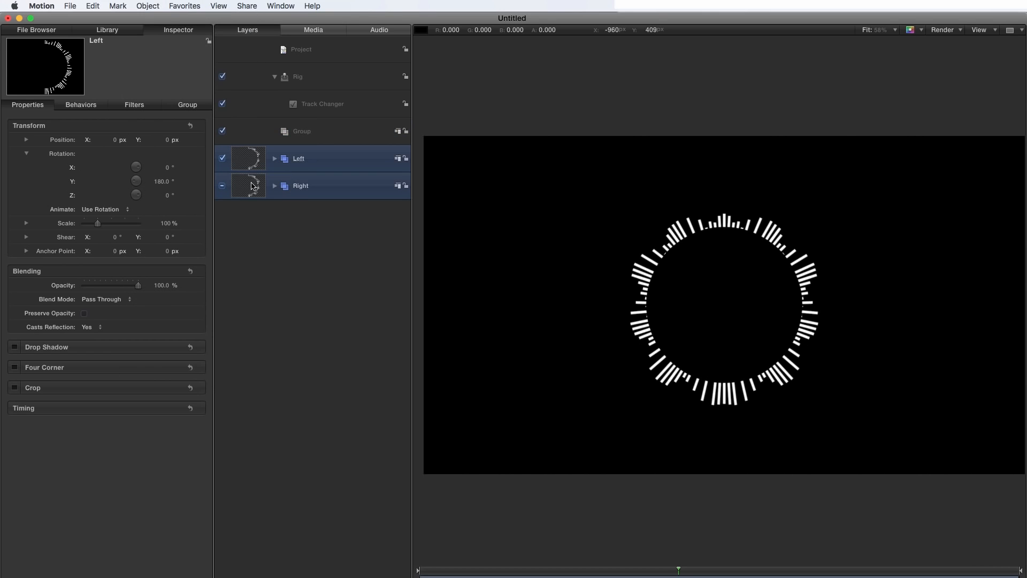
left_click_drag(248, 164, 325, 138)
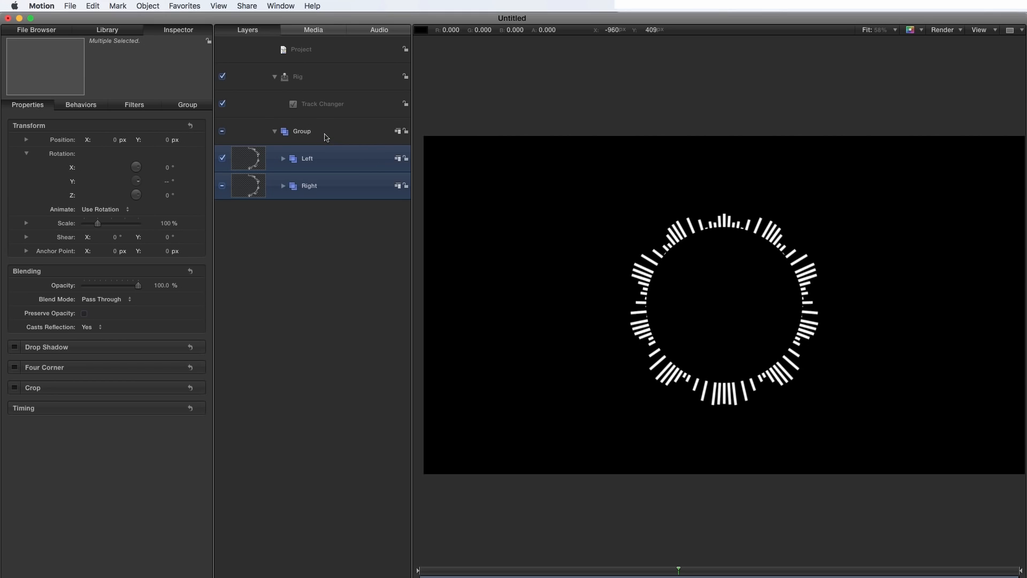
Add the Levels filter from Color Correction and the Glint filter from Glow to the group containing Left and Right
left_click(107, 30)
left_click(21, 127)
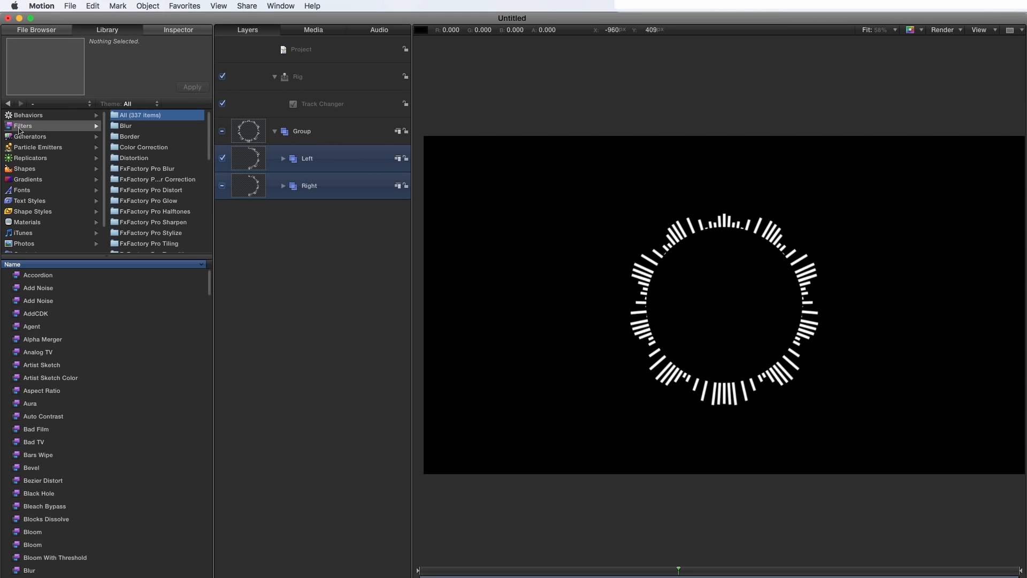
left_click(121, 147)
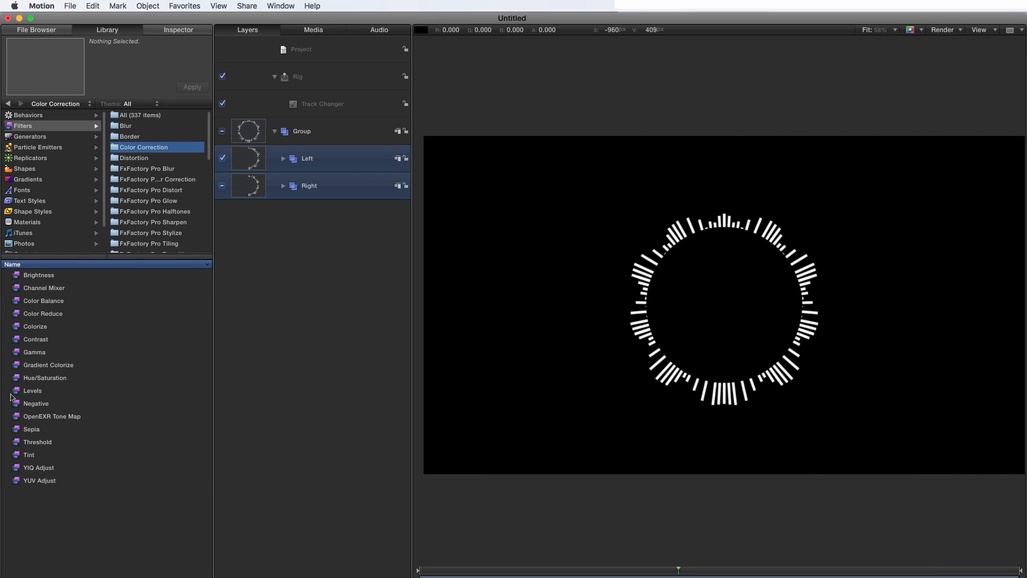
left_click_drag(14, 390, 211, 187)
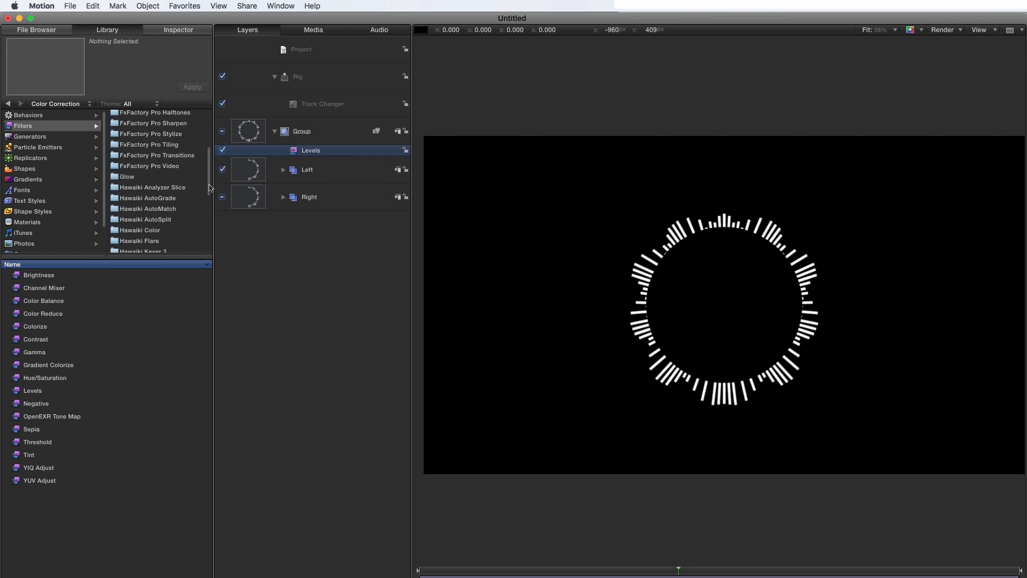
left_click(128, 176)
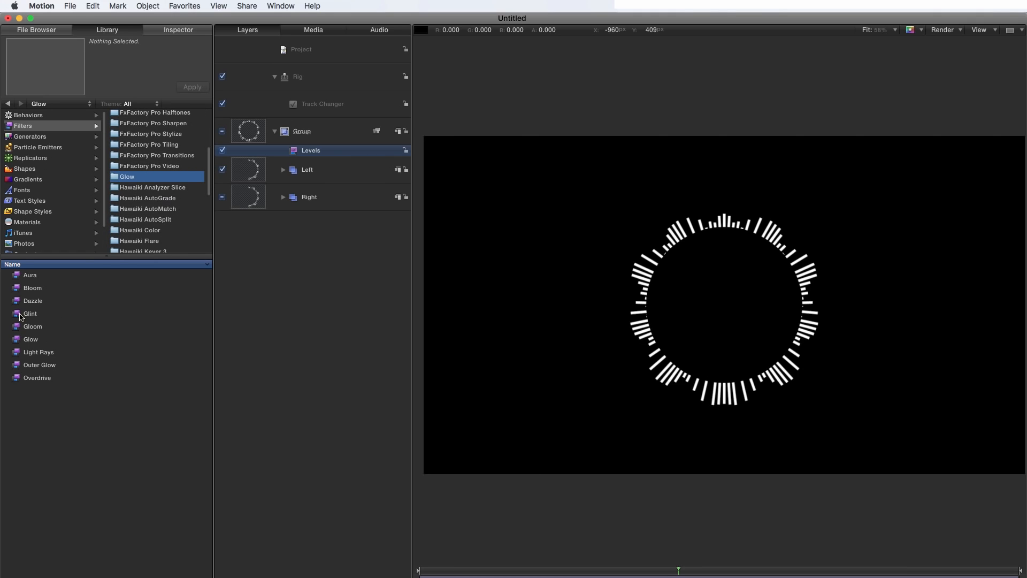
mouse_move(20, 317)
left_mouse_down()
mouse_move(187, 281)
mouse_move(300, 142)
mouse_move(308, 159)
left_mouse_up()
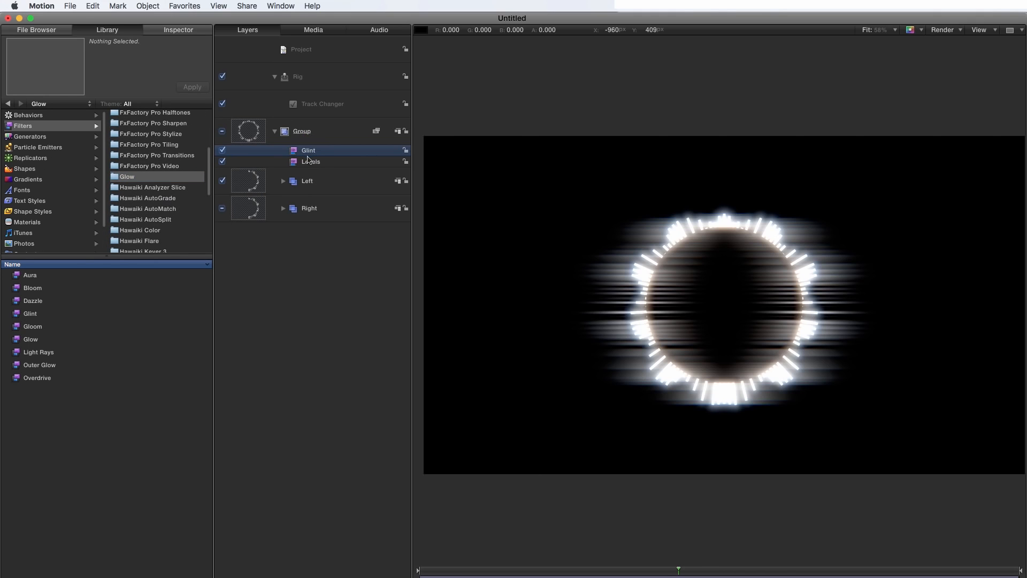
In the Levels filter, select the Blue channel and lower its output white level to about three quarters of the range
left_click(309, 164)
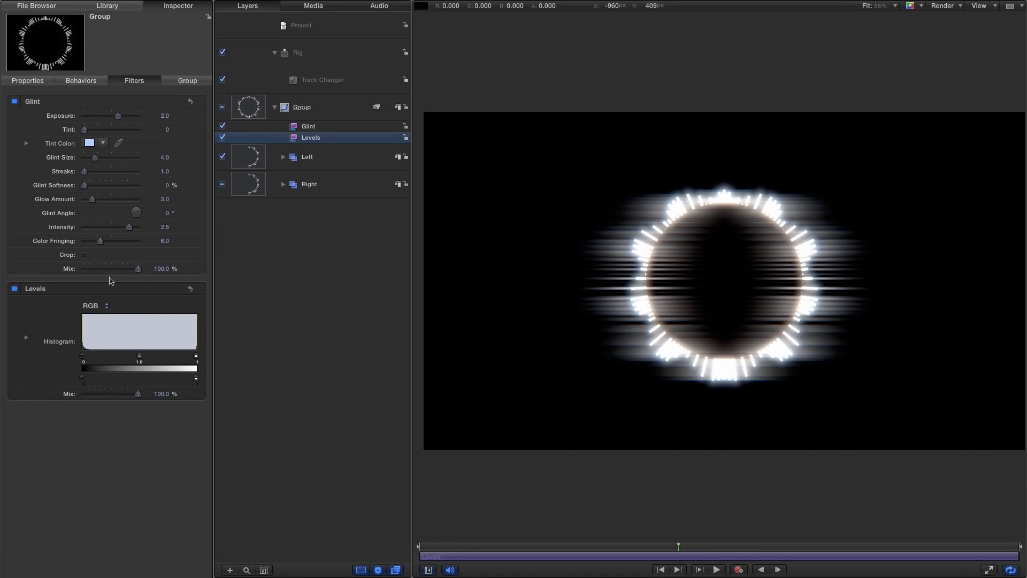
left_click(92, 307)
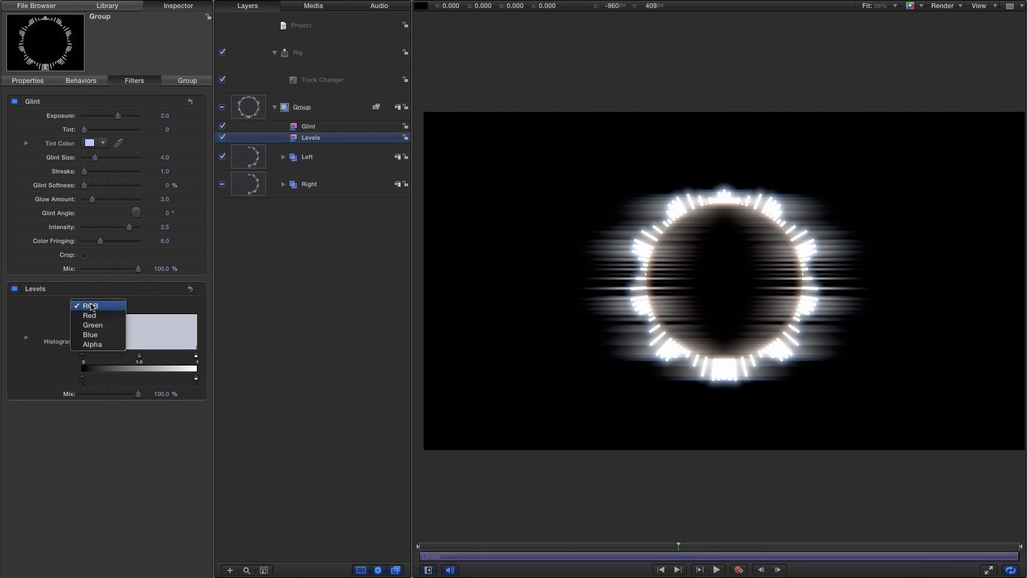
left_click(93, 336)
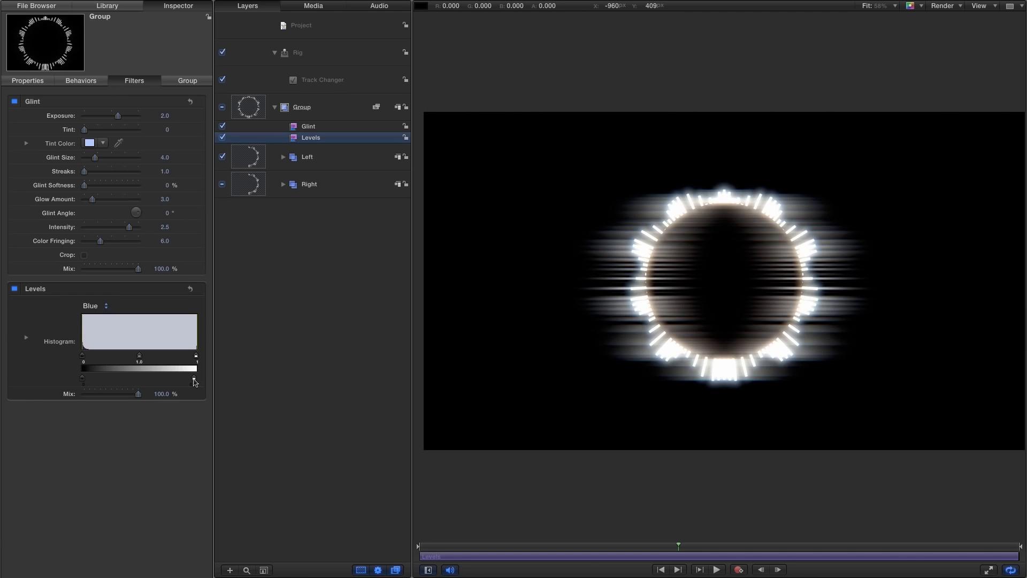
left_click_drag(190, 380, 169, 384)
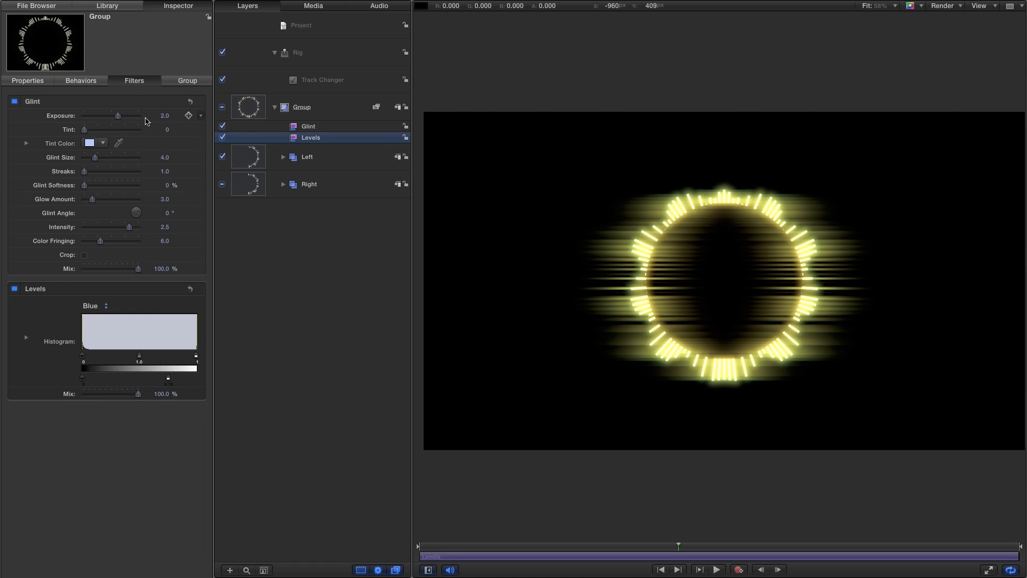
Set the Glint filter's Streaks to 2, Glint Size to 1 and Exposure to 1
left_click(166, 171)
type("2")
key("Return")
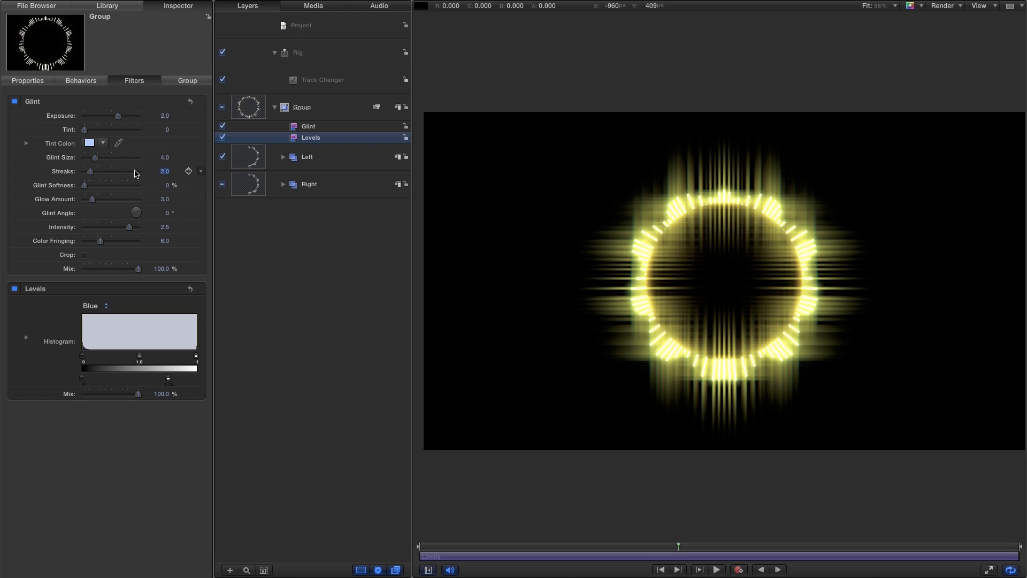
left_click(166, 158)
type("1")
key("Return")
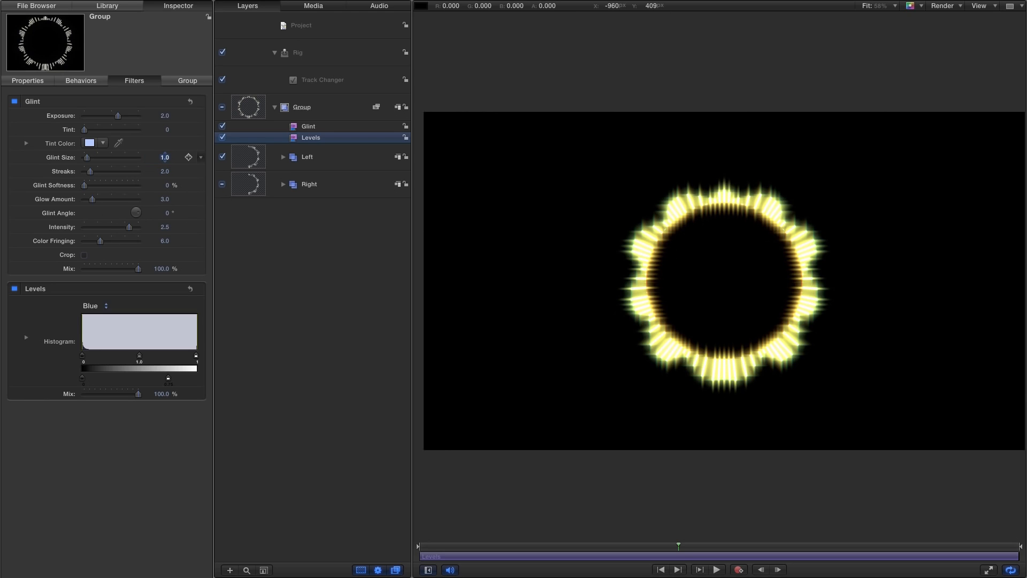
left_click(165, 116)
type("1")
key("Return")
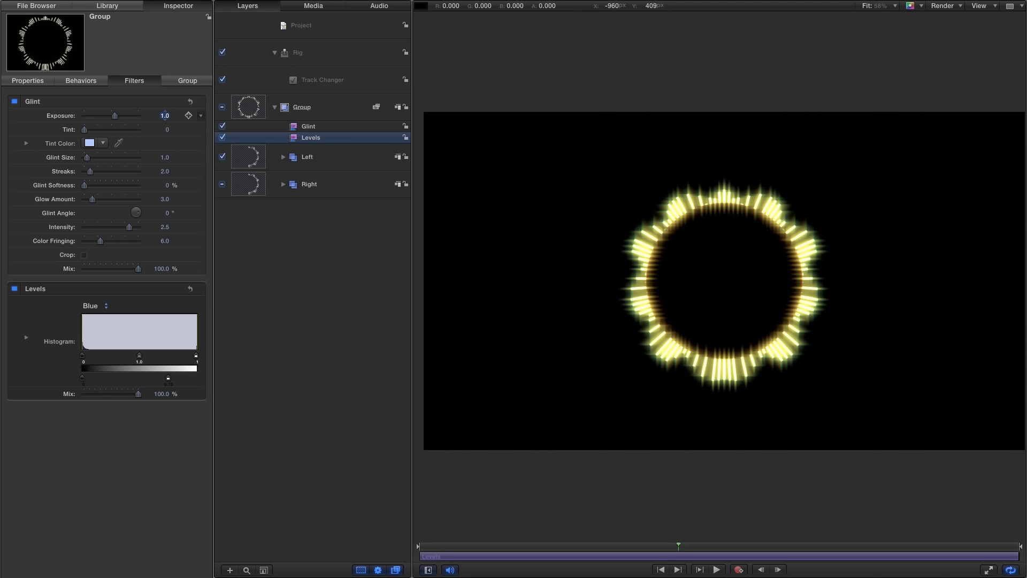
Play back the glowing visualizer, including once from the start of the project, to check the filter settings
left_click(721, 571)
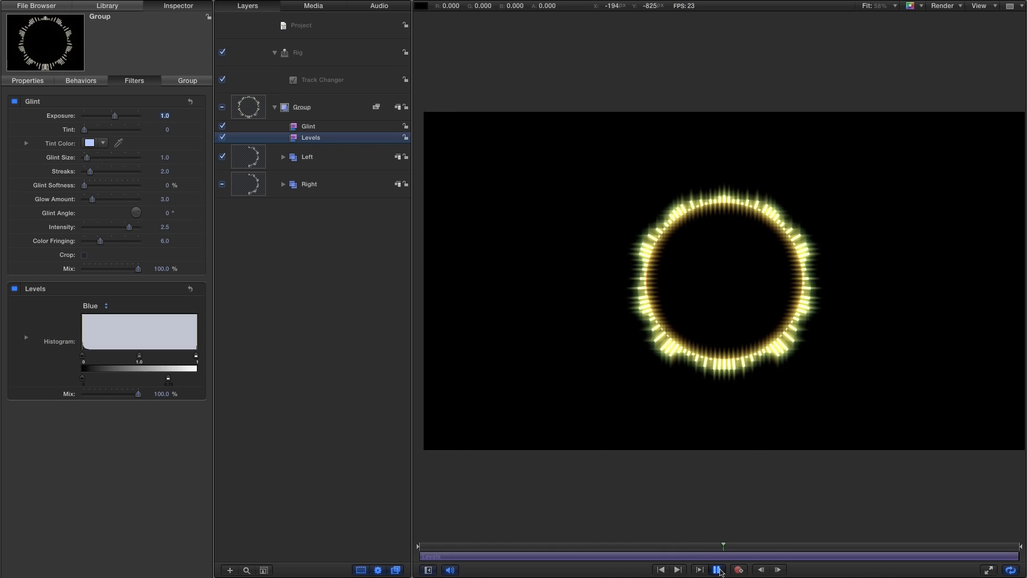
left_click(717, 570)
left_click(547, 546)
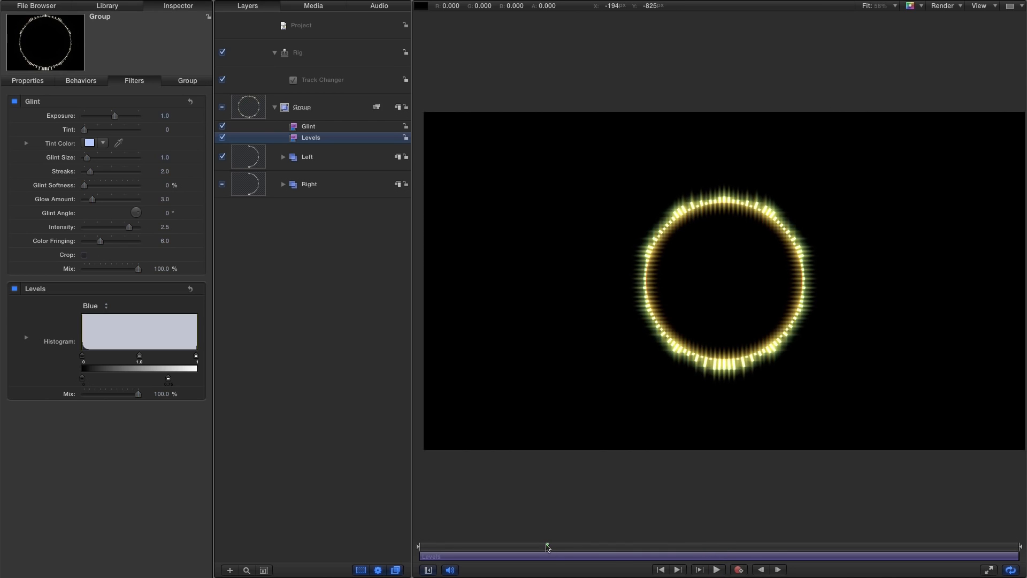
left_click(661, 569)
left_click(717, 570)
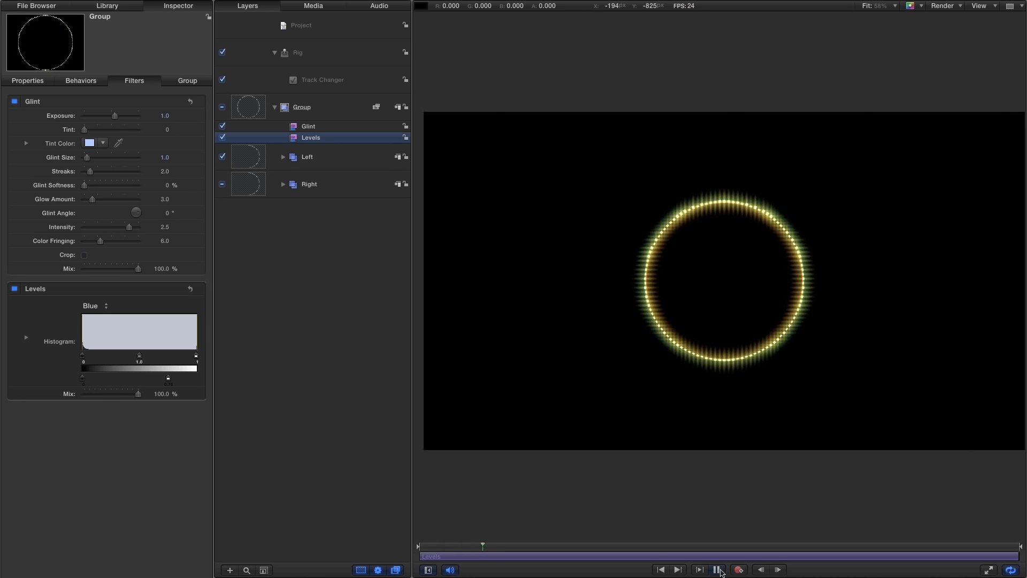
left_click(718, 570)
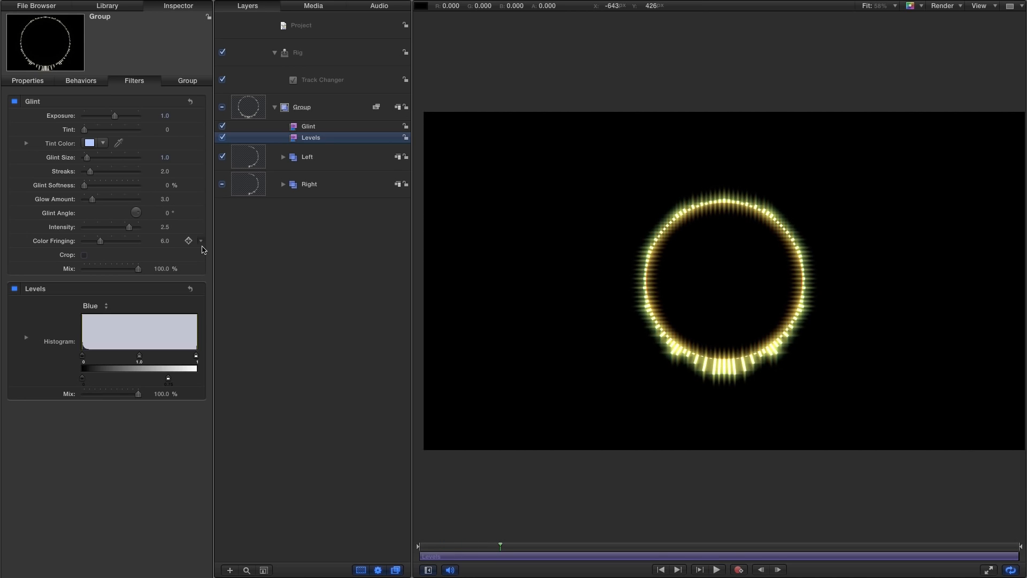
Change the fill mode of the Rectangle source shape in the Right group to Gradient
left_click(283, 185)
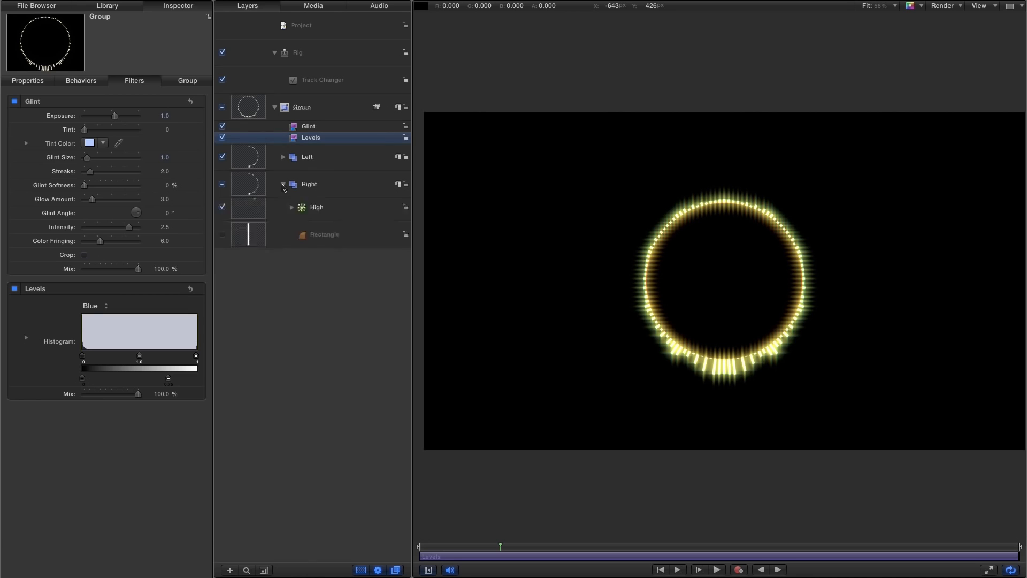
left_click(250, 348)
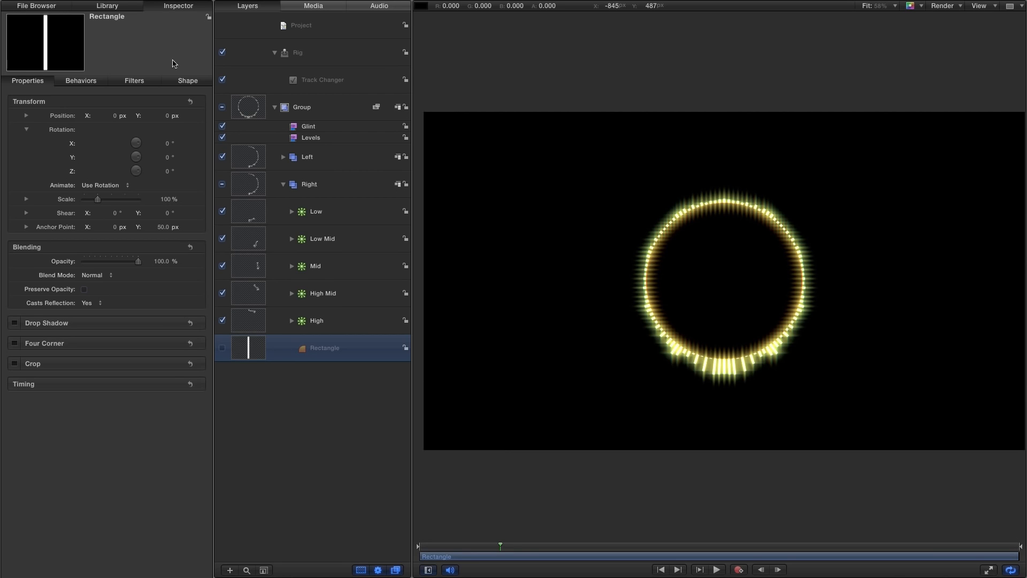
left_click(188, 81)
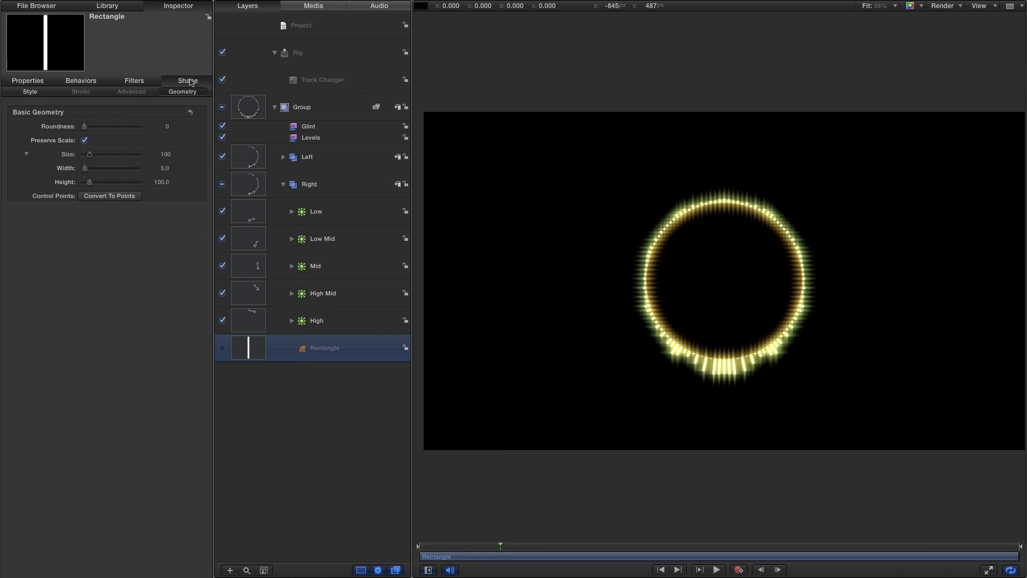
left_click(24, 92)
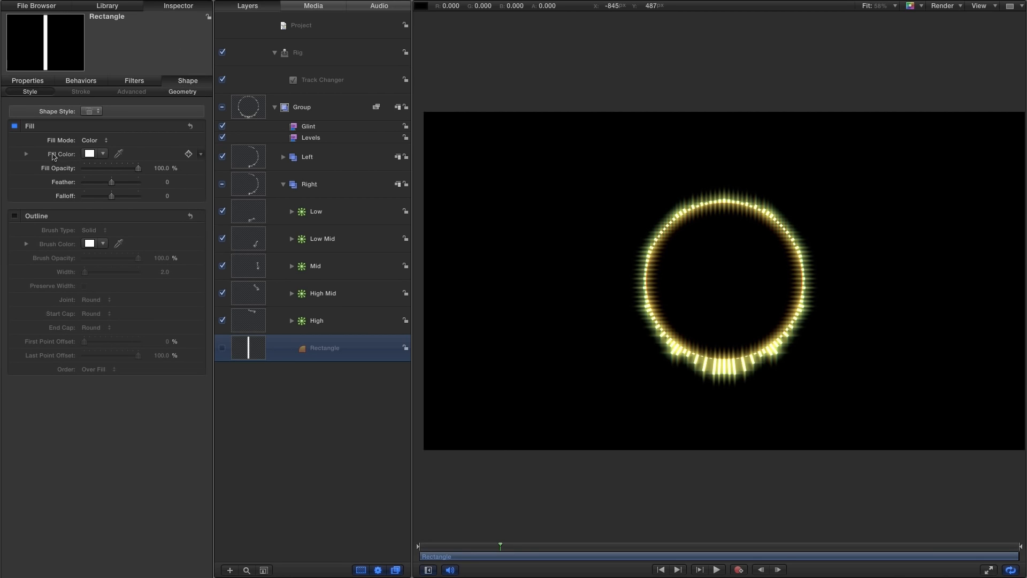
left_click(94, 140)
left_click(94, 151)
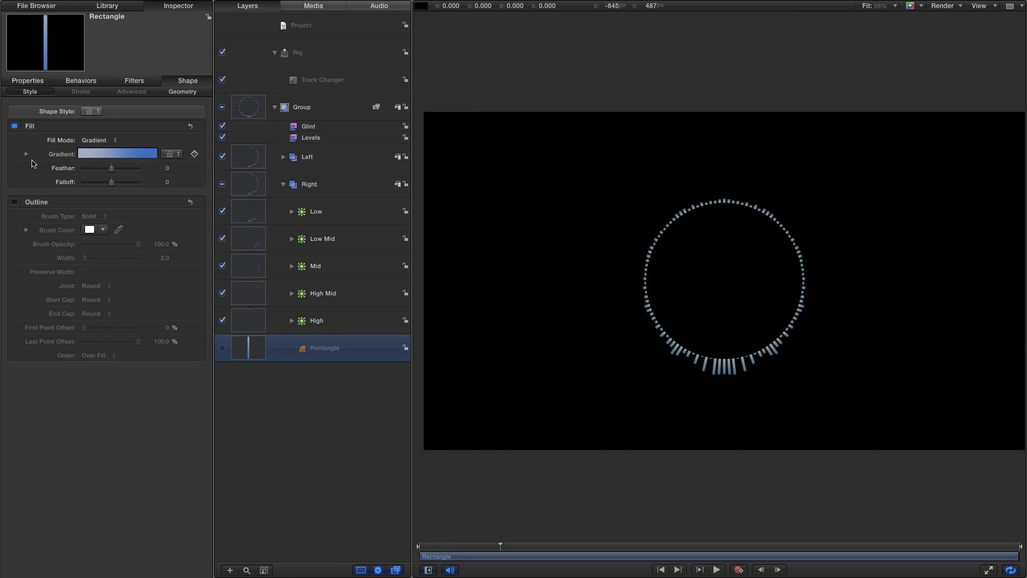
Expand the Rectangle's fill gradient and set its starting color stop to white
left_click(27, 155)
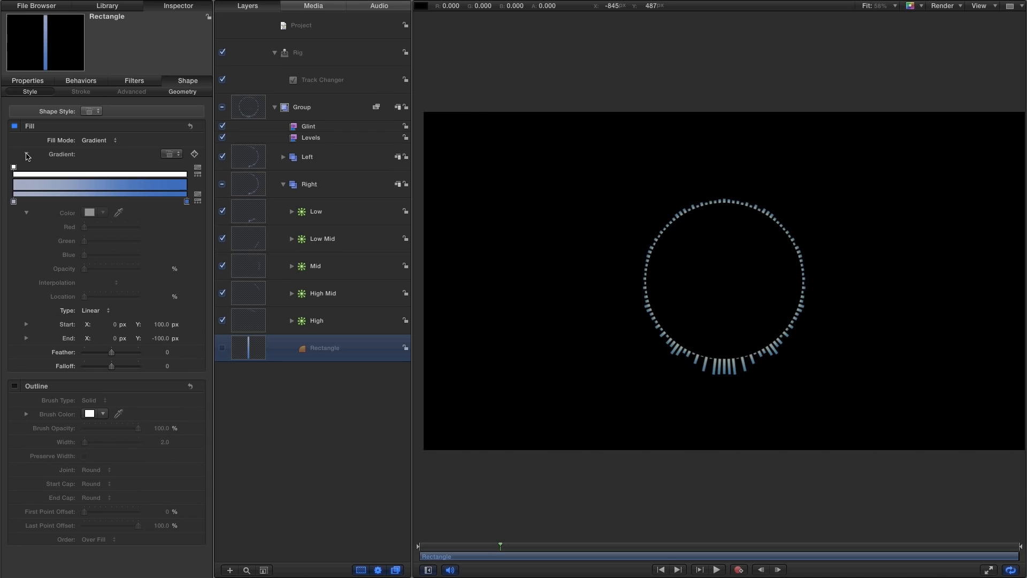
left_click(13, 202)
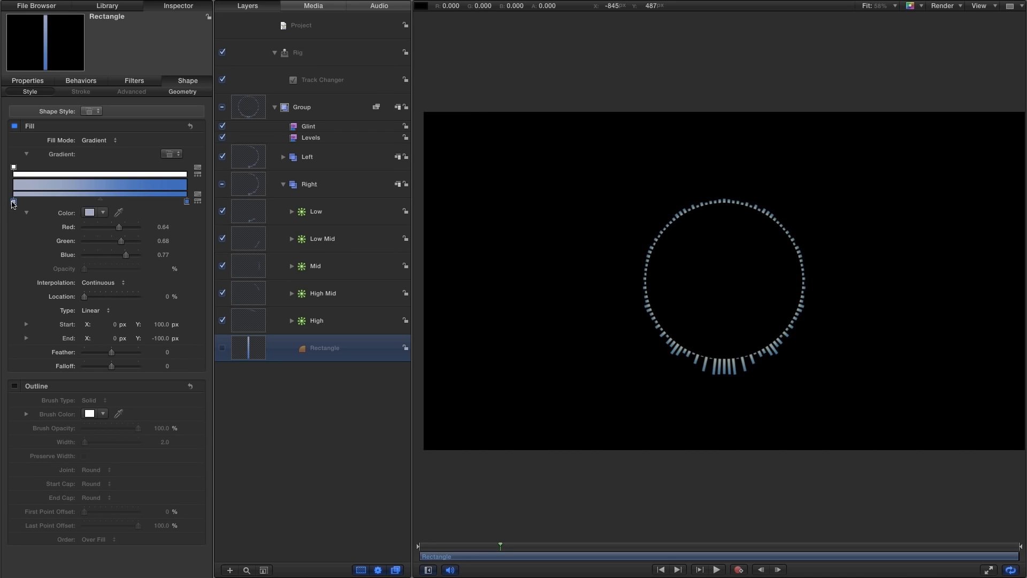
left_click(89, 212)
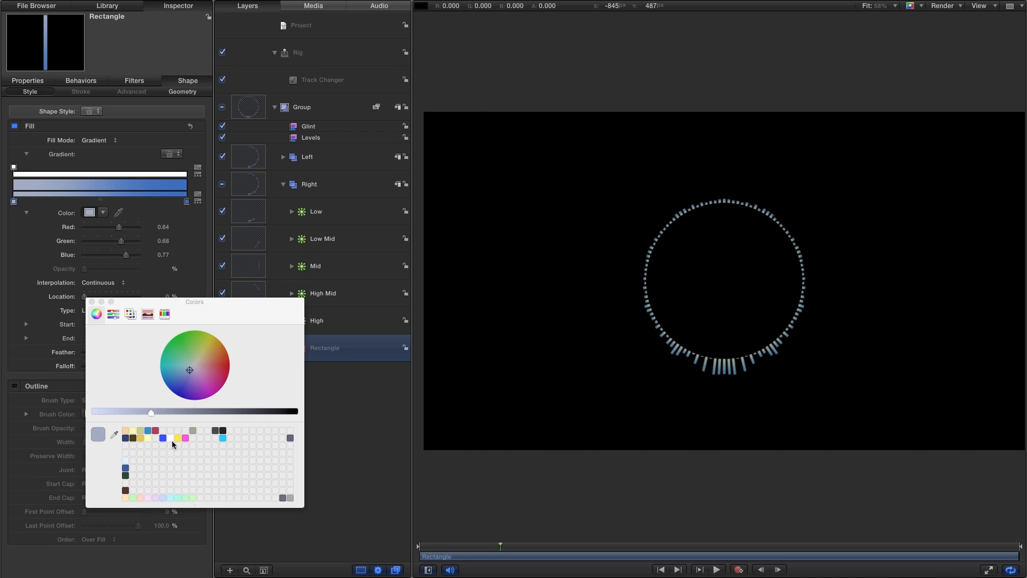
left_click(171, 439)
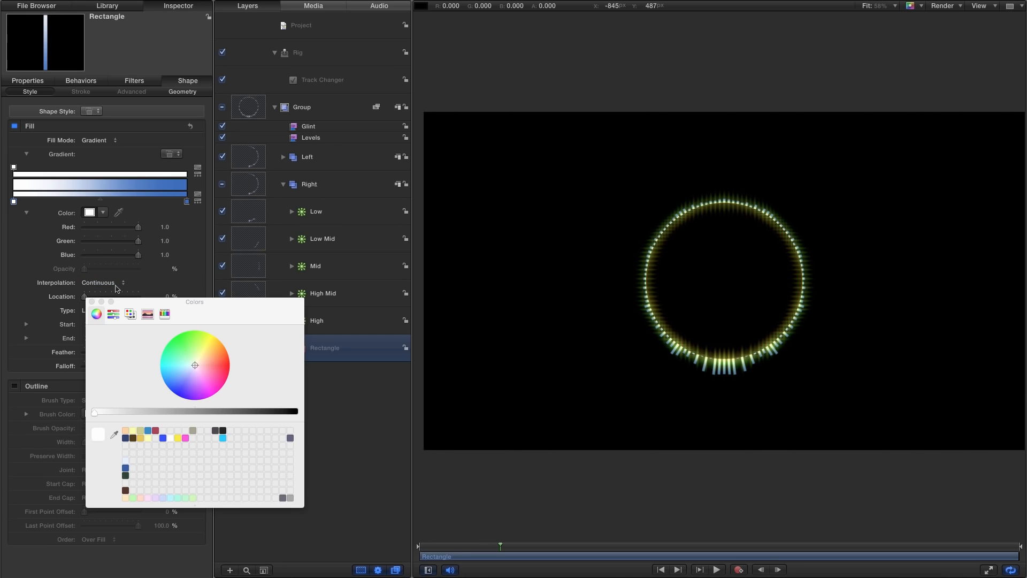
Recolor the gradient's end stop pale yellow, with about Red 0.84, Green 0.85 and Blue 0.59
left_click(185, 202)
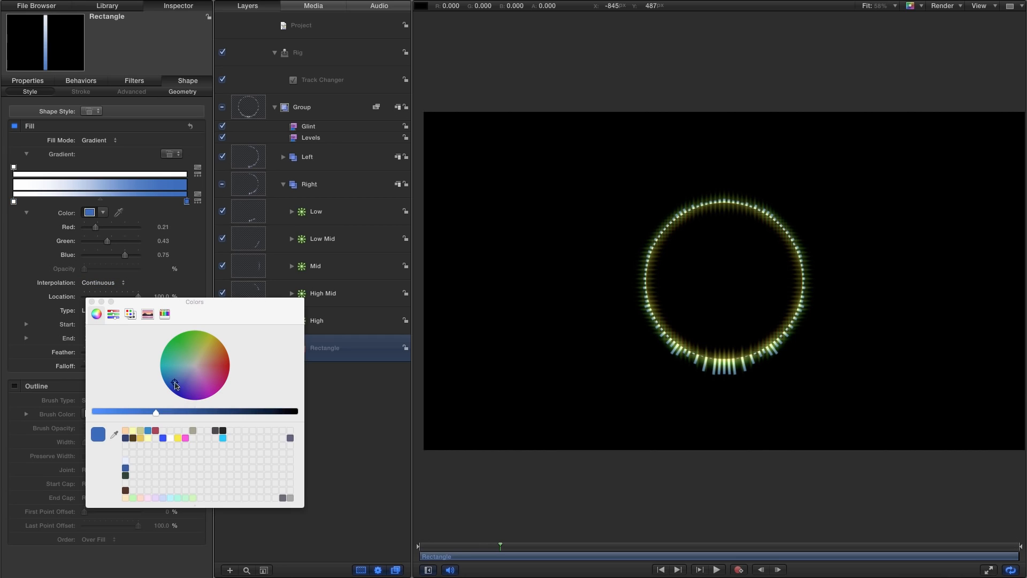
left_click_drag(177, 385, 198, 362)
left_click_drag(156, 412, 130, 412)
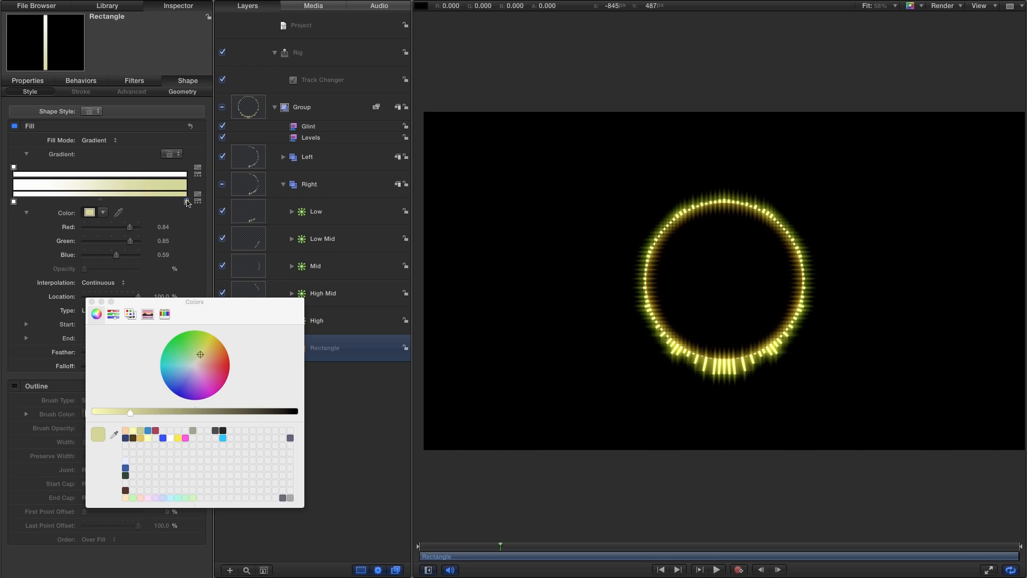
Move the pale yellow stop near the gradient's middle and flank it with white stops, the first at about 31%
left_click_drag(188, 203, 98, 208)
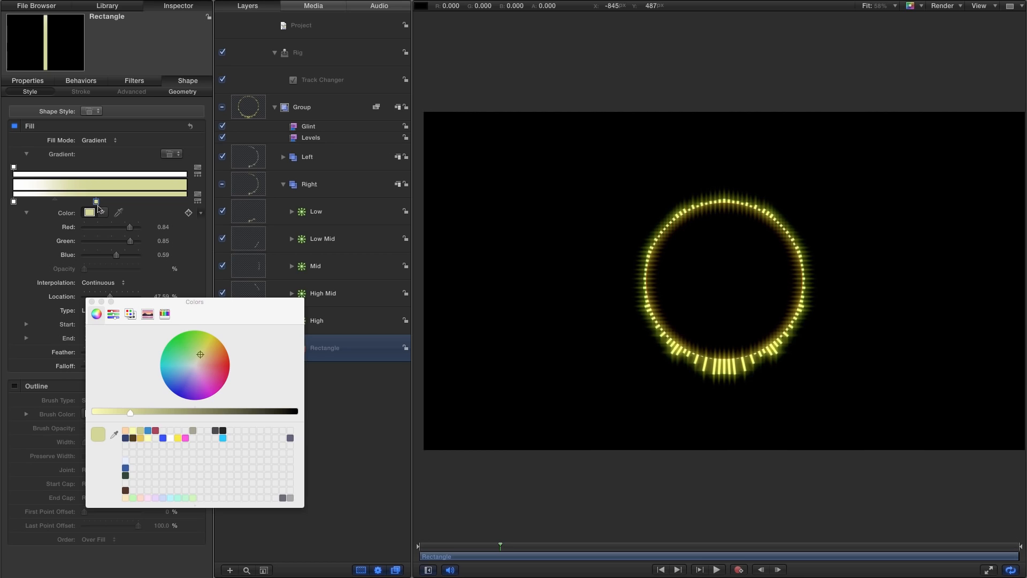
left_click(14, 202)
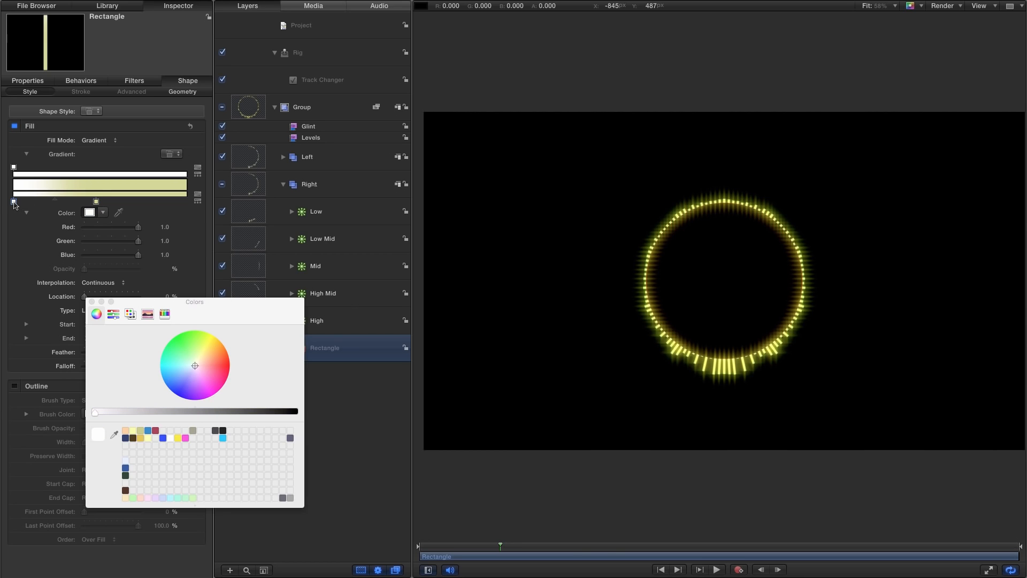
left_click_drag(14, 205, 197, 208)
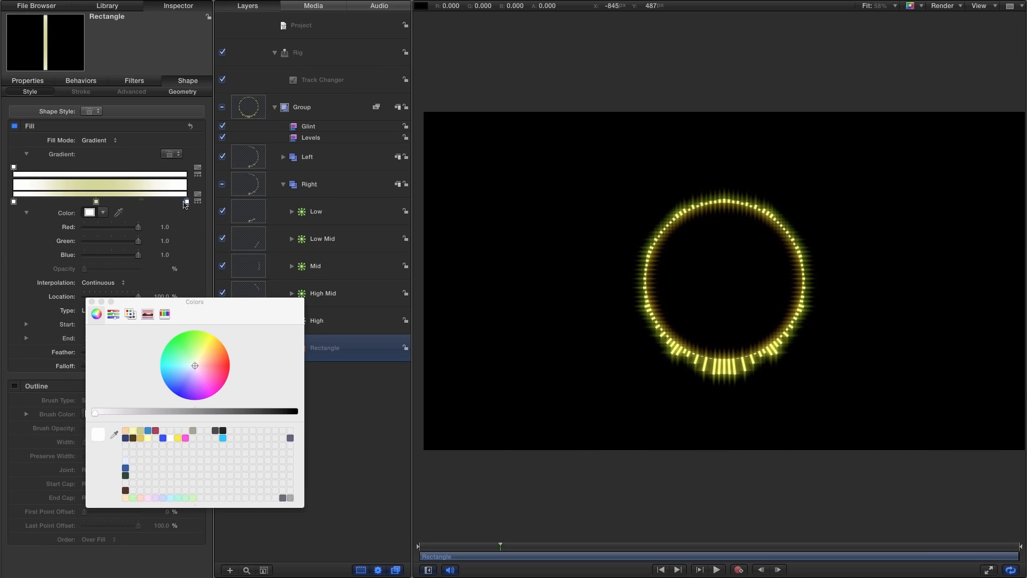
left_click_drag(186, 203, 132, 206)
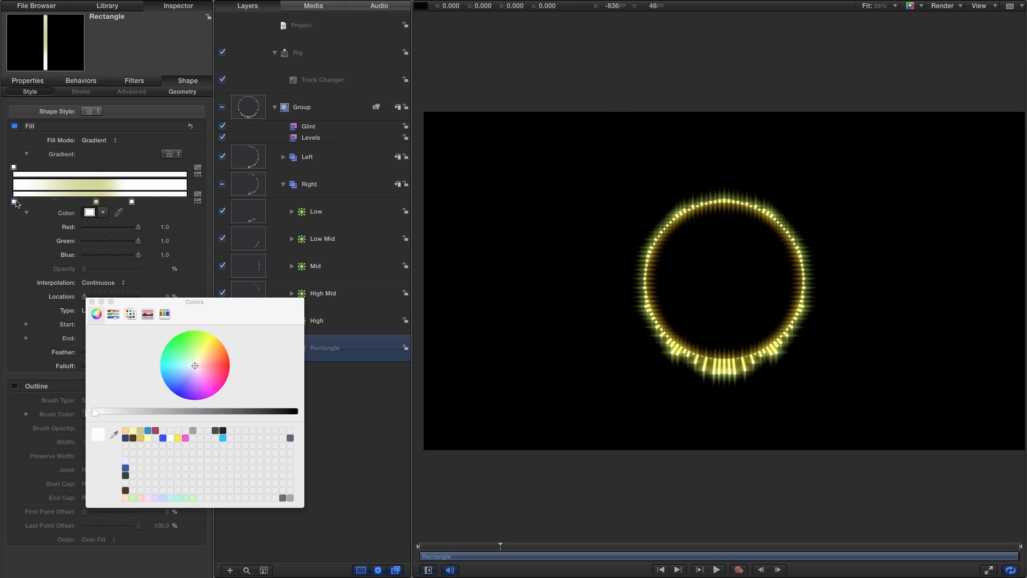
left_click_drag(16, 201, 69, 202)
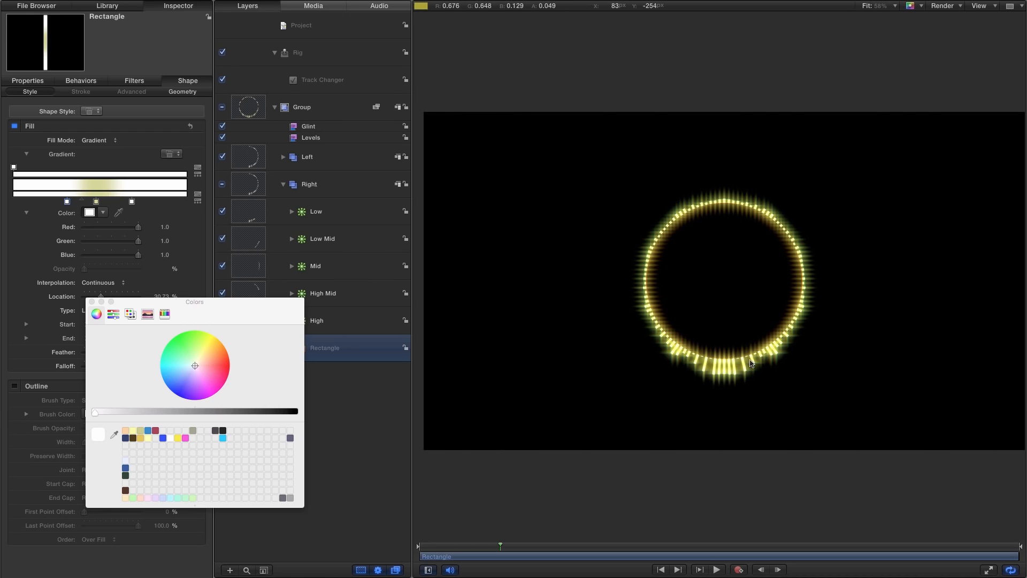
Play the project from the start to check the gradient on the bars
left_click(668, 570)
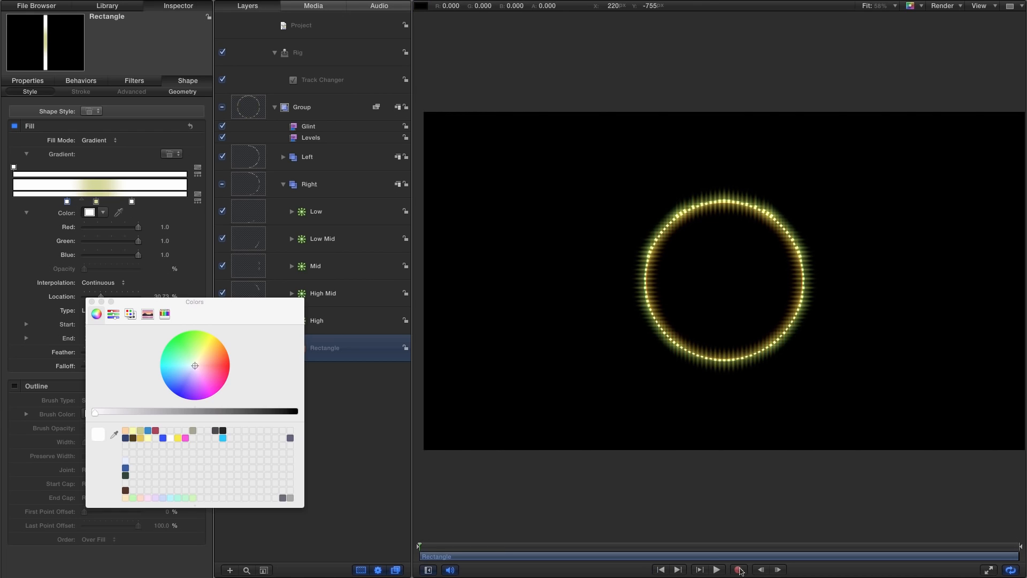
left_click(717, 571)
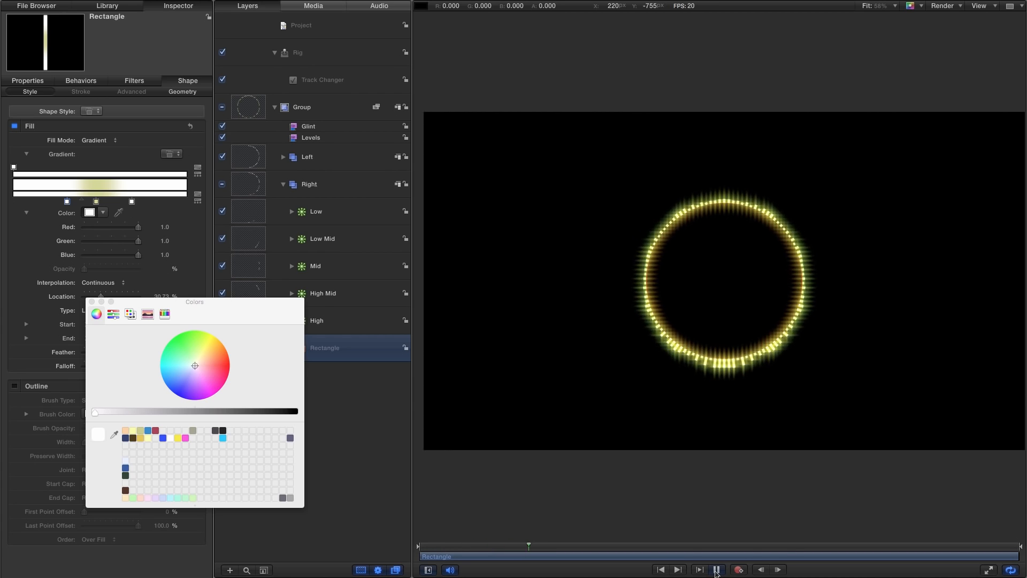
left_click(717, 571)
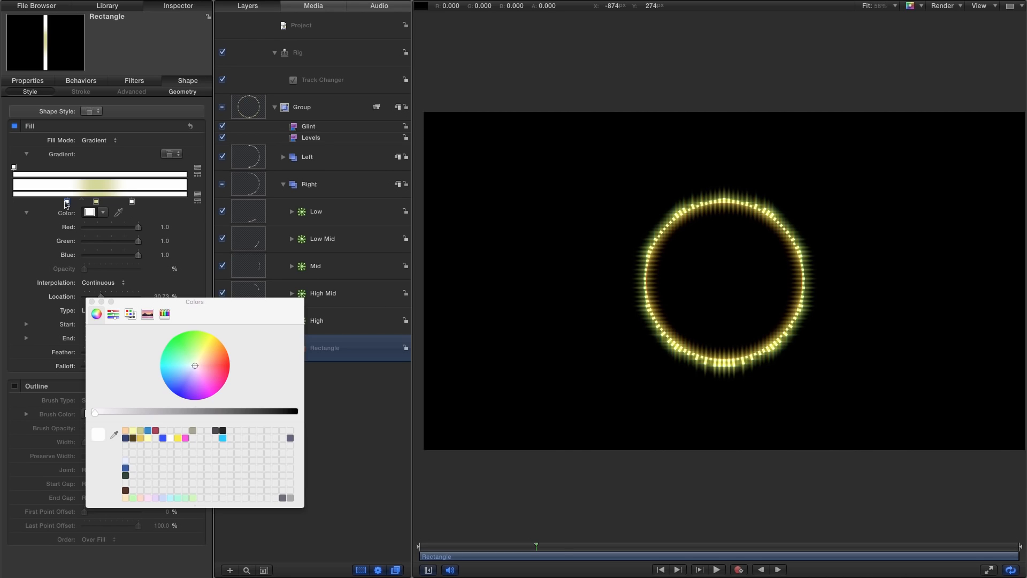
Shift the first white stop closer to the gradient's start and recolor the middle stop light grey, with Red, Green and Blue at 0.78
left_click_drag(66, 202, 43, 207)
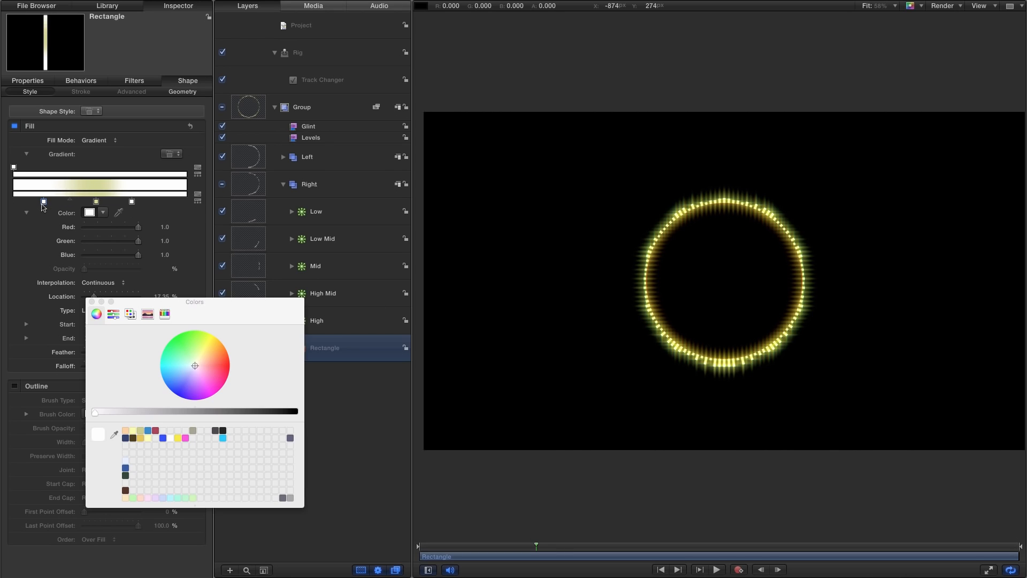
left_click_drag(43, 203, 40, 203)
left_click(95, 202)
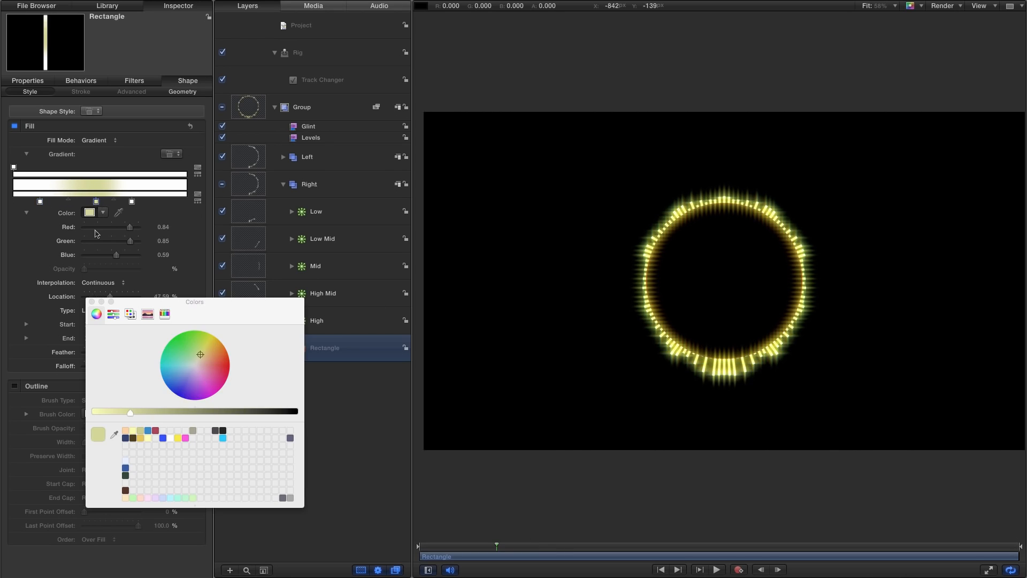
left_click(171, 438)
left_click_drag(96, 413, 151, 413)
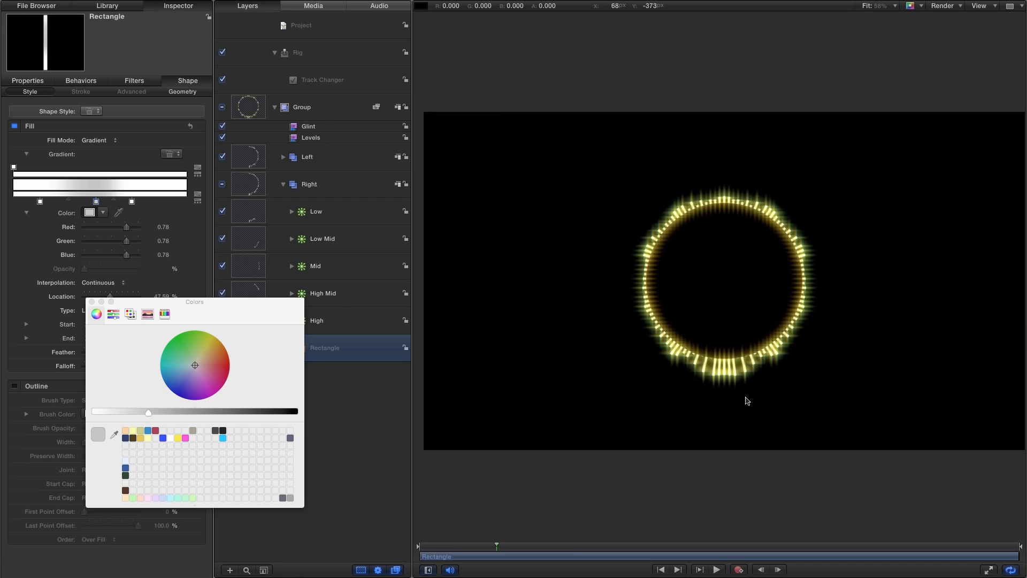
Add a Lens Flare generator to the project in a new group above the existing visualizer group
left_click(300, 31)
left_click(110, 7)
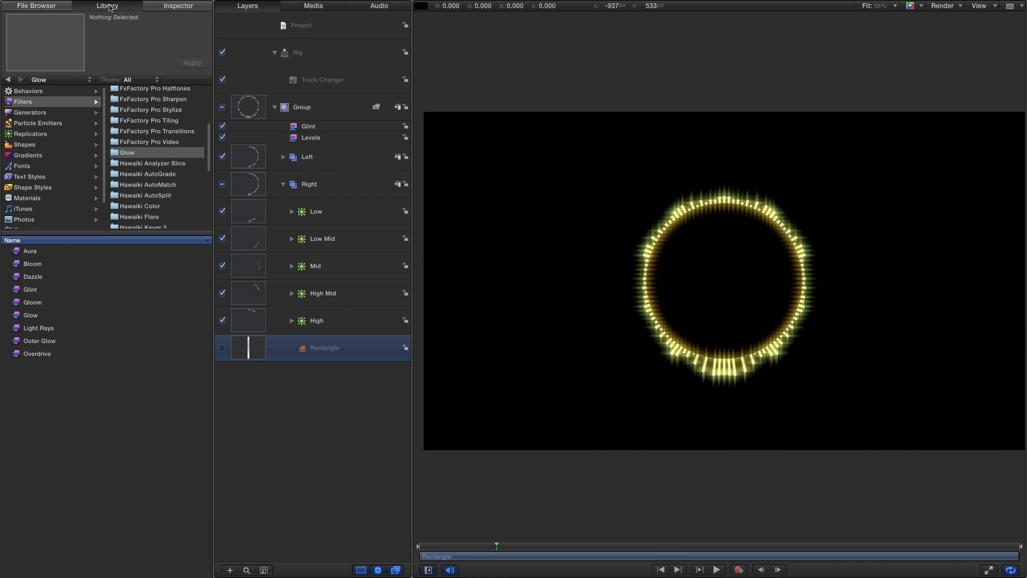
left_click(24, 114)
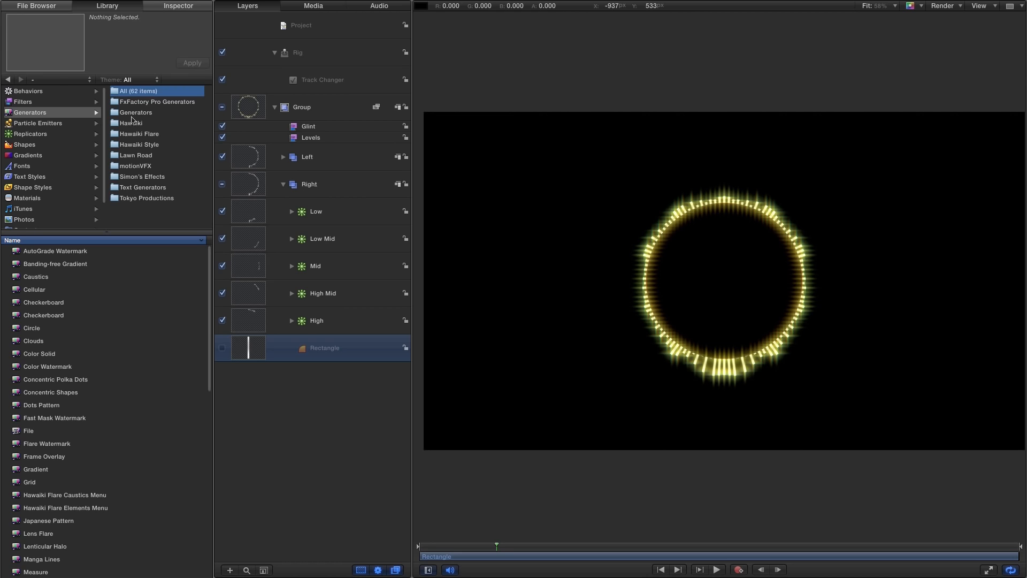
left_click(134, 112)
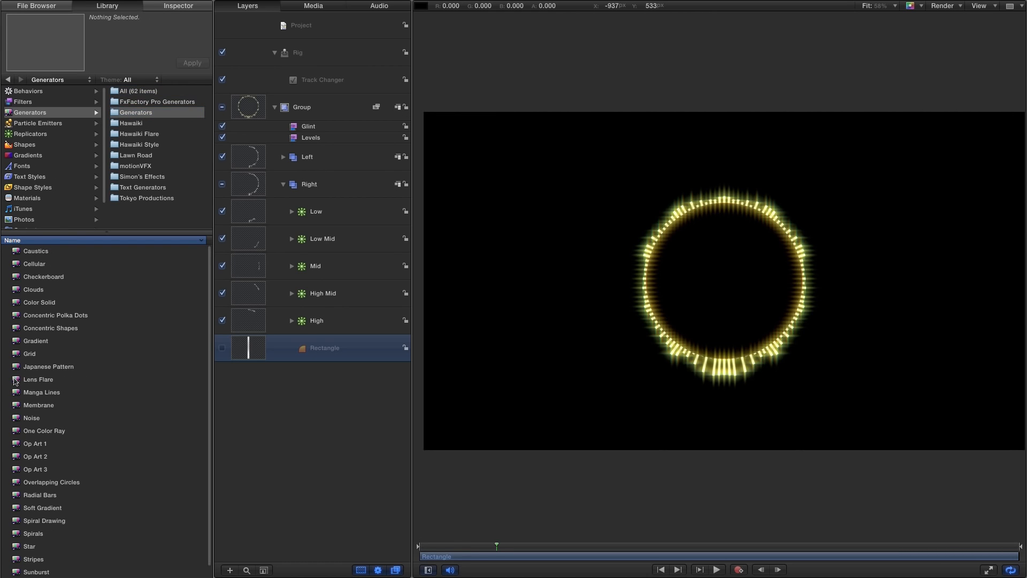
left_click_drag(18, 379, 244, 98)
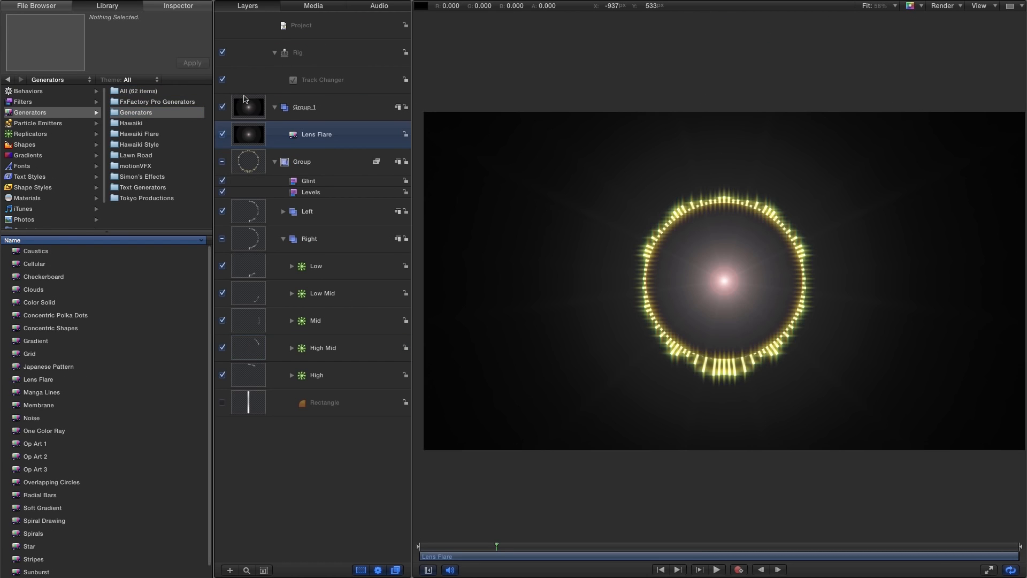
Enlarge the Lens Flare to a size of about 2570 and reduce its streak intensity to 0
left_click(181, 7)
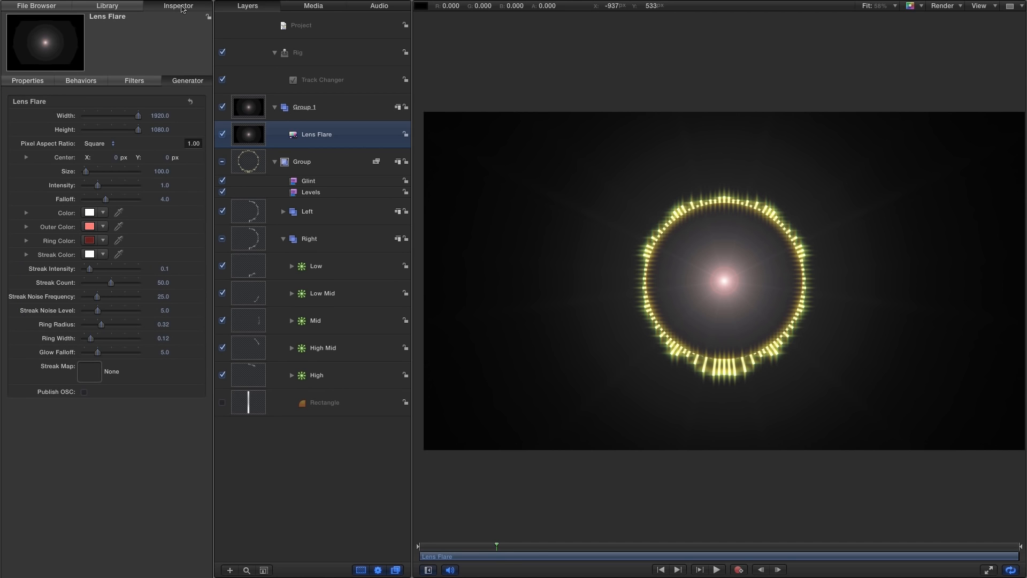
left_click_drag(87, 172, 131, 178)
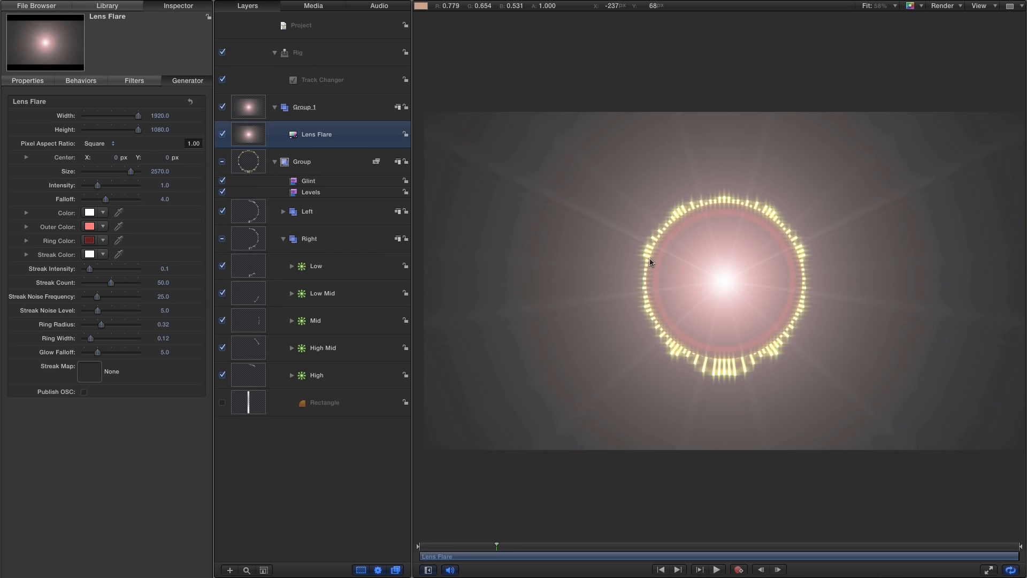
left_click_drag(89, 268, 56, 269)
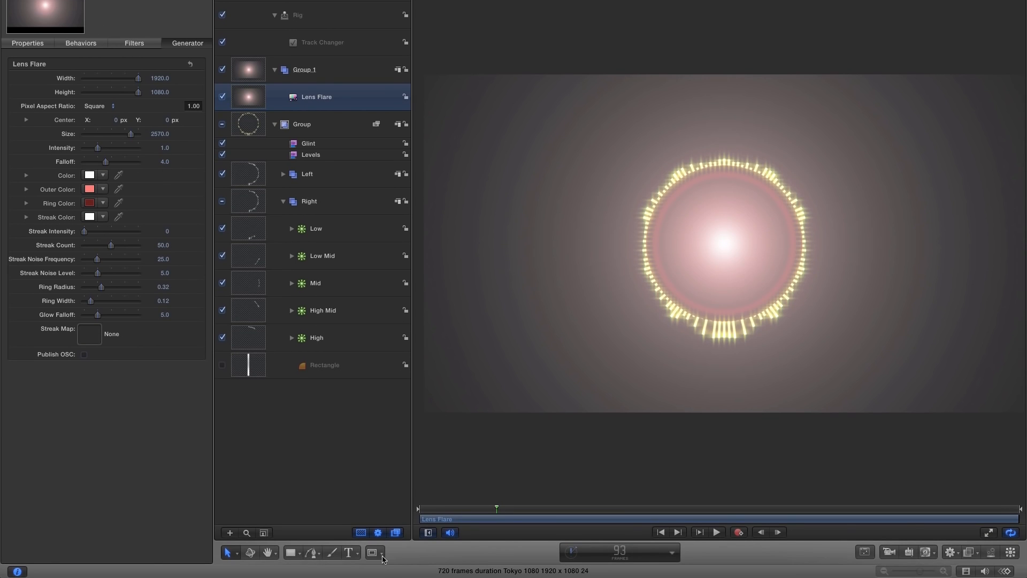
Draw a circle mask with a radius of about 258 on the Lens Flare, roughly filling the ring of bars
left_click(372, 555)
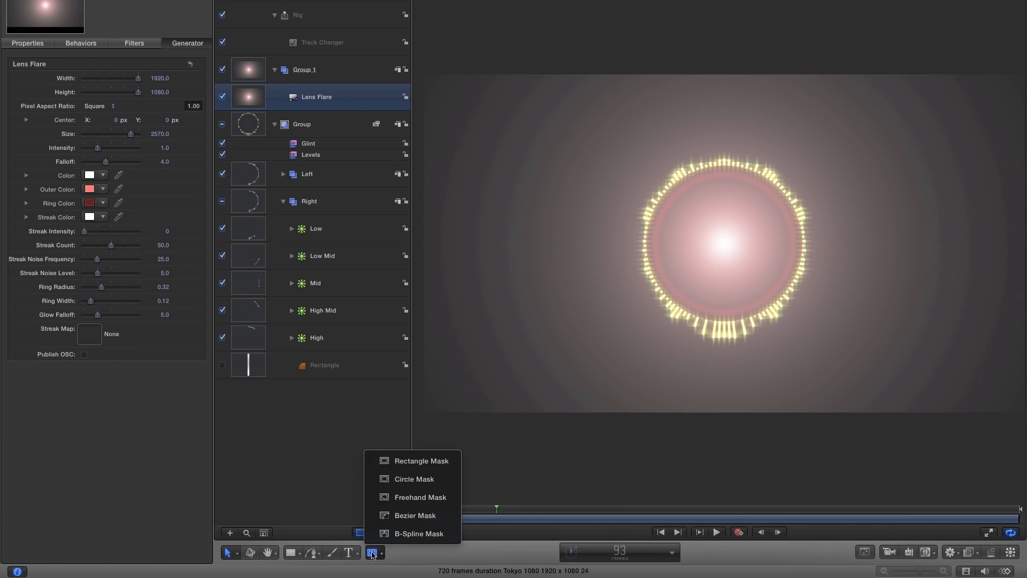
left_click(416, 478)
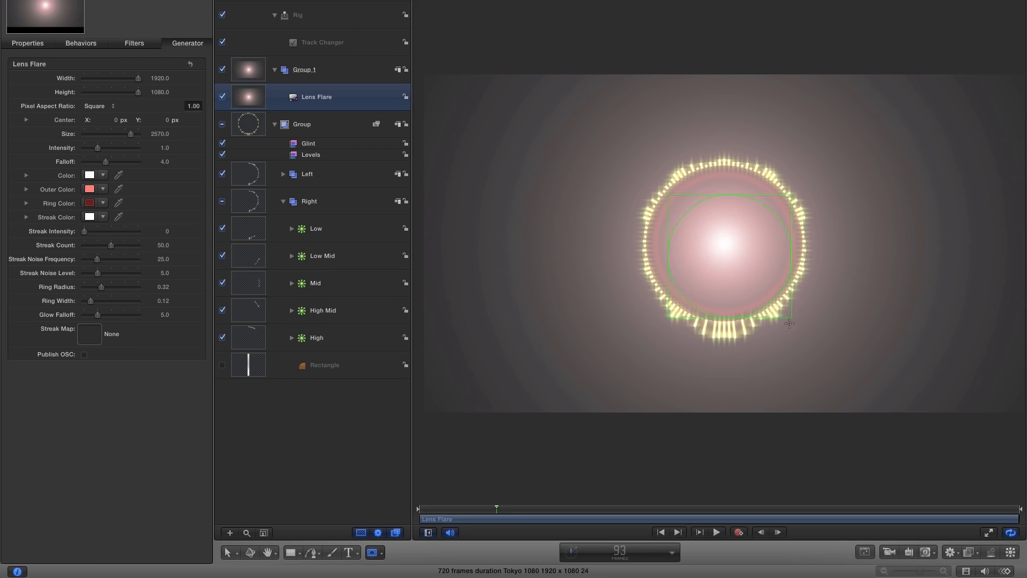
left_click_drag(645, 171, 815, 346)
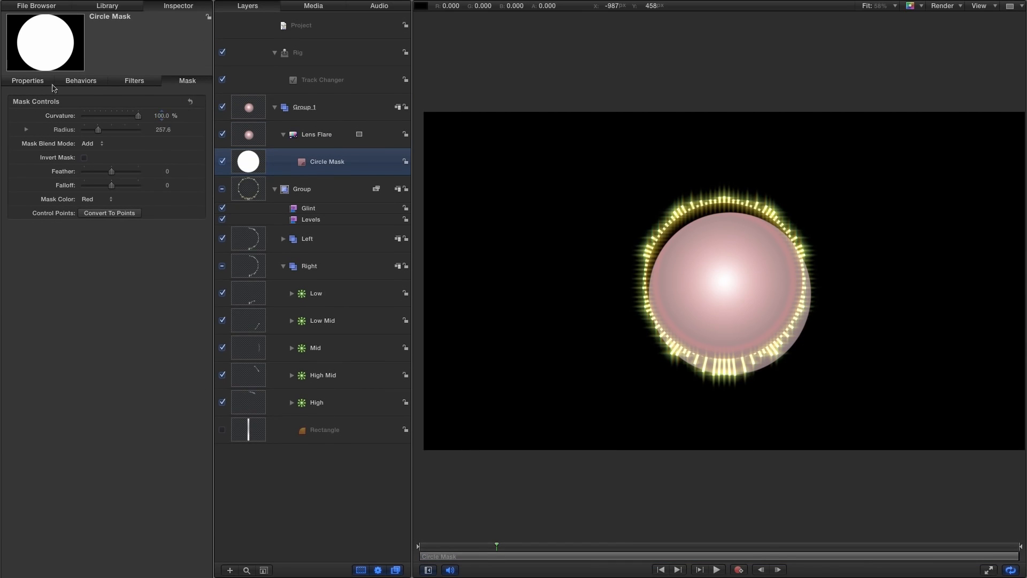
Center the circle mask by resetting its transform, and set its feather to about -76
left_click(28, 58)
left_click(190, 101)
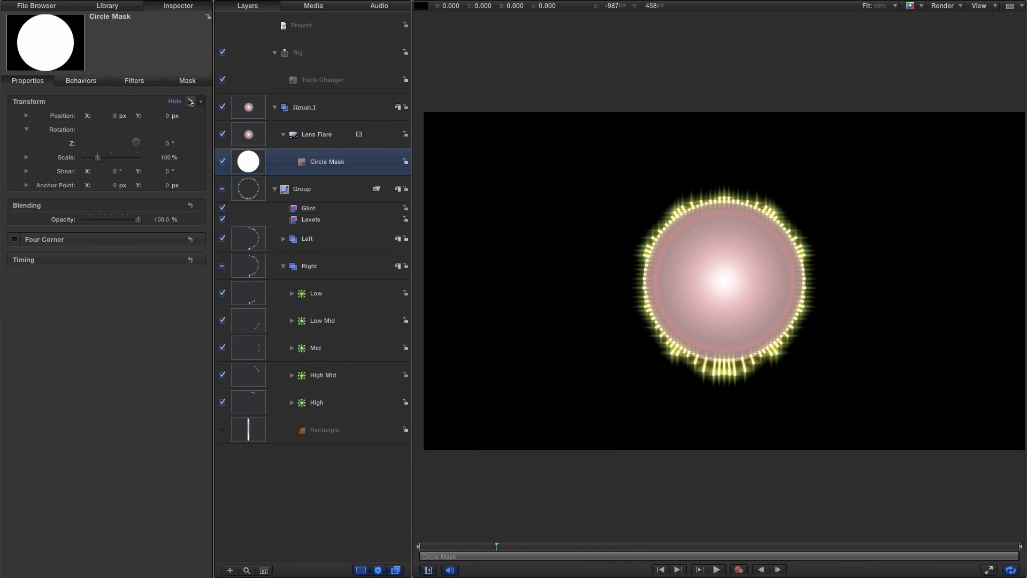
left_click(187, 81)
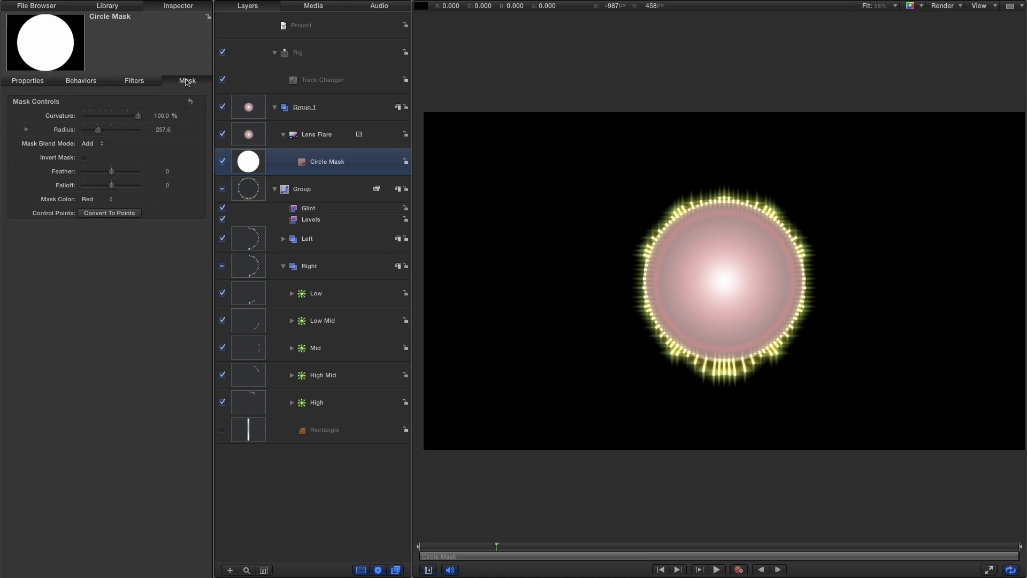
left_click_drag(169, 172, 161, 171)
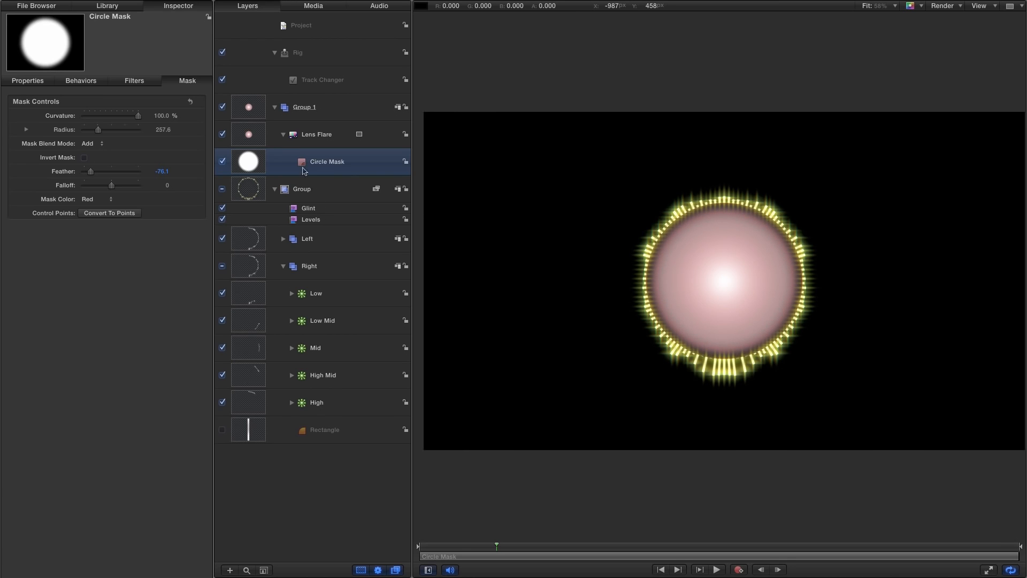
Change the Lens Flare's main color to a pale warm cream
left_click(245, 138)
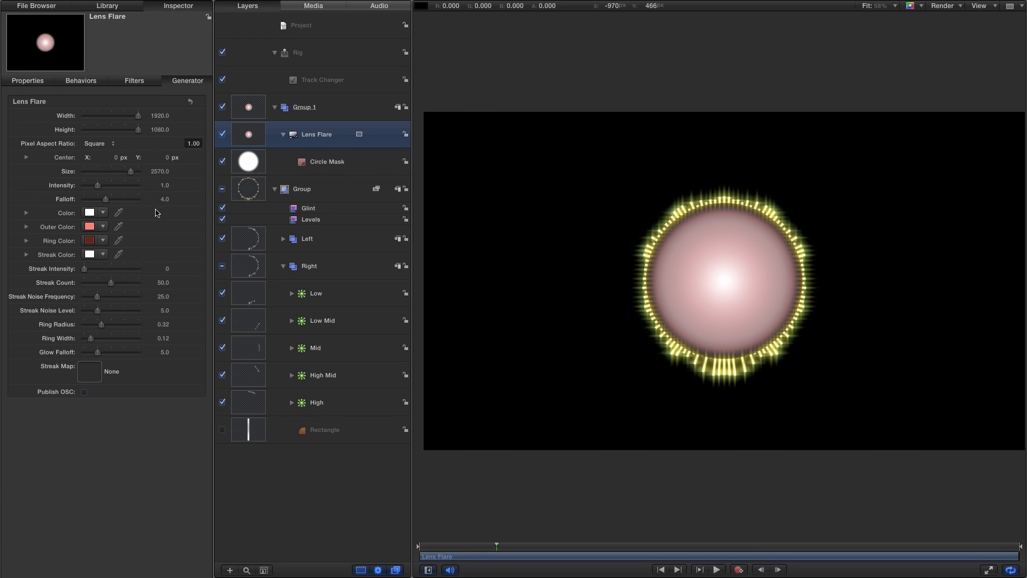
left_click(90, 213)
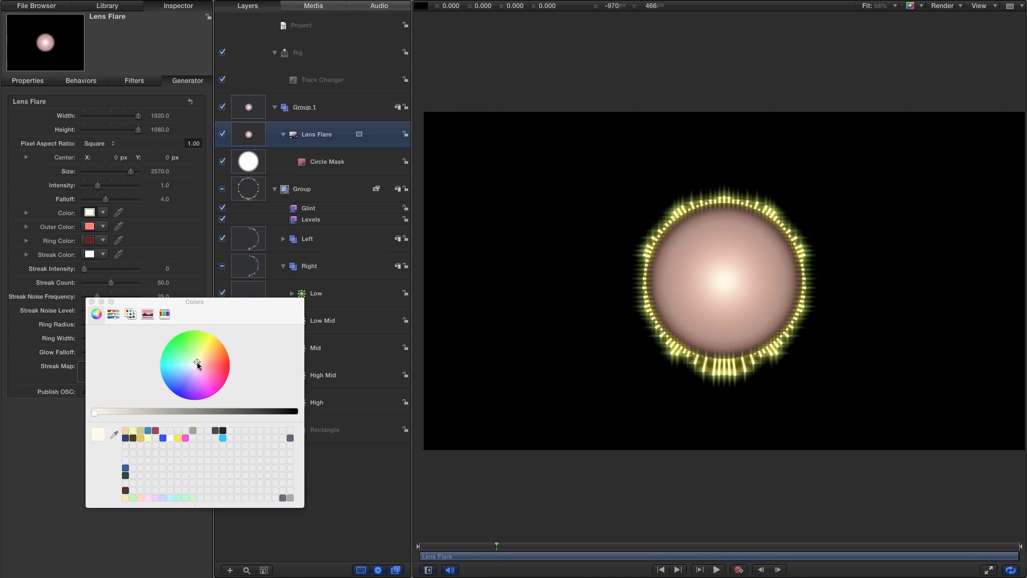
left_click(92, 301)
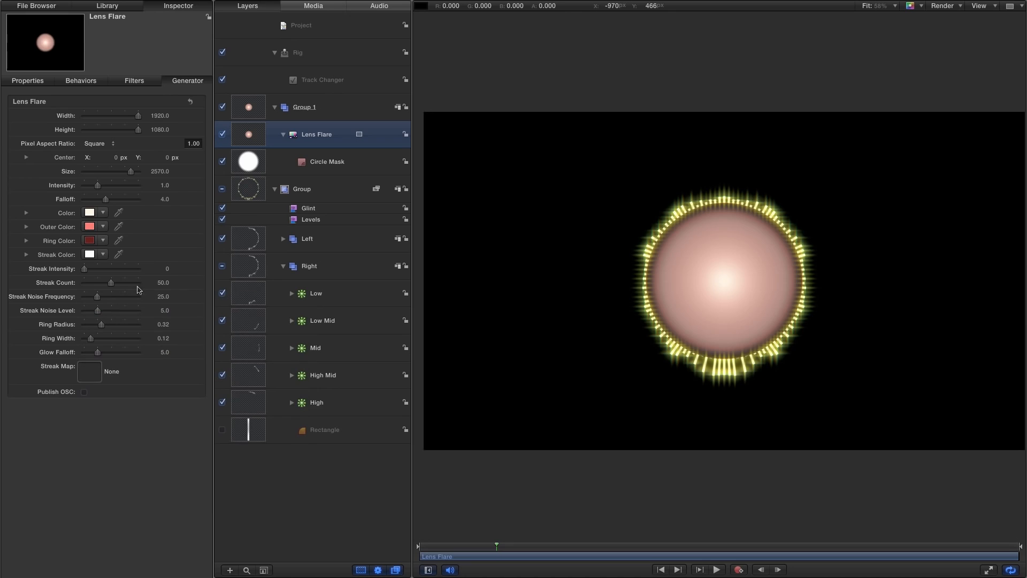
Reveal the Low replicator's cell in the Right group and add a Link parameter behavior to the Lens Flare's Intensity
left_click(48, 186)
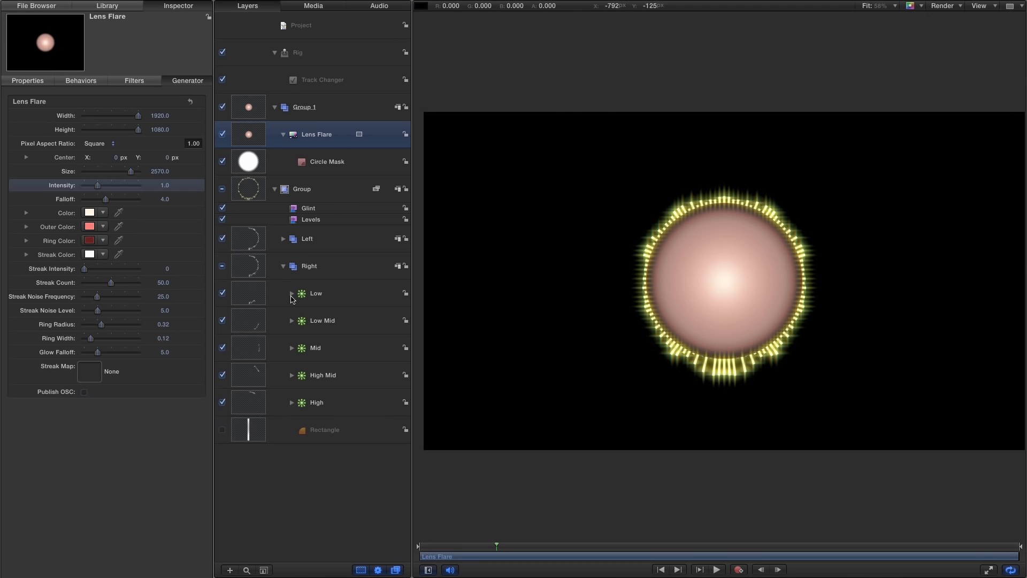
left_click(292, 293)
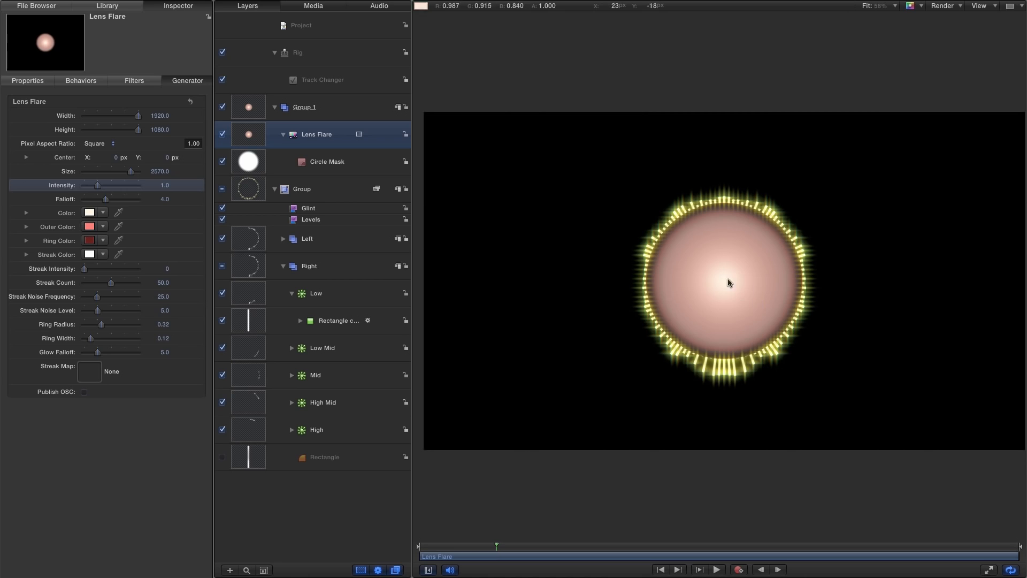
right_click(49, 186)
mouse_move(102, 280)
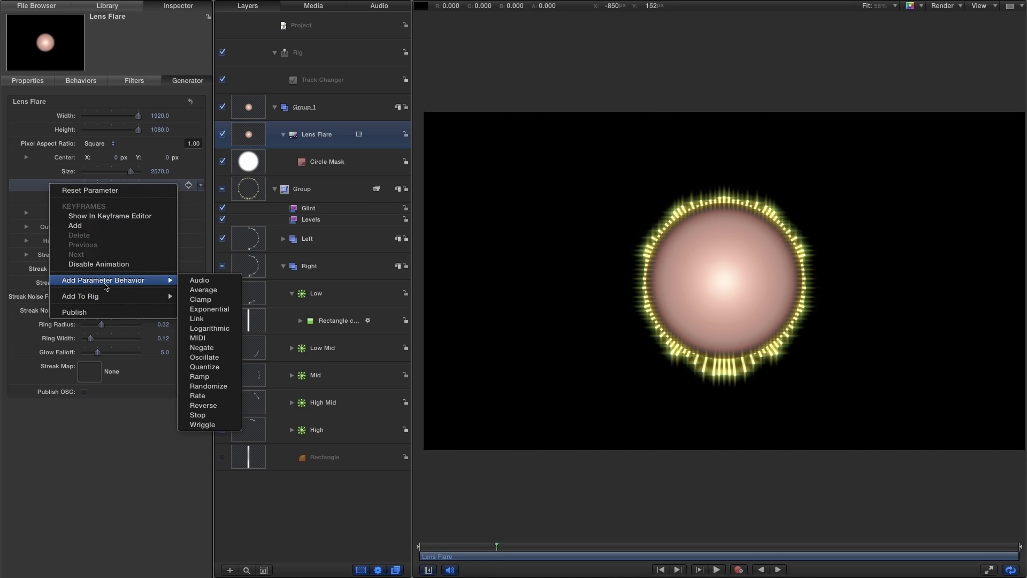
left_click(224, 319)
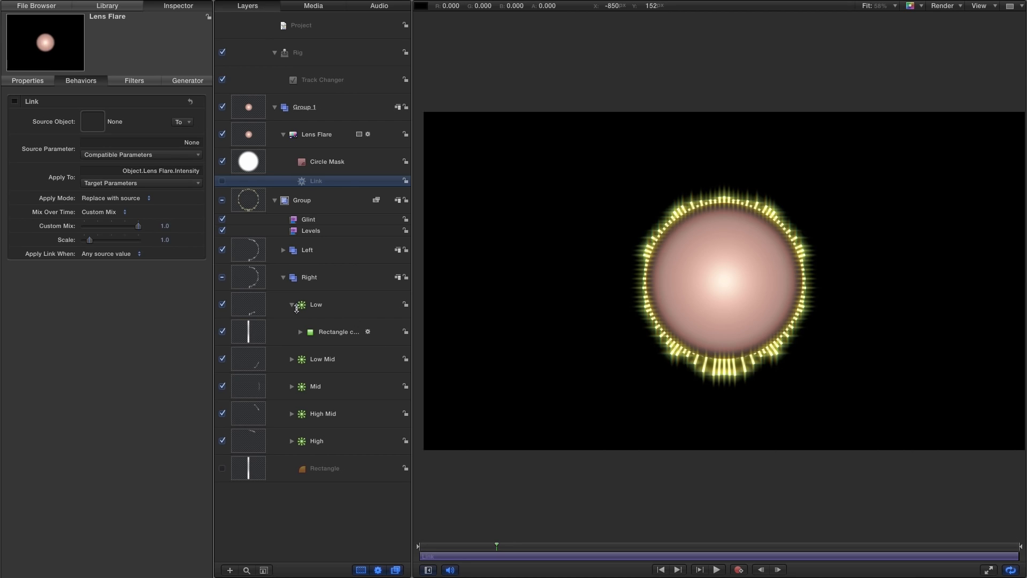
Link the flare's Intensity to the Y scale of the Low replicator's rectangle cell, and play the project to check it
left_click_drag(253, 331, 89, 121)
left_click(115, 155)
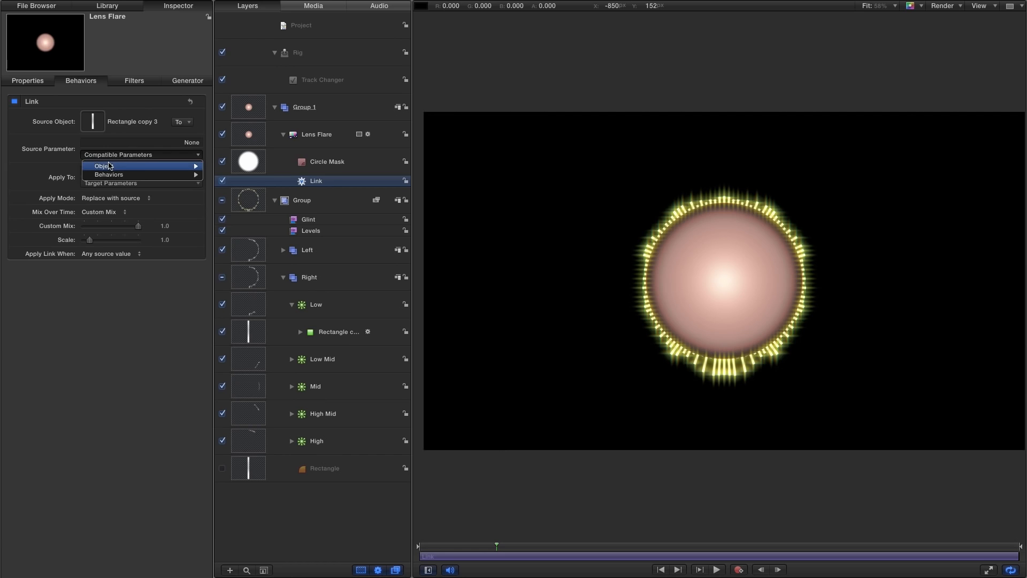
mouse_move(109, 167)
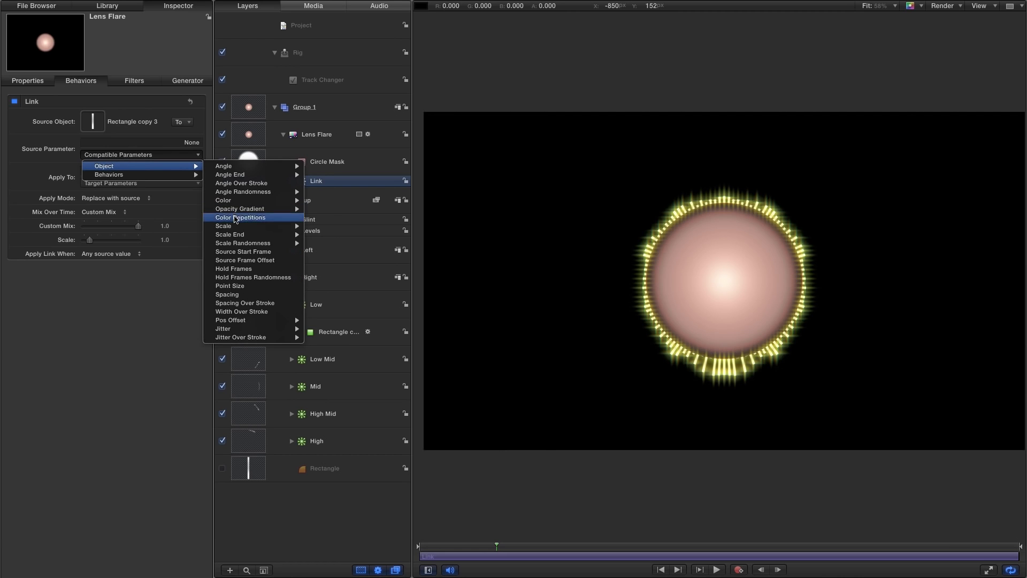
mouse_move(236, 227)
left_click(319, 239)
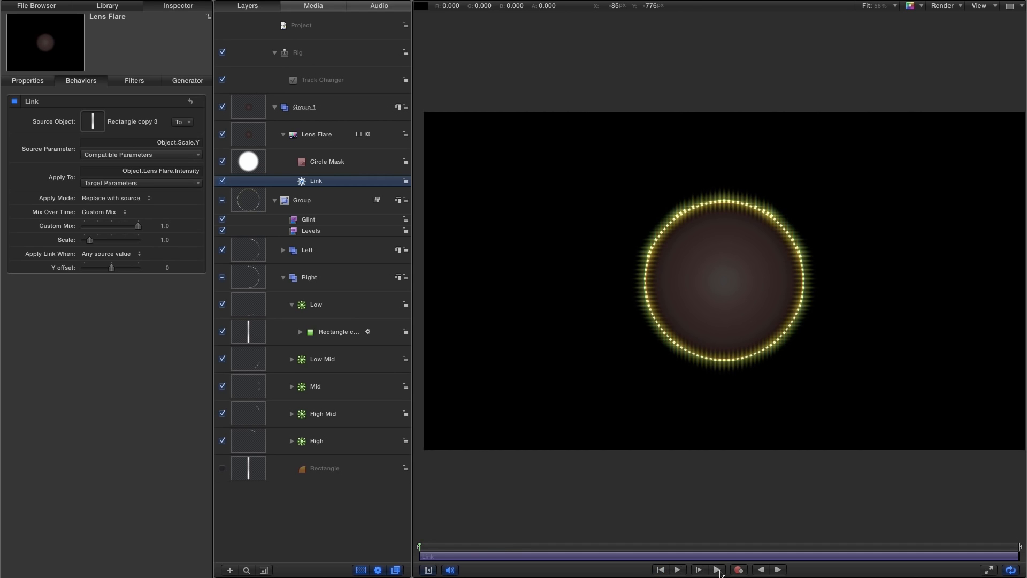
left_click(718, 569)
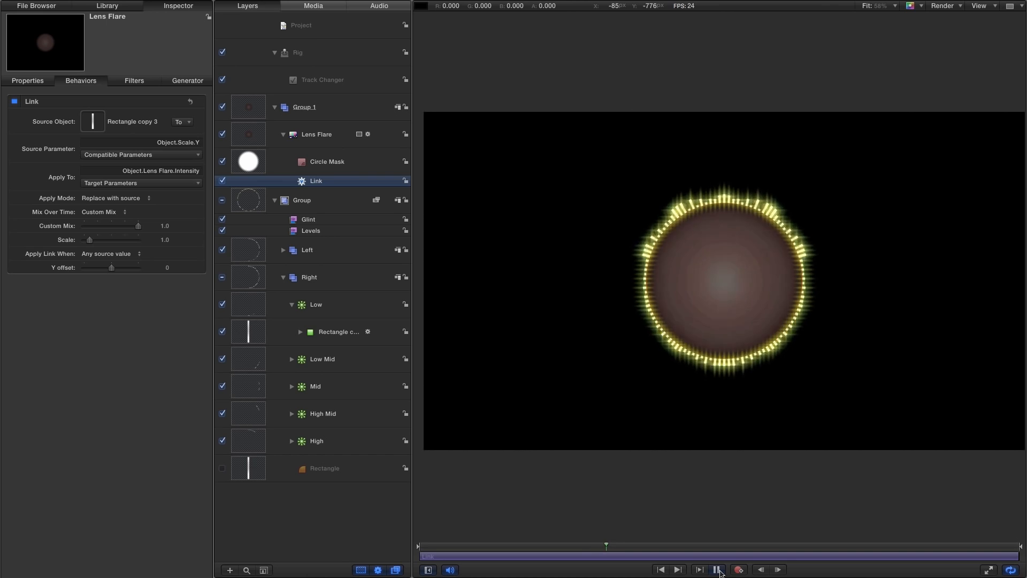
left_click(717, 570)
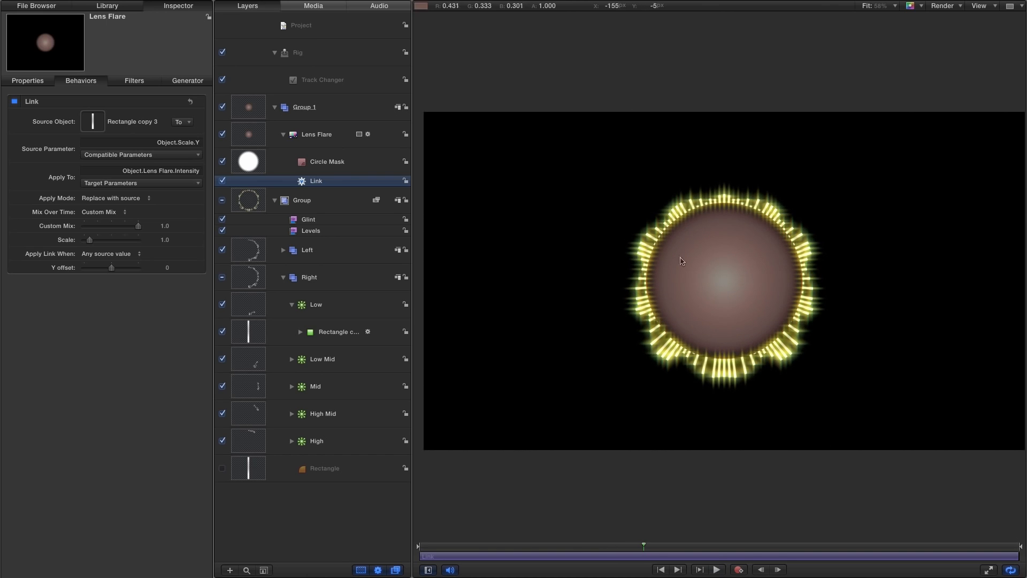
Strengthen the flare's response by setting the Link behavior's Scale to 4
left_click(166, 240)
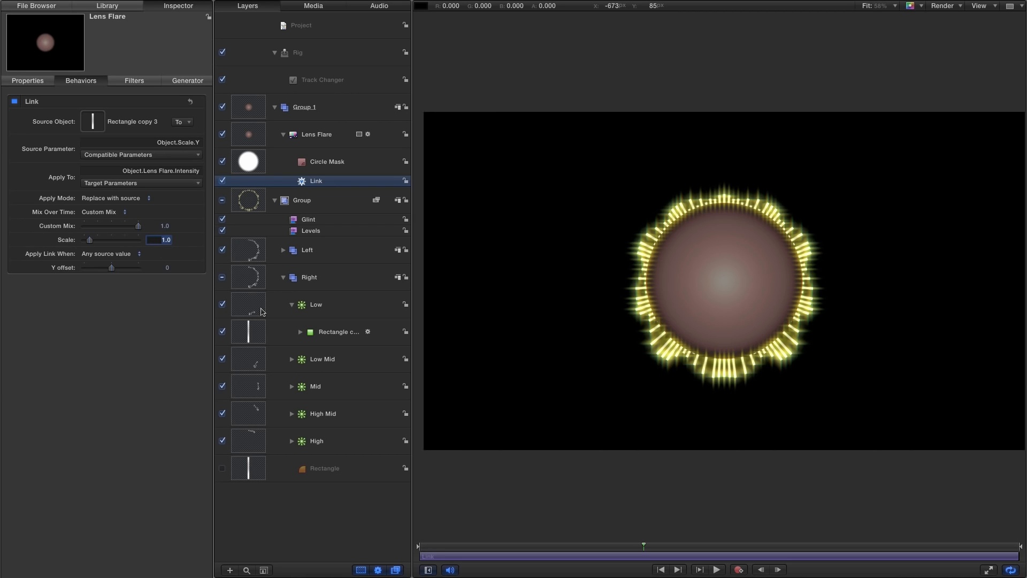
type("3")
key("Return")
type("4")
key("Return")
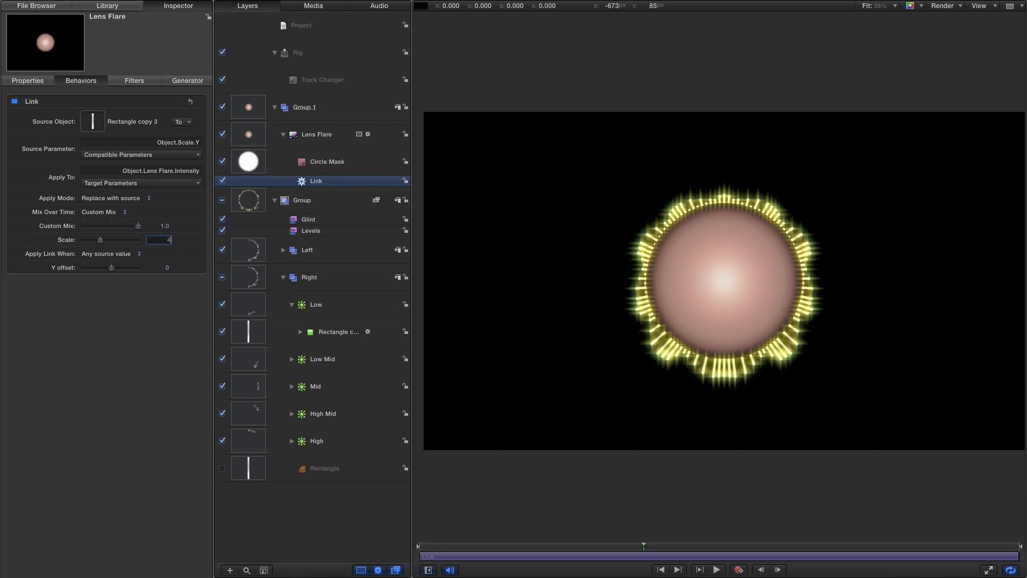
Play the project from the start to check how the flare pulses with the audio
left_click(660, 569)
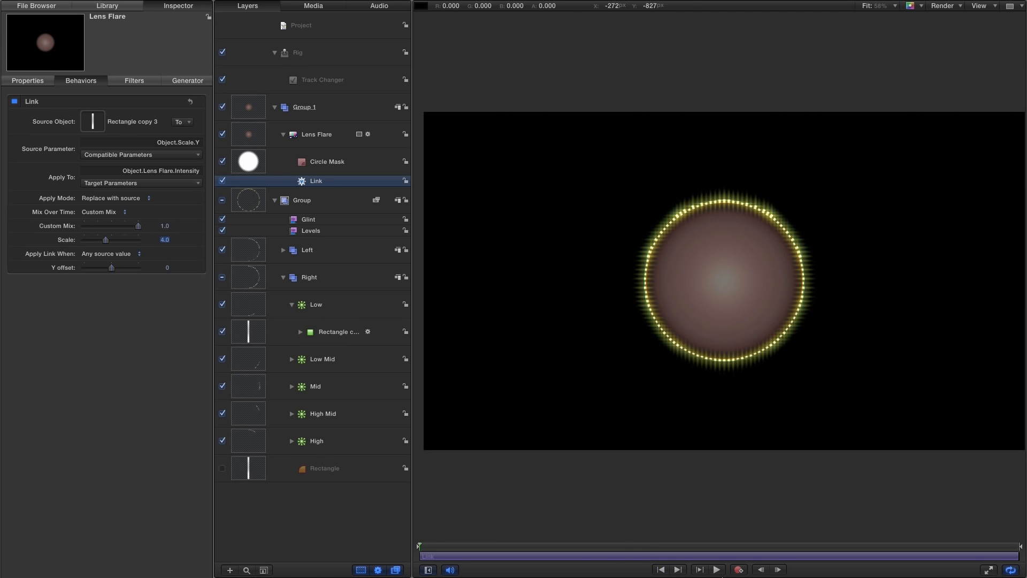
left_click(717, 569)
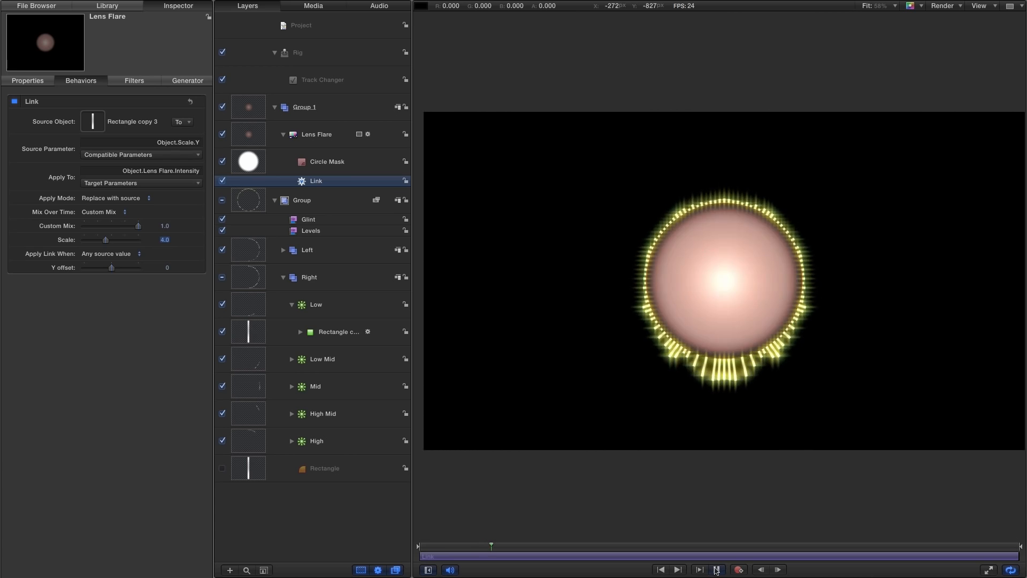
left_click(716, 569)
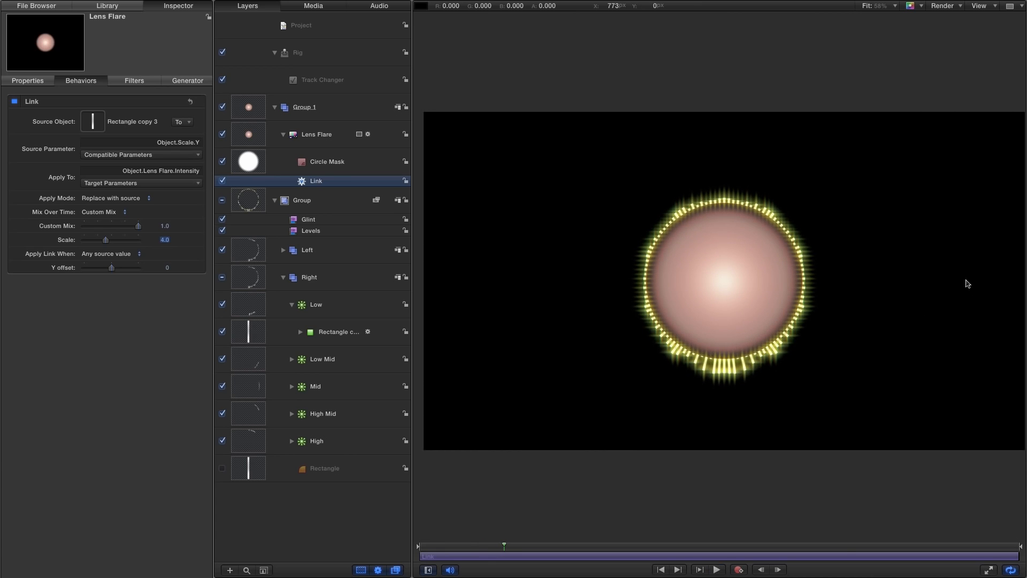
Collapse both top-level groups and rename the group holding the circular bars as Visualizer
left_click(274, 107)
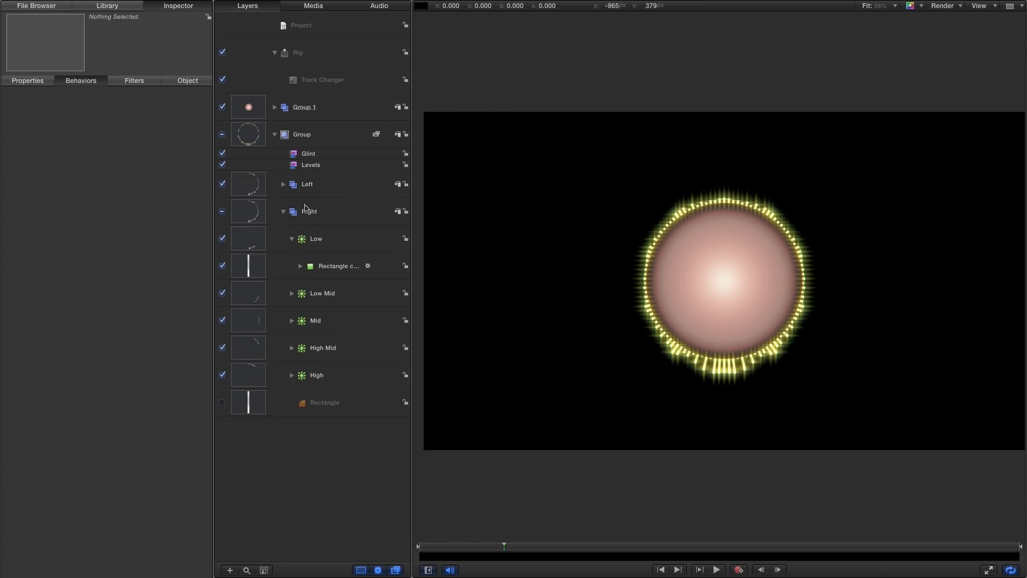
left_click(273, 135)
left_click(301, 134)
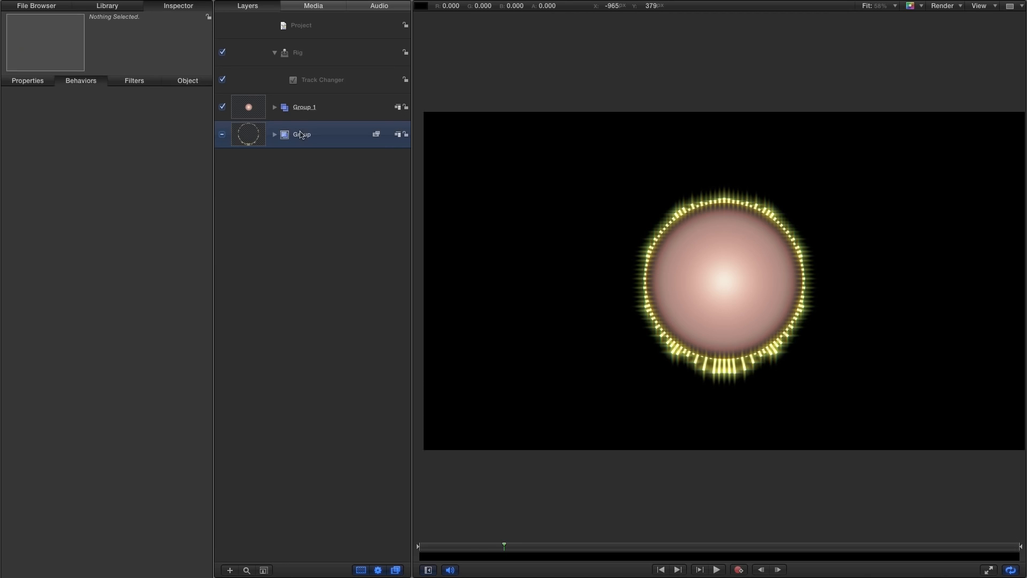
left_click(325, 136)
type("Visualizer")
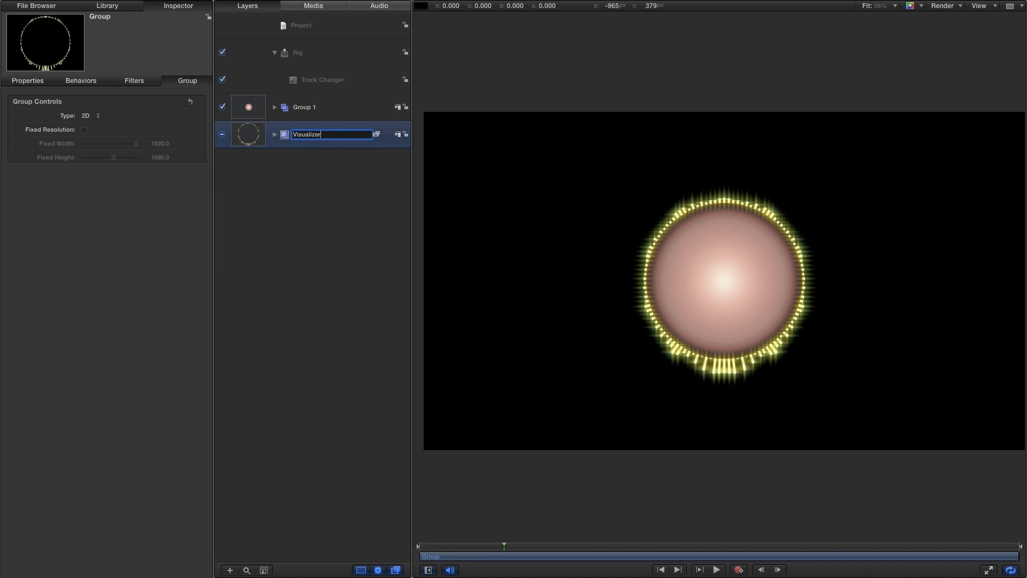
key("Return")
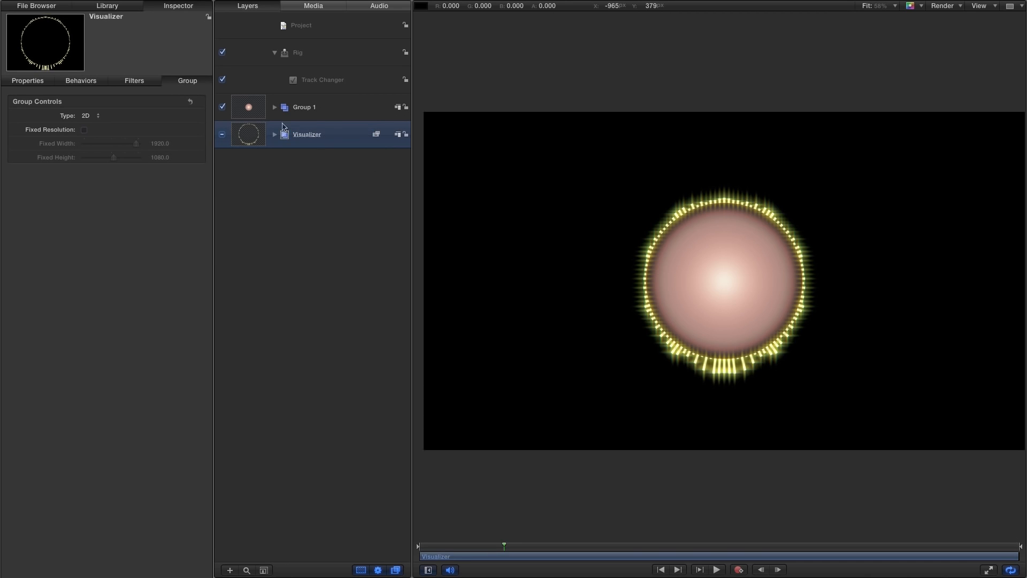
Make a clone layer of the Visualizer group, scaled to 250% with its opacity at 1%
right_click(248, 129)
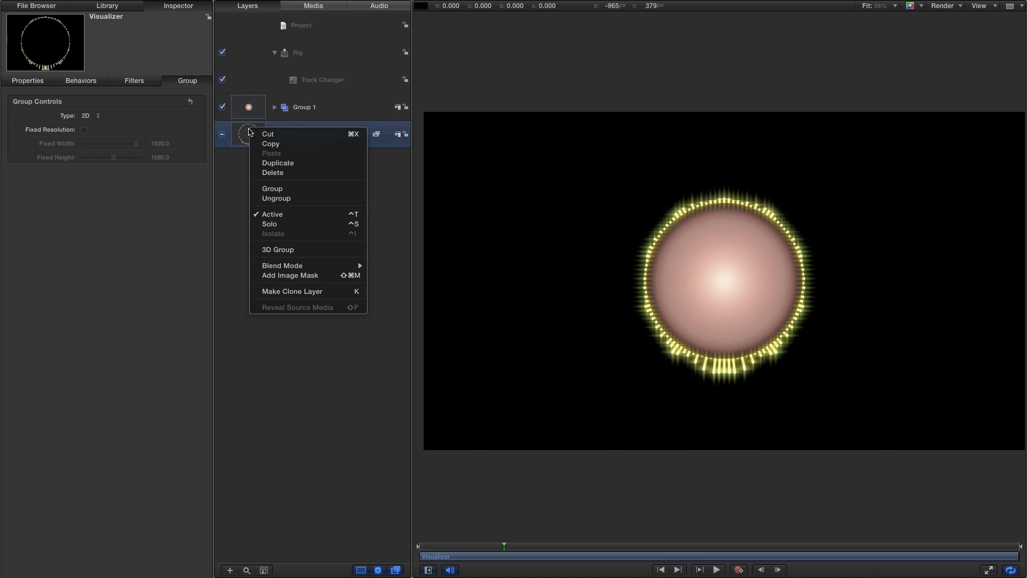
left_click(293, 292)
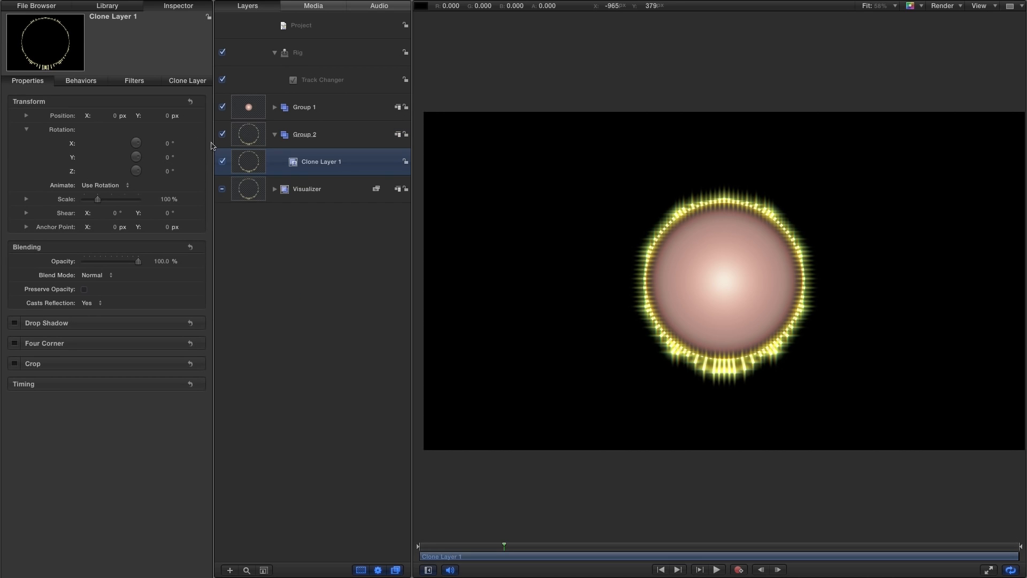
left_click(167, 201)
type("250")
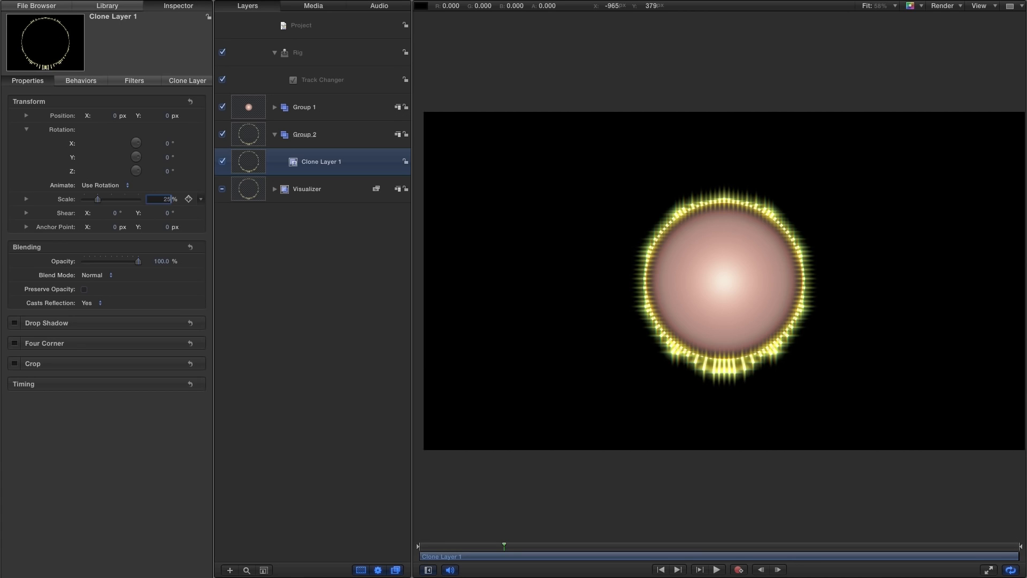
key("Return")
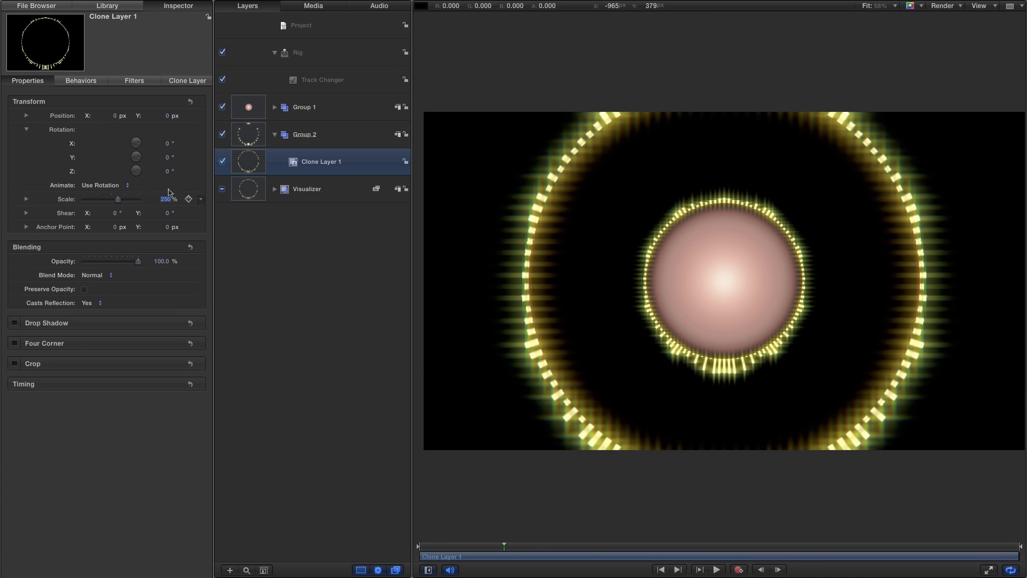
left_click(162, 262)
type("1")
key("Return")
Apply a Zoom Blur filter to the clone layer and set its Amount to 14
left_click(108, 6)
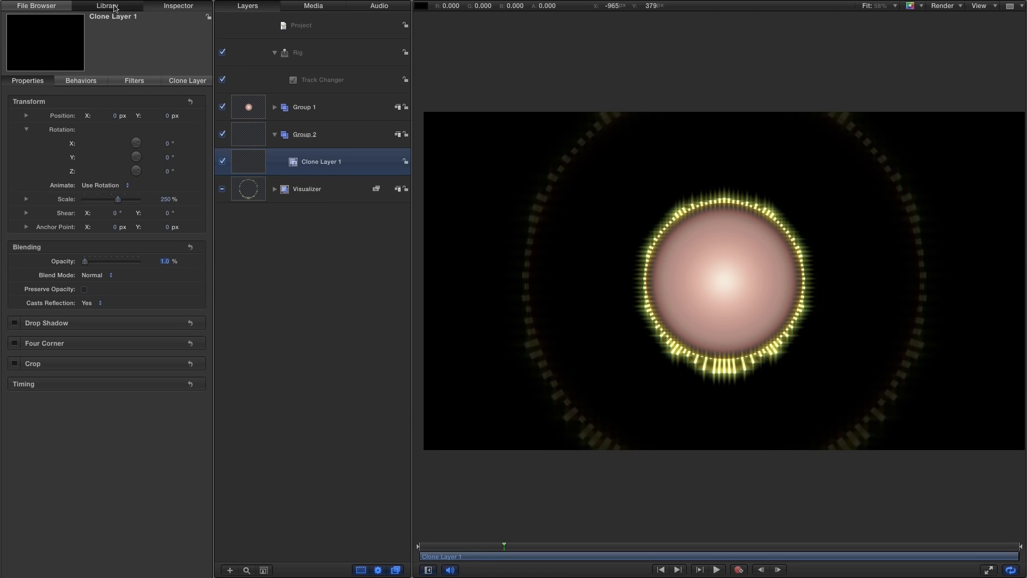
left_click(23, 101)
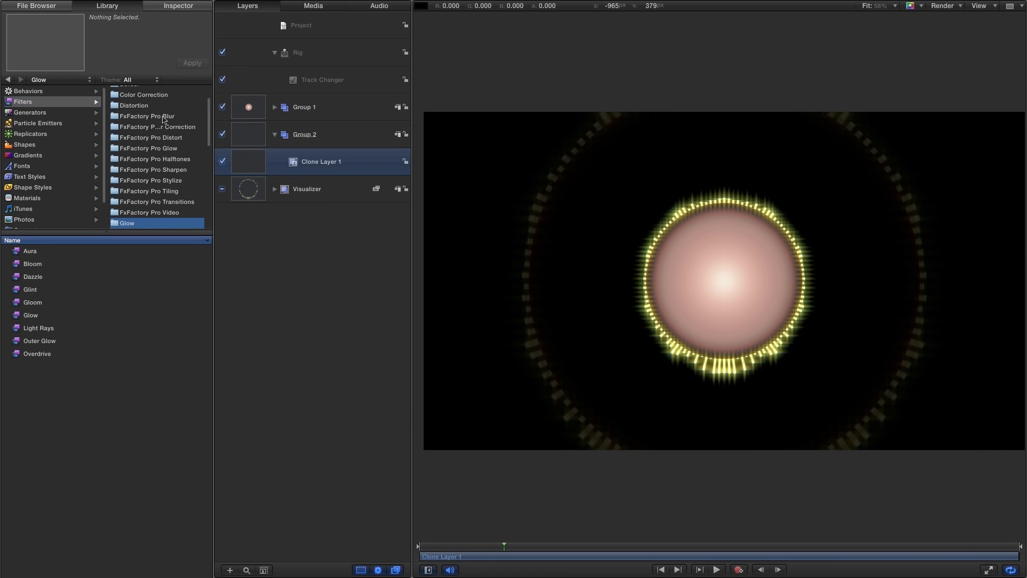
scroll(211, 140, "up", 5)
left_click(125, 102)
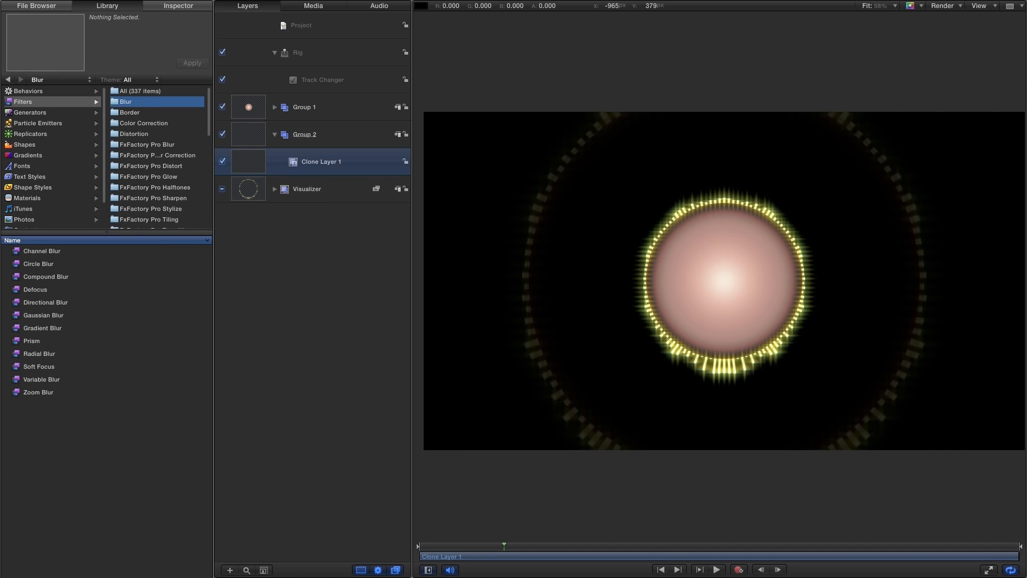
mouse_move(16, 395)
left_mouse_down()
mouse_move(464, 145)
mouse_move(248, 160)
left_mouse_up()
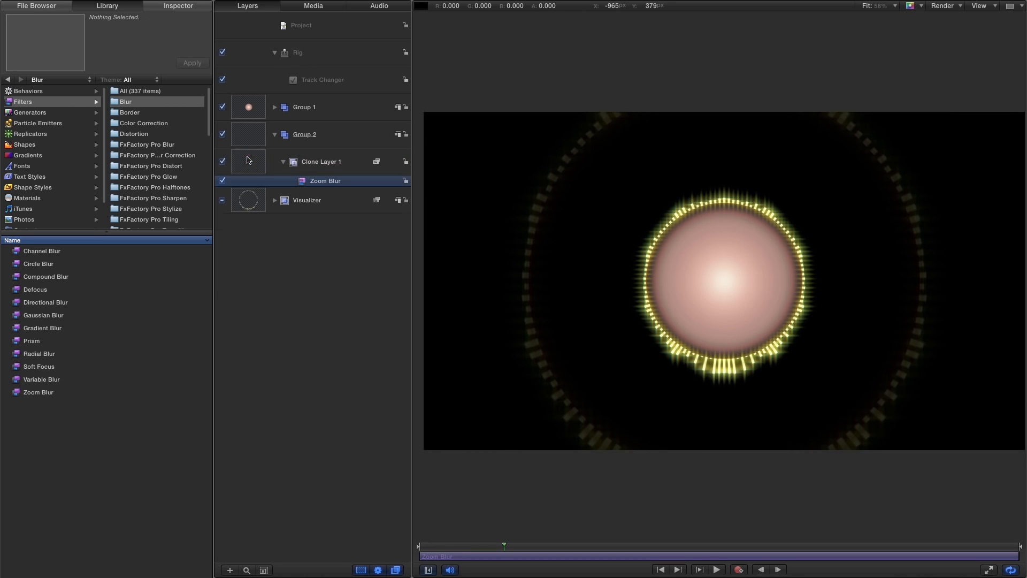
left_click(185, 8)
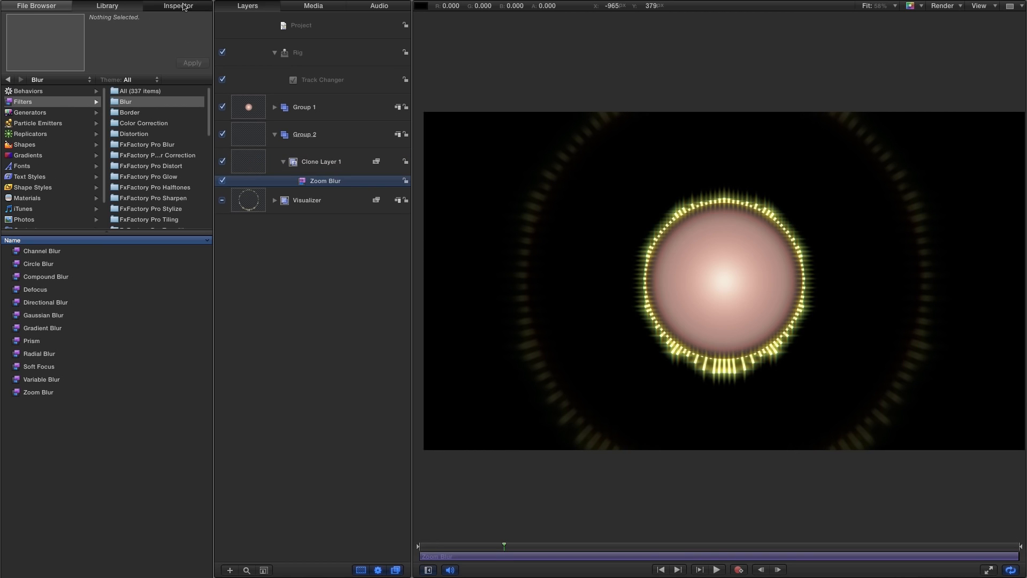
left_click_drag(97, 131, 109, 132)
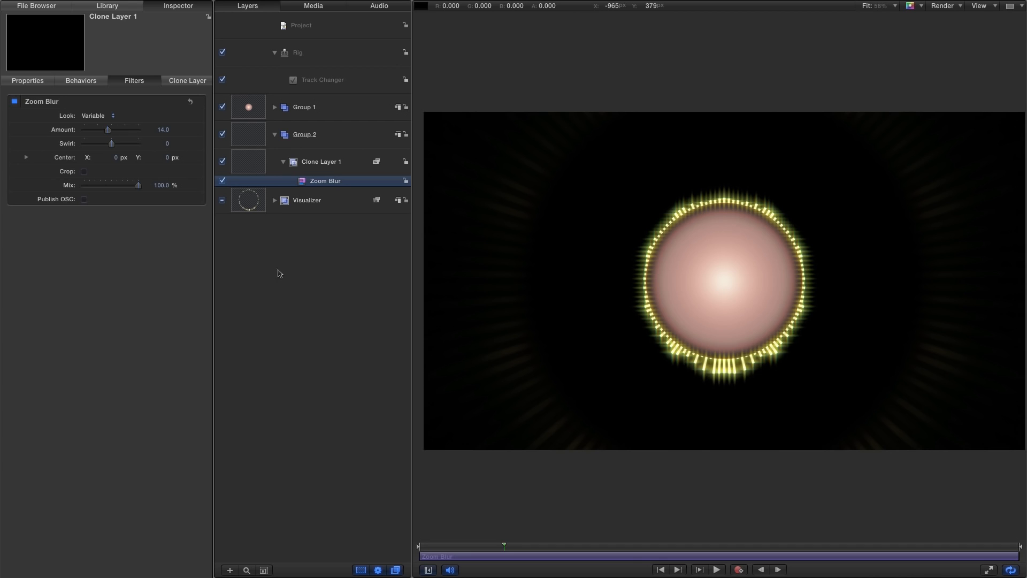
Scrub the timeline, return to the start and play the project to check the blurred outer ring
left_click(621, 548)
left_click_drag(623, 549, 600, 550)
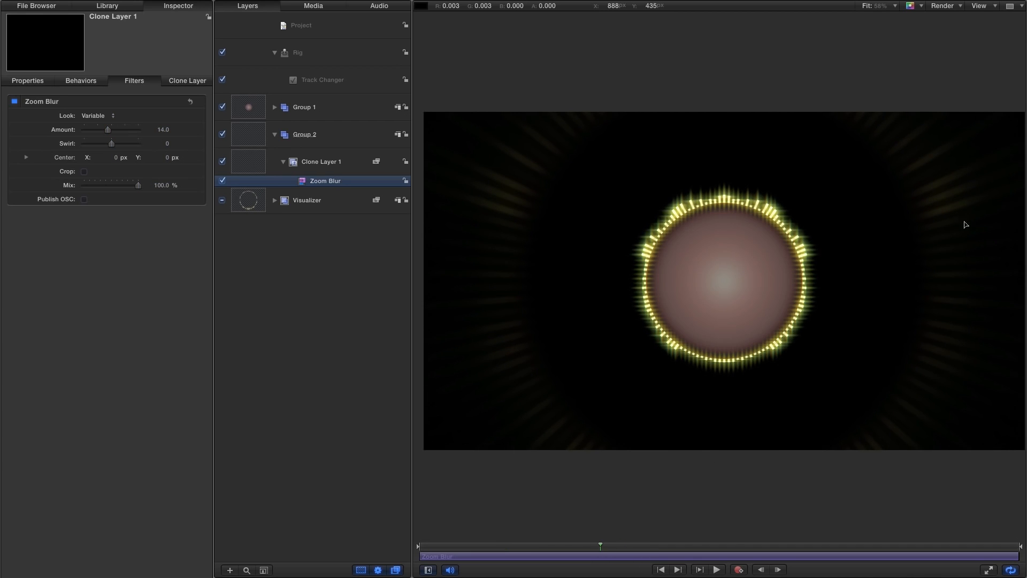
left_click(663, 570)
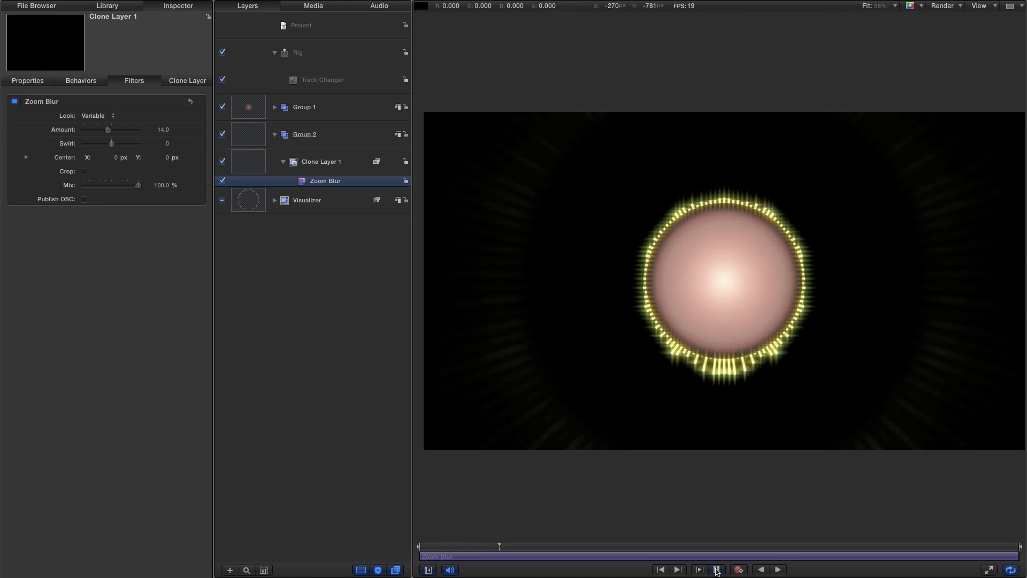
left_click(717, 570)
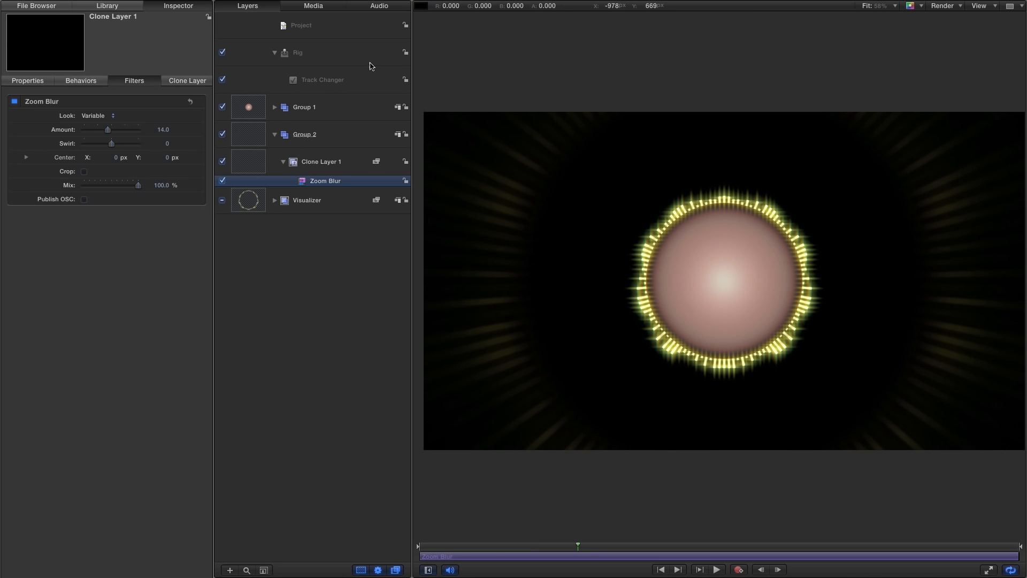
Search the library for concrete and add the Concrete 01 image in its own group beneath the Visualizer group
left_click(107, 6)
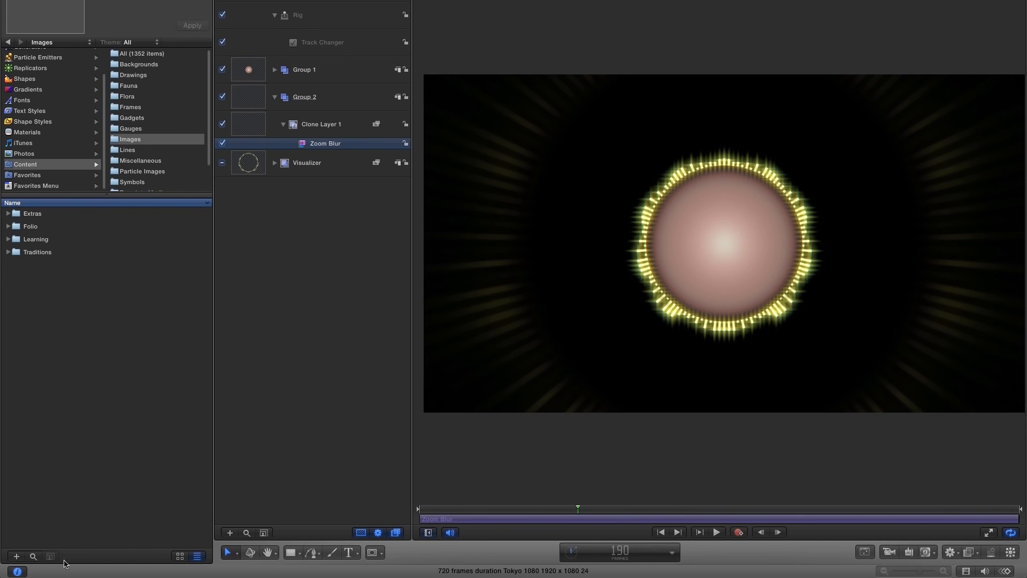
left_click(33, 556)
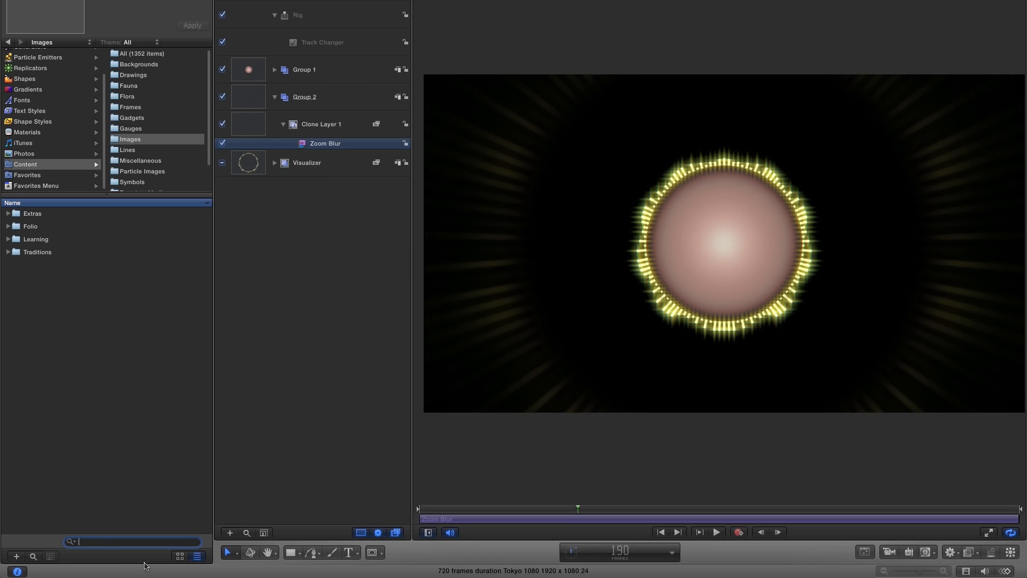
type("concrete")
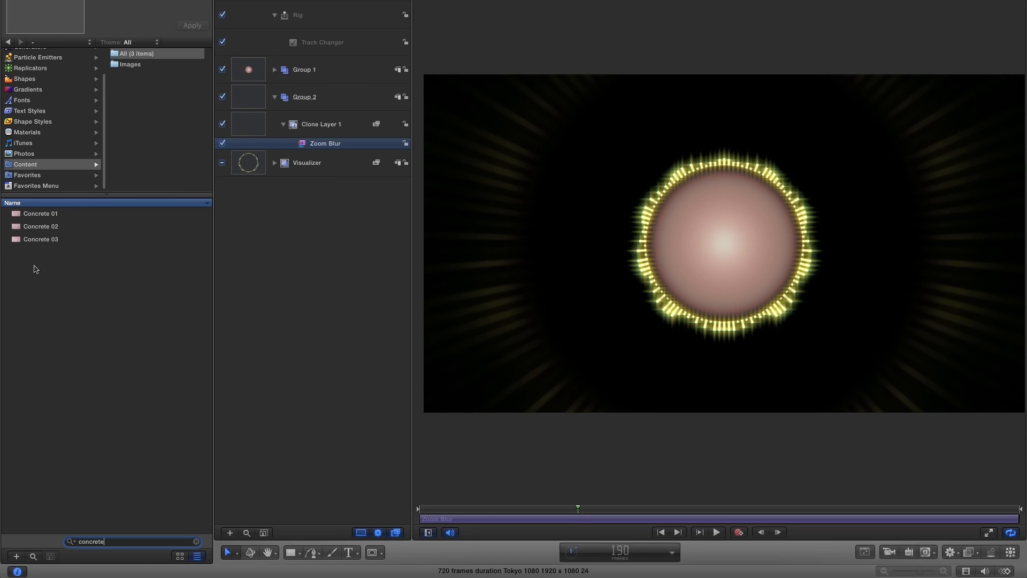
left_click(30, 205)
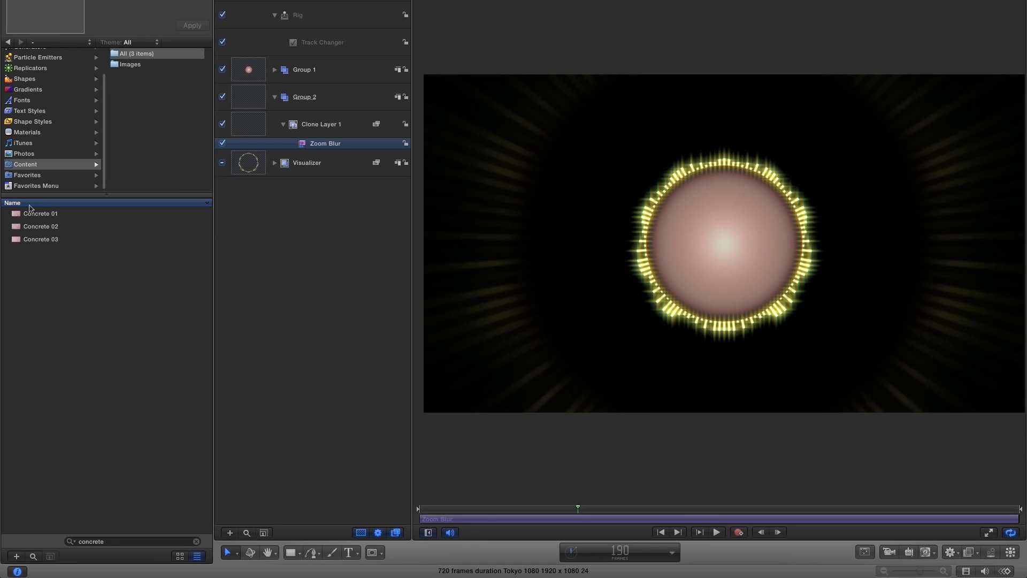
left_click(36, 215)
left_click(37, 239)
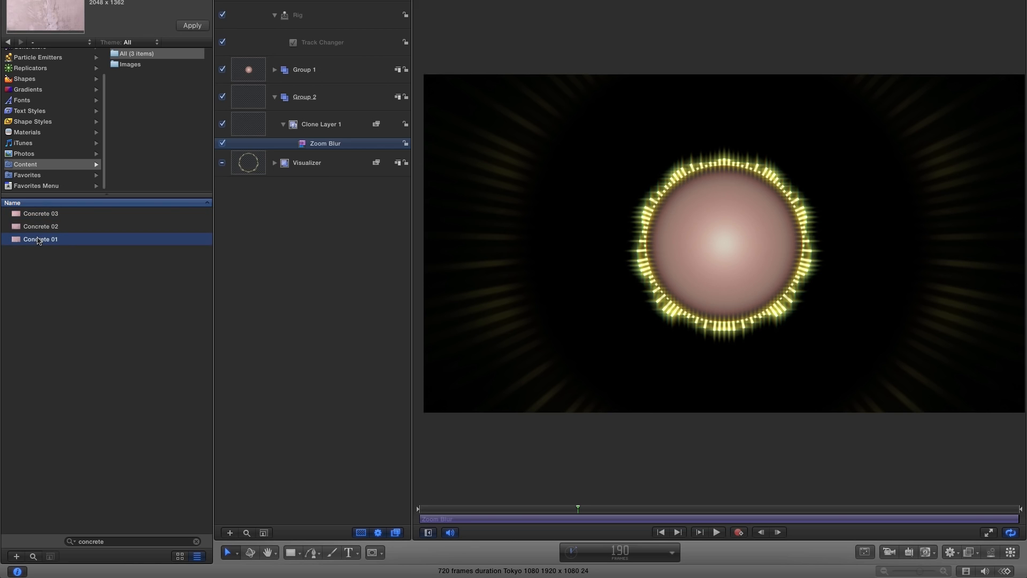
left_click_drag(20, 244, 269, 176)
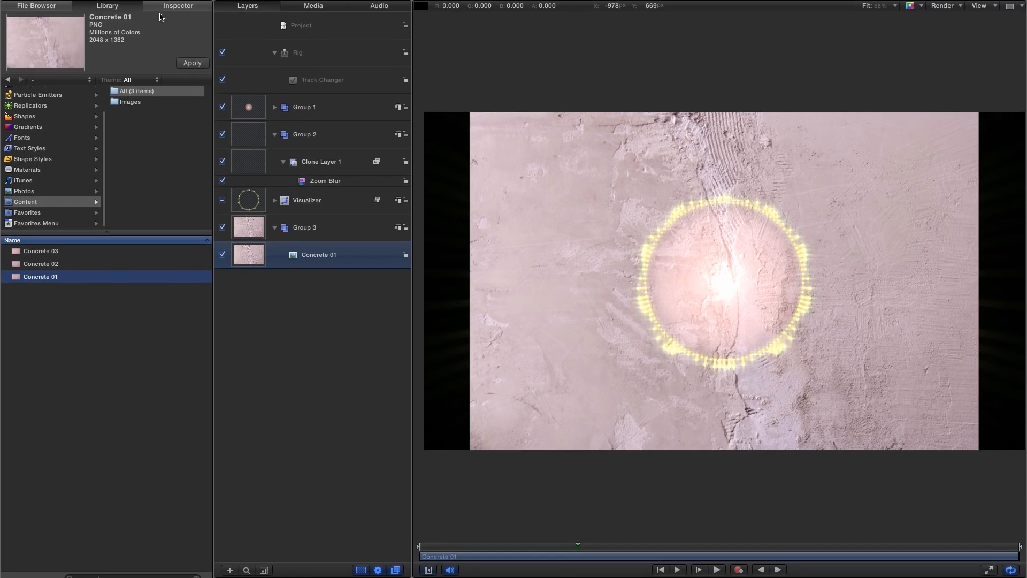
Set the Concrete 01 image's scale to 100% so it fills the frame
left_click(174, 2)
left_click(29, 81)
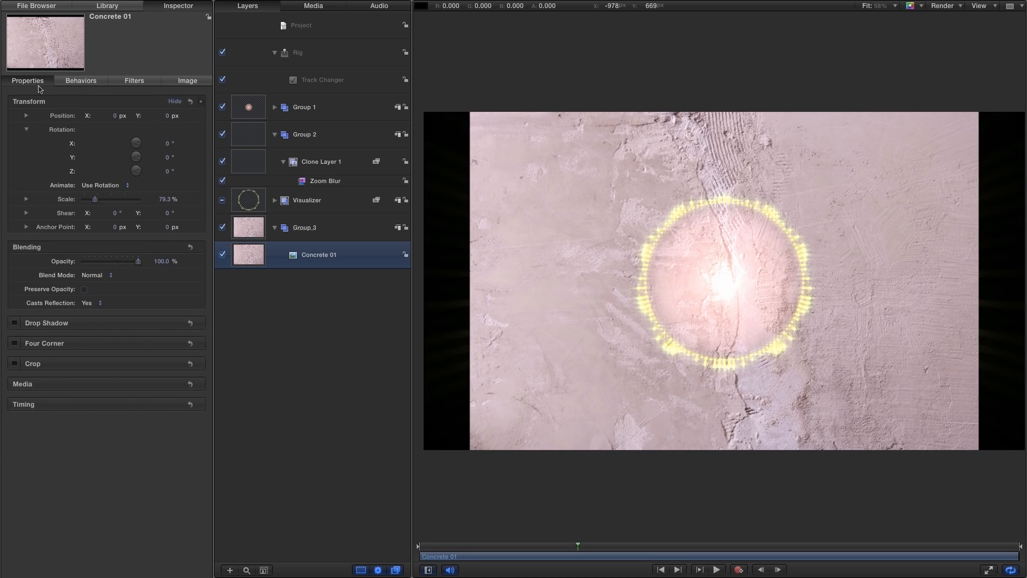
left_click(160, 199)
type("100")
key("Return")
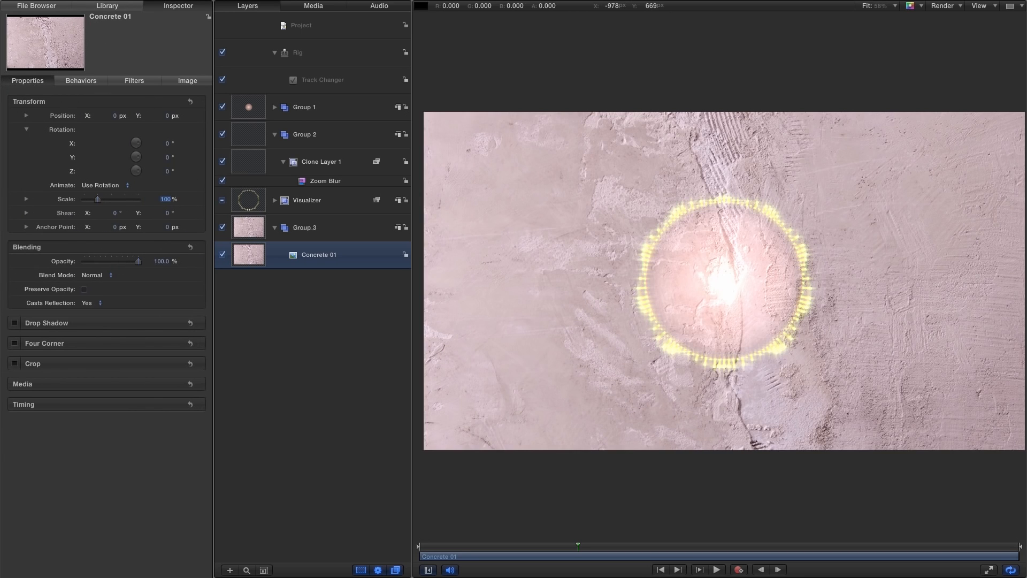
Apply a Levels color correction filter to Concrete 01 and lower its RGB output white to darken the image
left_click(112, 7)
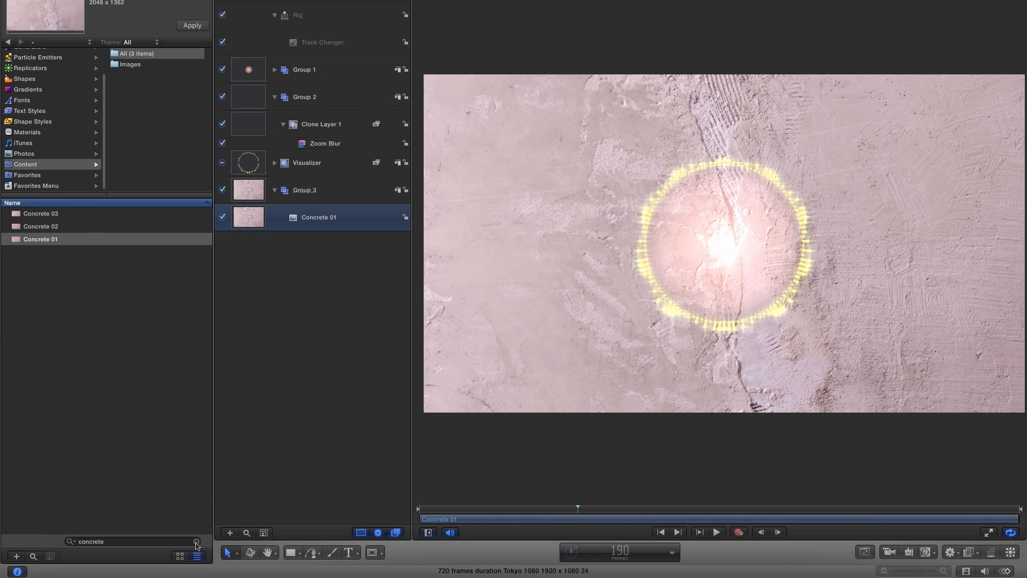
left_click(196, 541)
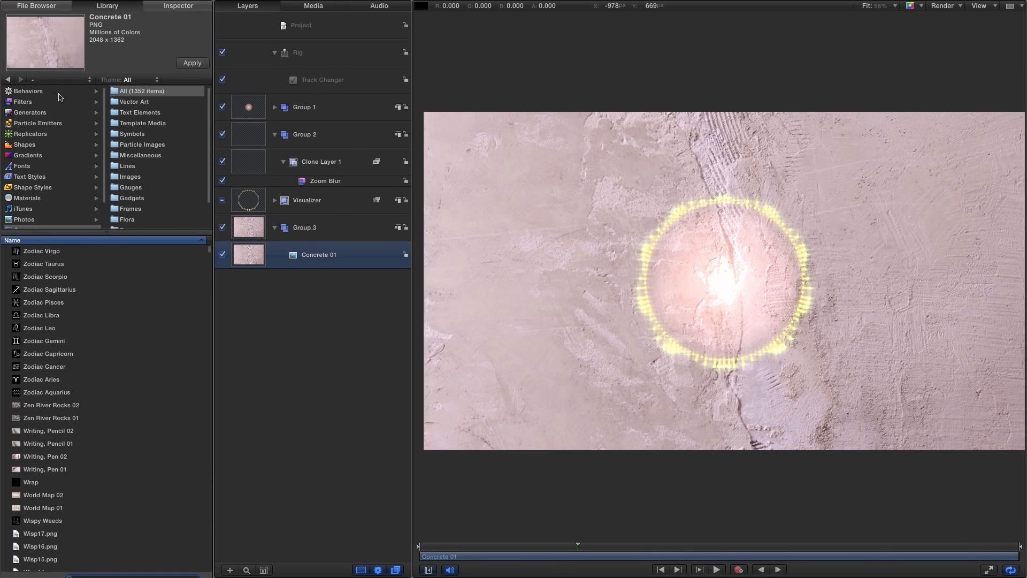
left_click(23, 101)
left_click(145, 125)
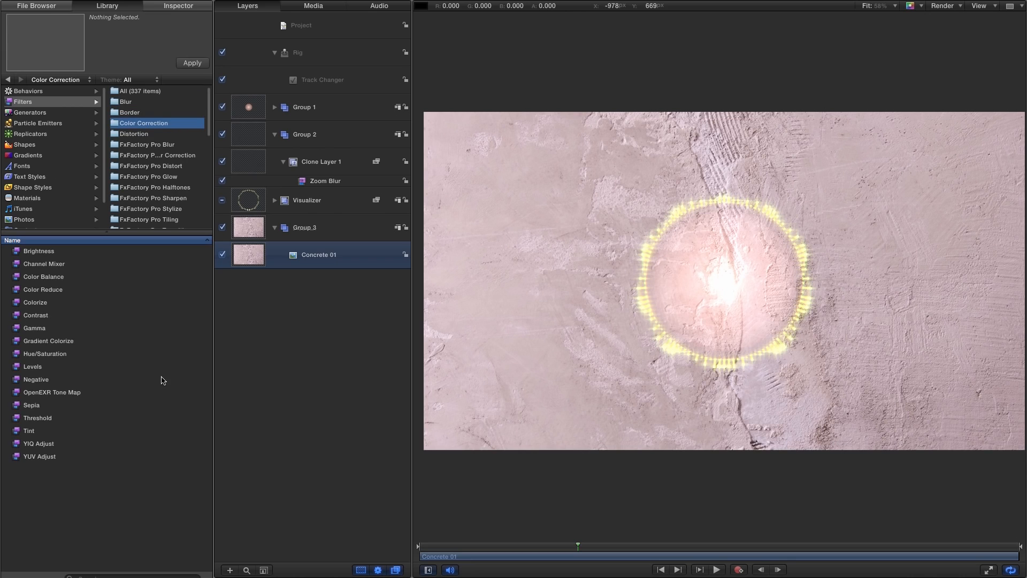
left_click_drag(16, 368, 235, 257)
left_click(179, 6)
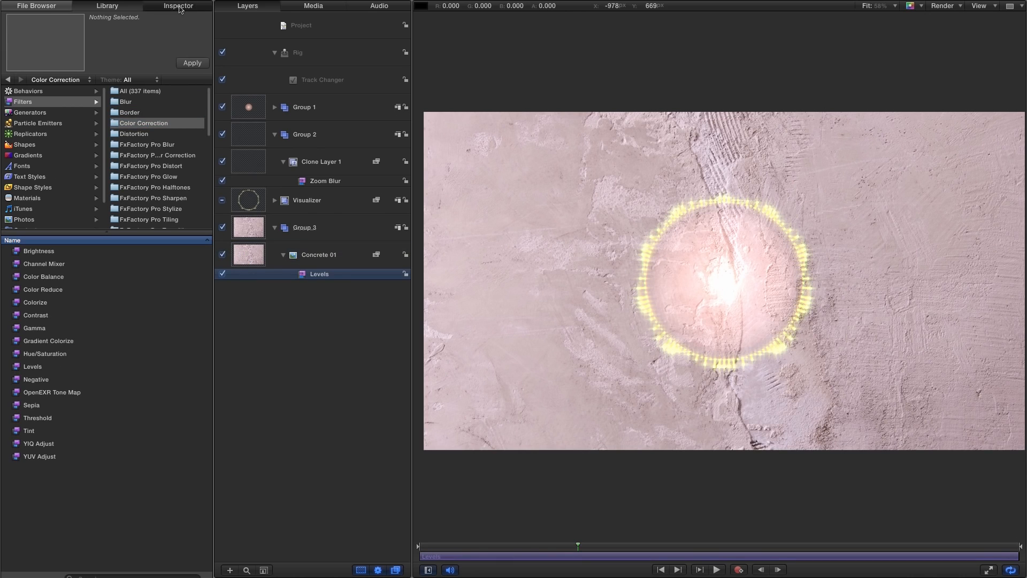
left_click_drag(187, 194, 134, 195)
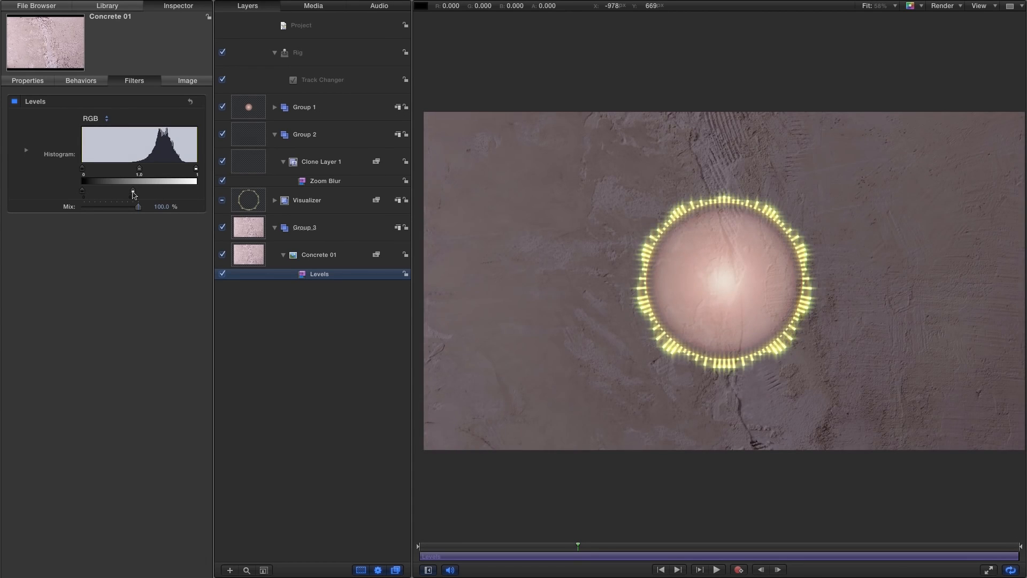
Lower the output white of the Levels filter's Blue channel
left_click(90, 118)
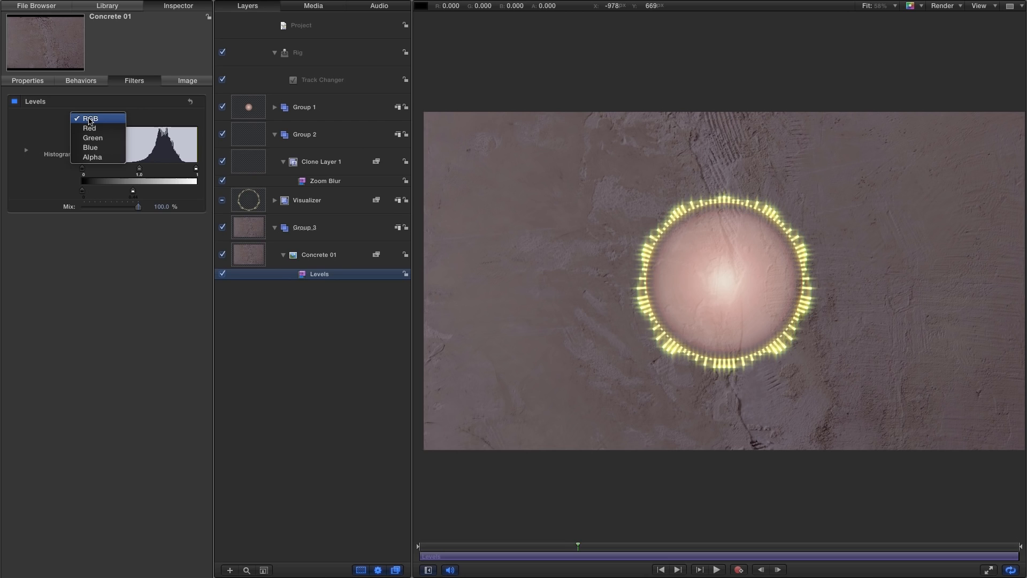
left_click(88, 148)
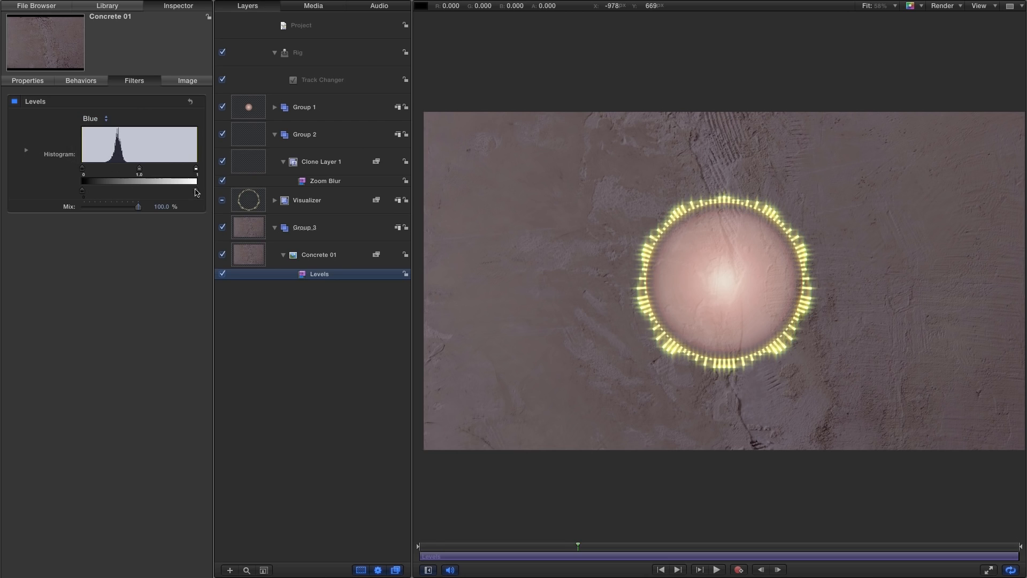
left_click_drag(197, 192, 172, 194)
Raise the Levels filter's RGB black input to about 0.73 and lower the RGB output white further
left_click(95, 118)
left_click(95, 89)
left_click_drag(83, 170, 164, 174)
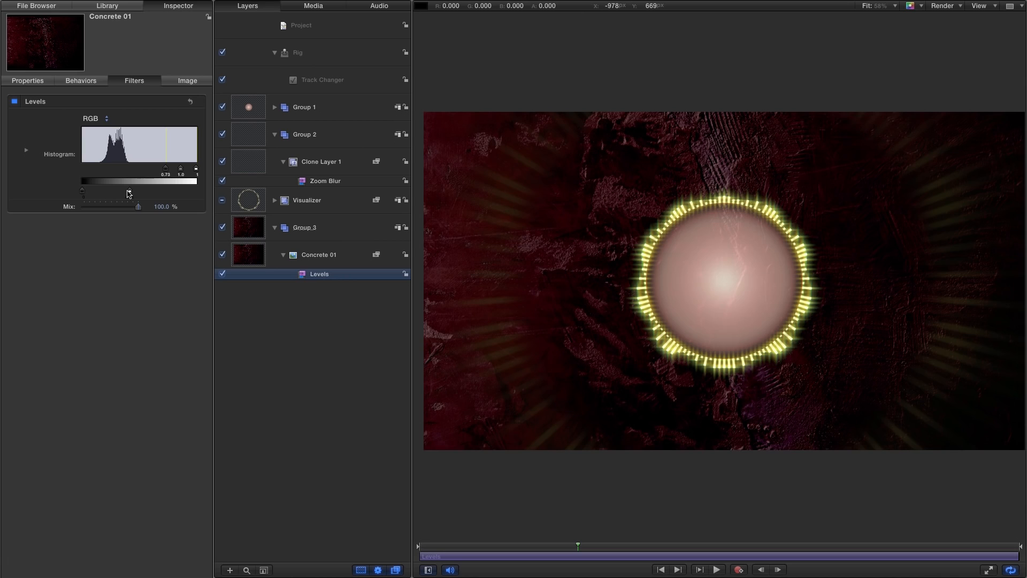
left_click_drag(129, 193, 123, 194)
Play the project from the start to check the visualizer against the dark concrete background
left_click(662, 569)
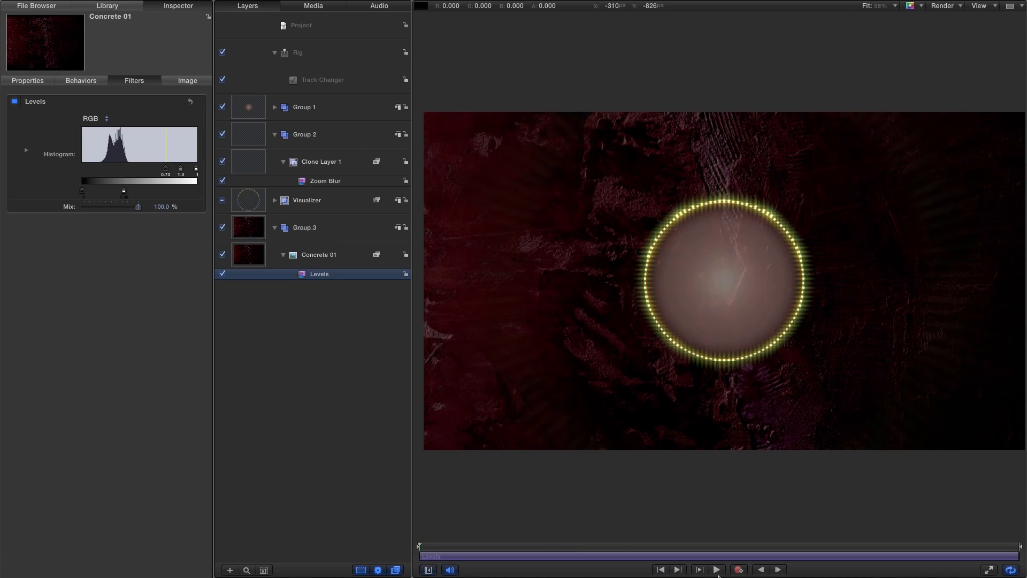
left_click(717, 570)
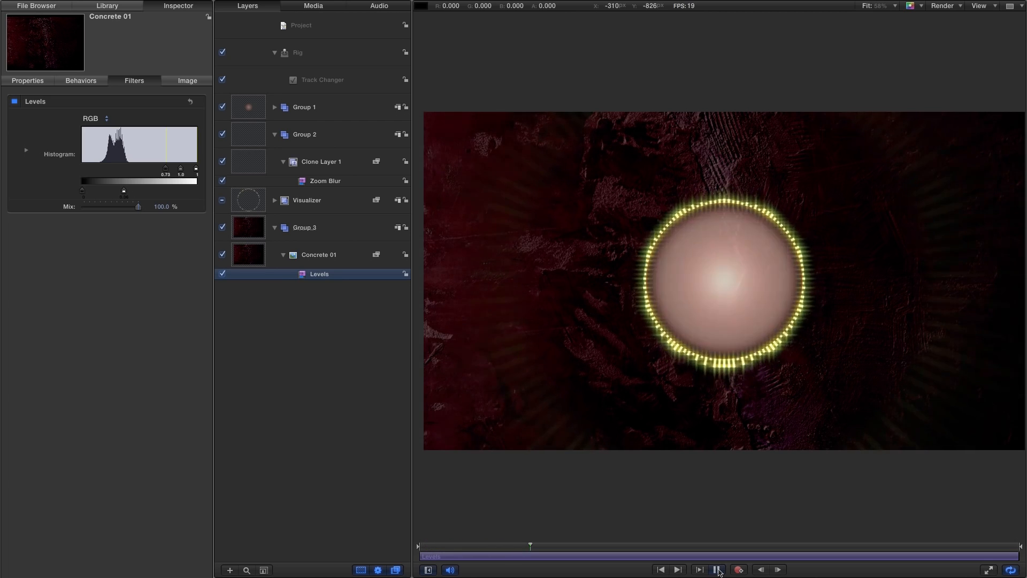
left_click(718, 570)
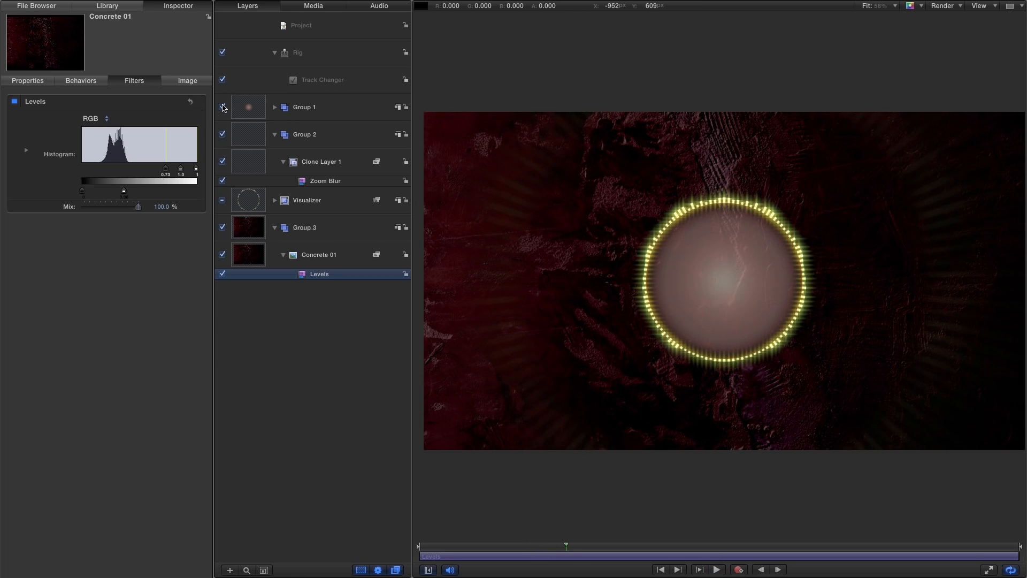
Turn off Group 2 with the blurred clone and scrub the timeline to check the result
left_click(222, 134)
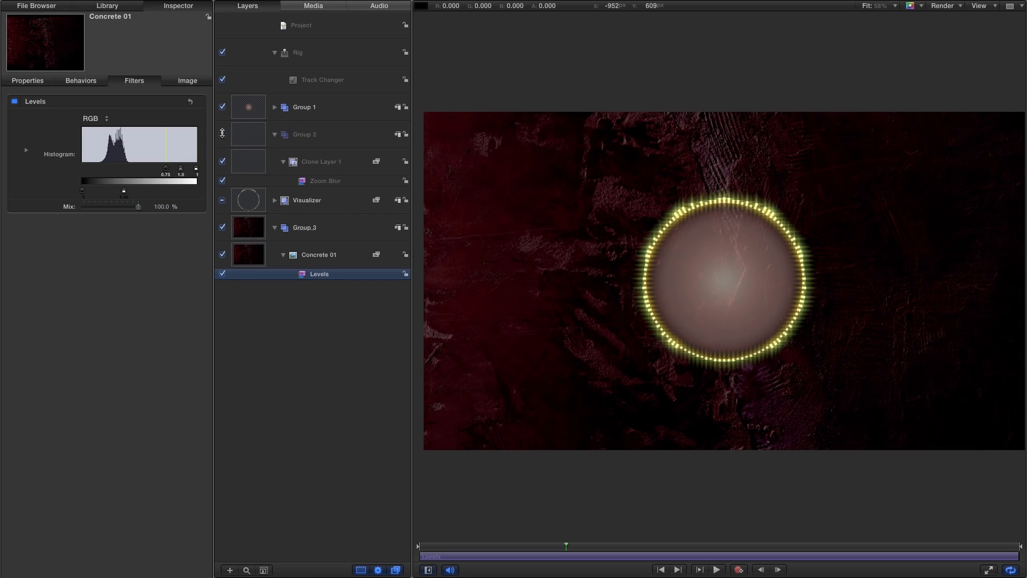
left_click(572, 547)
left_click_drag(557, 550, 465, 557)
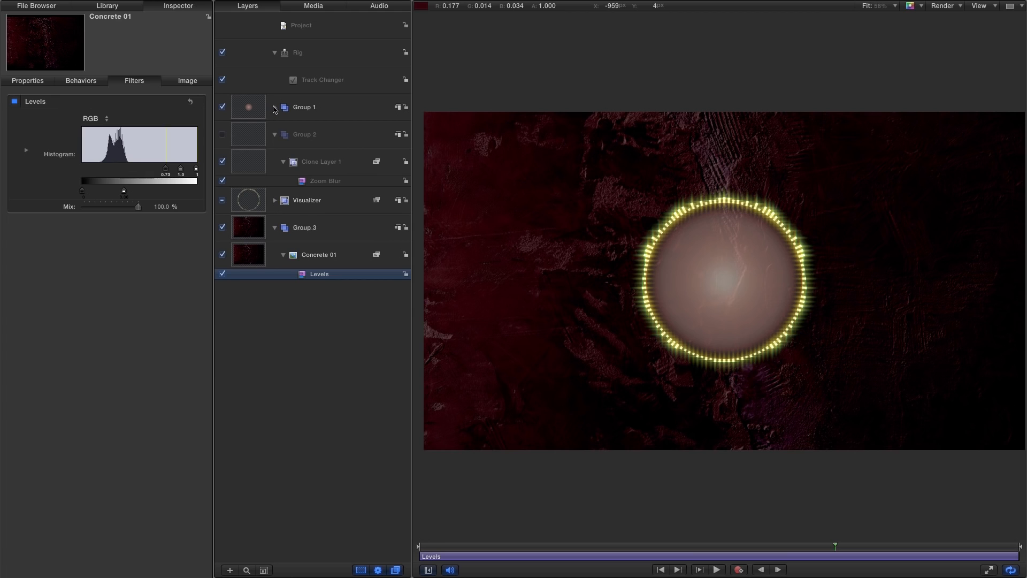
Copy the lens flare's Circle Mask onto the Concrete 01 layer in Group 3
left_click(274, 107)
left_click(283, 135)
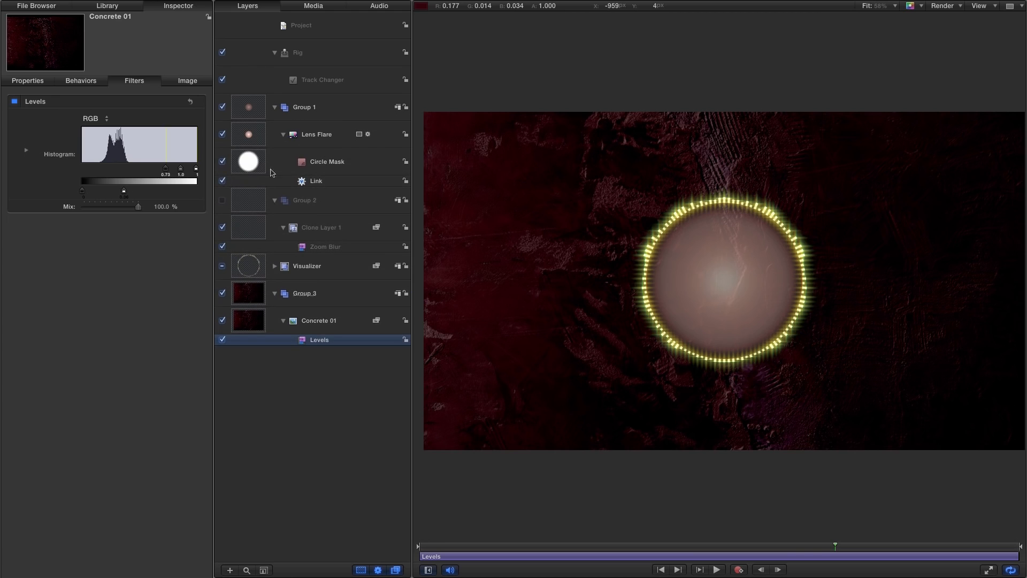
left_click(248, 167)
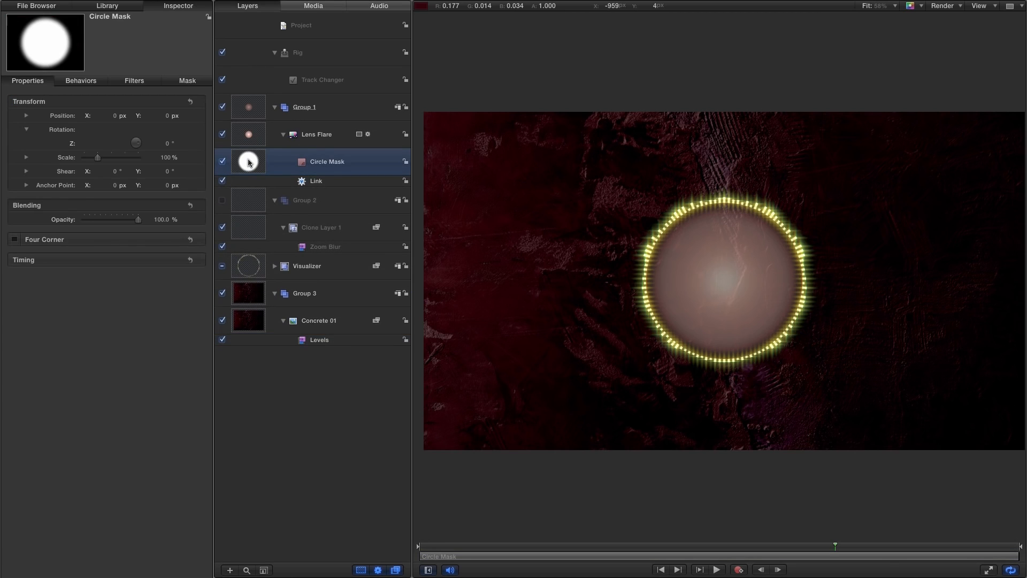
left_click(247, 321)
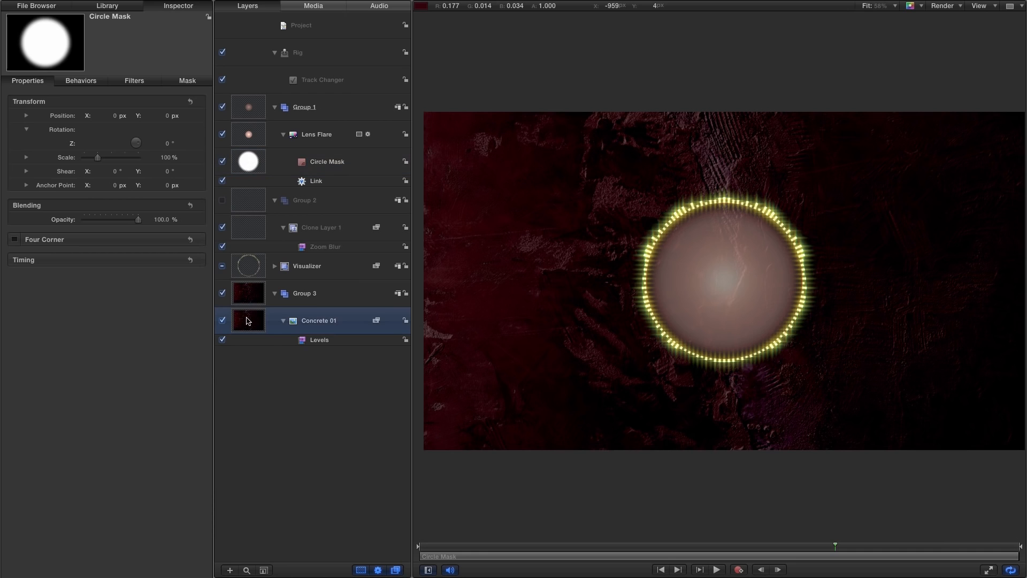
key("super+v")
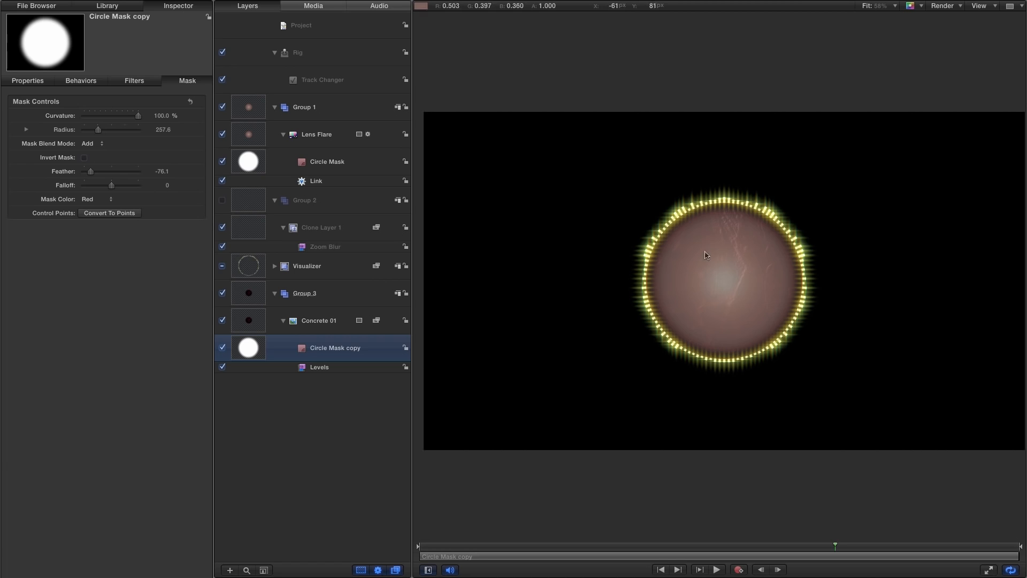
Invert the copied circle mask on Concrete 01 and scrub the timeline to check the masked background
left_click_drag(744, 547, 721, 547)
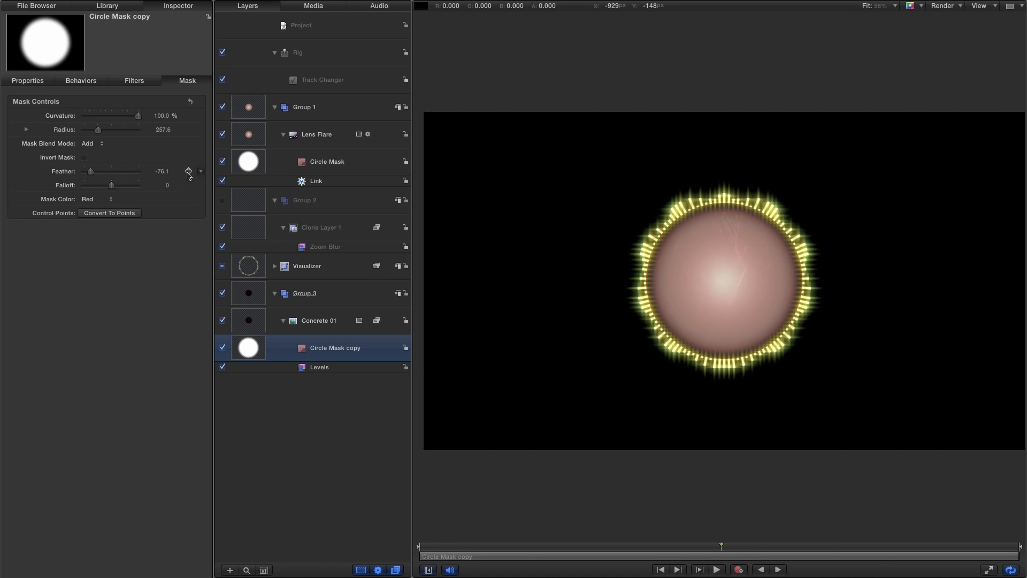
left_click(84, 158)
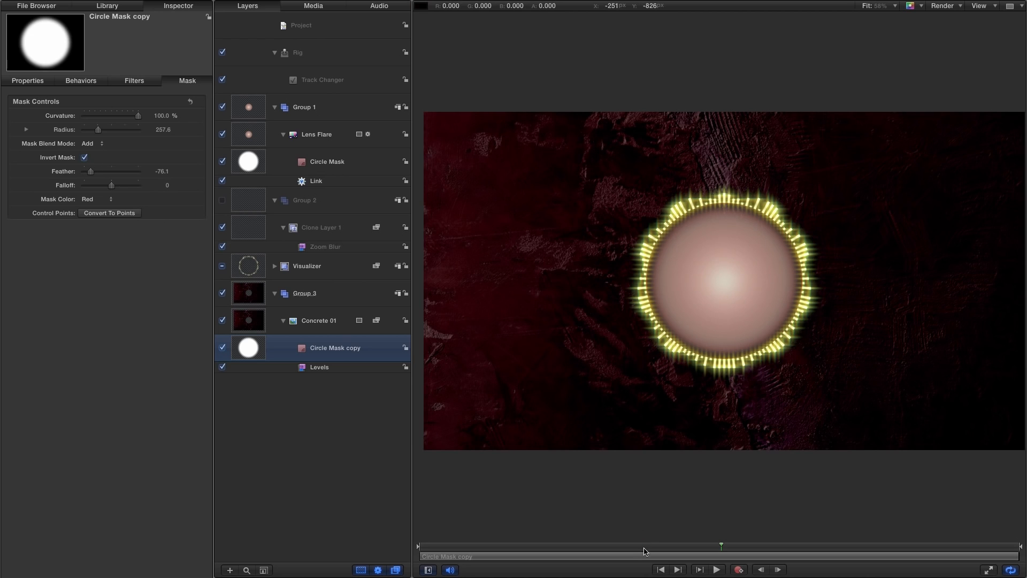
left_click_drag(644, 548, 546, 567)
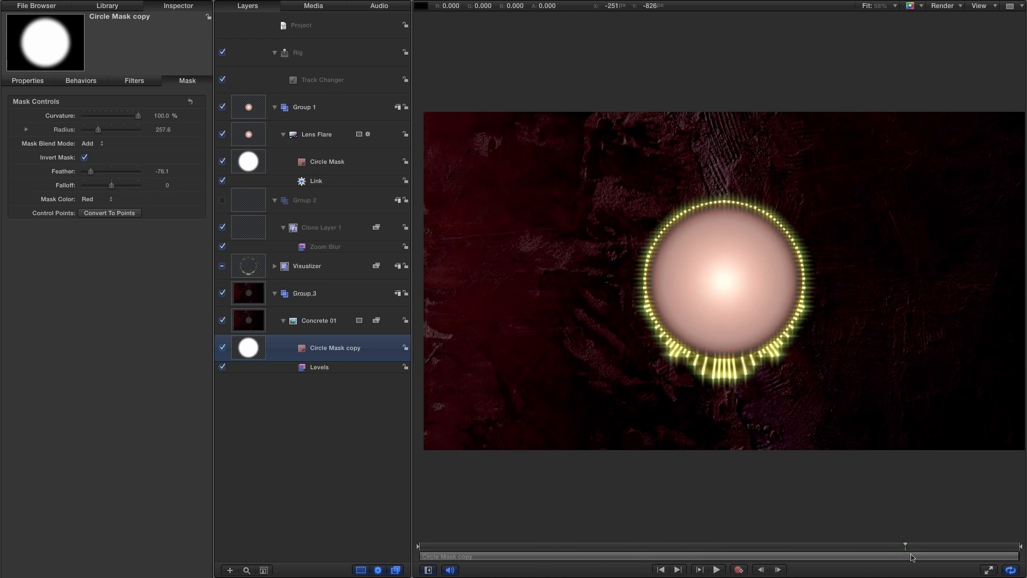
Make a clone layer of the Visualizer group
left_click(251, 229)
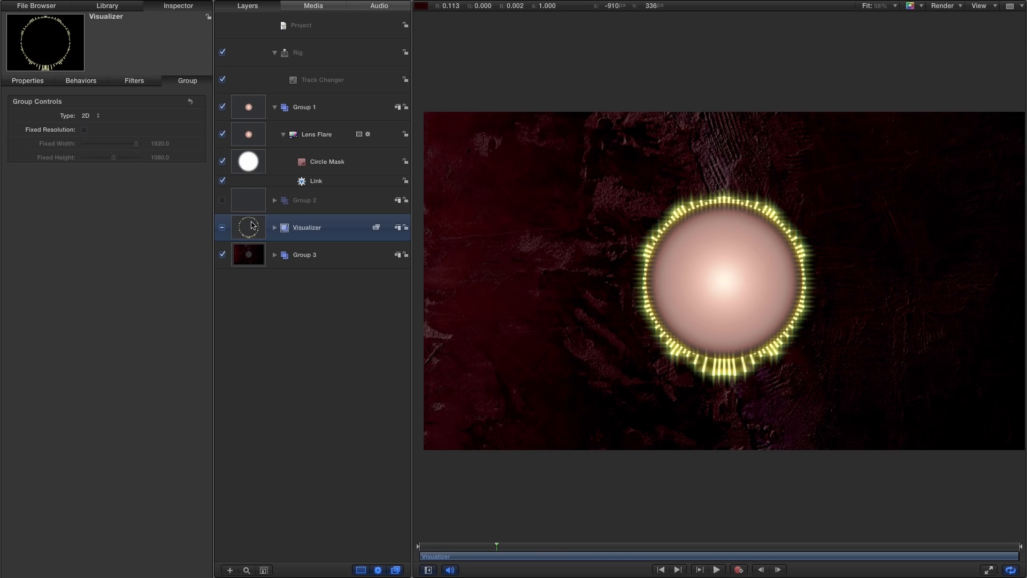
right_click(251, 225)
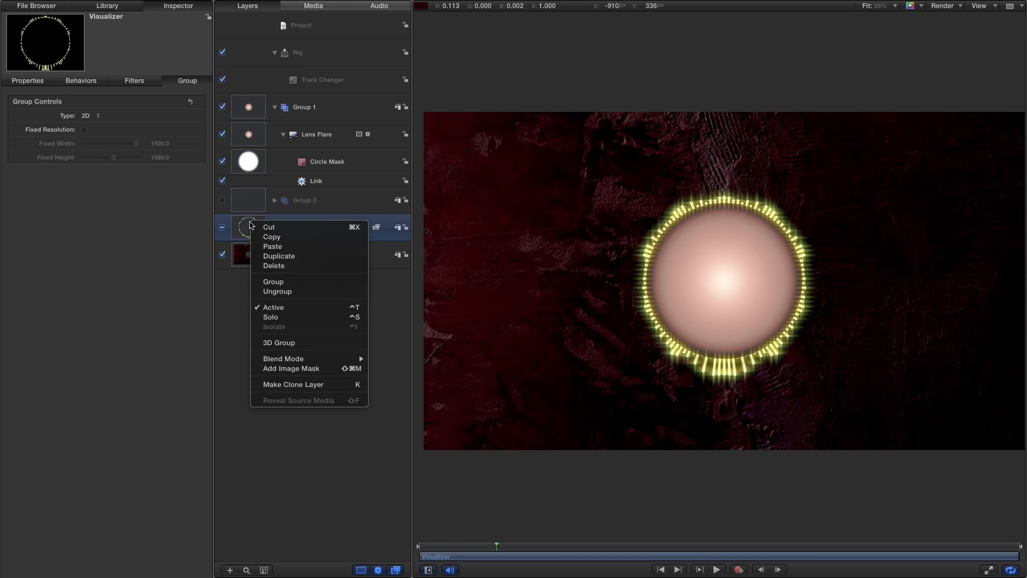
left_click(313, 385)
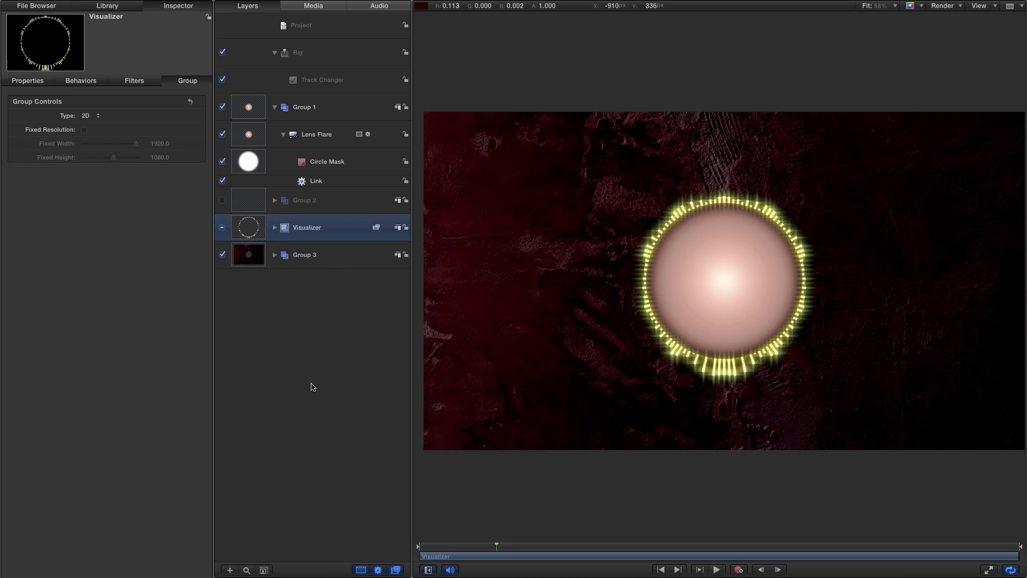
Apply a Gaussian Blur filter to Clone Layer 2 and raise its amount to about 137
left_click(112, 8)
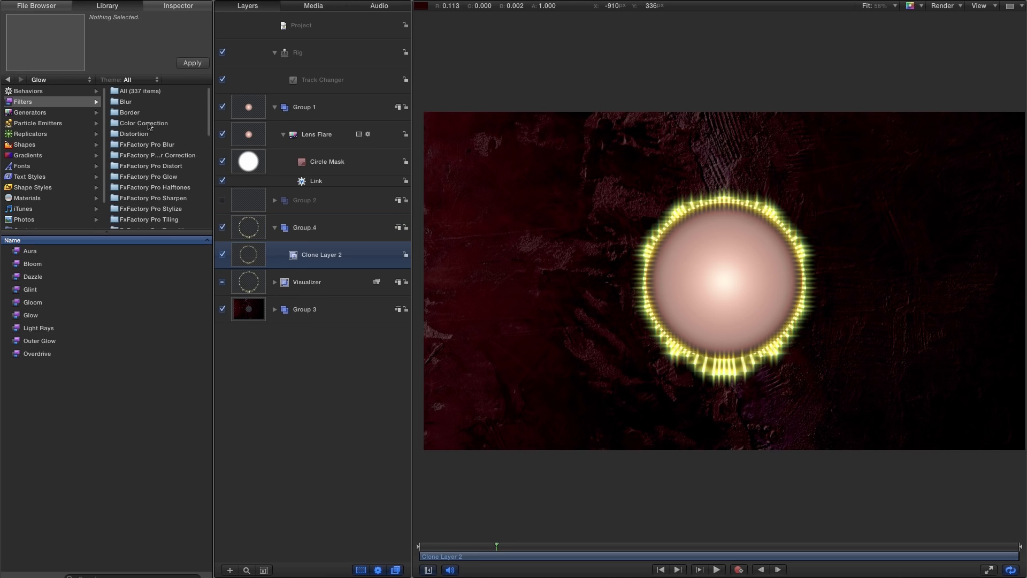
left_click(120, 101)
left_click_drag(16, 315, 248, 253)
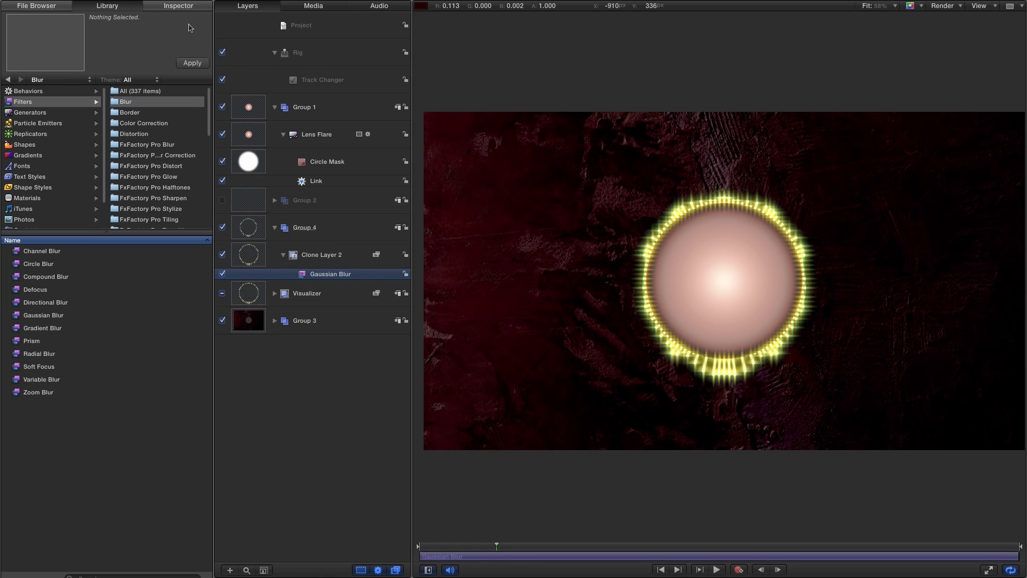
left_click(182, 7)
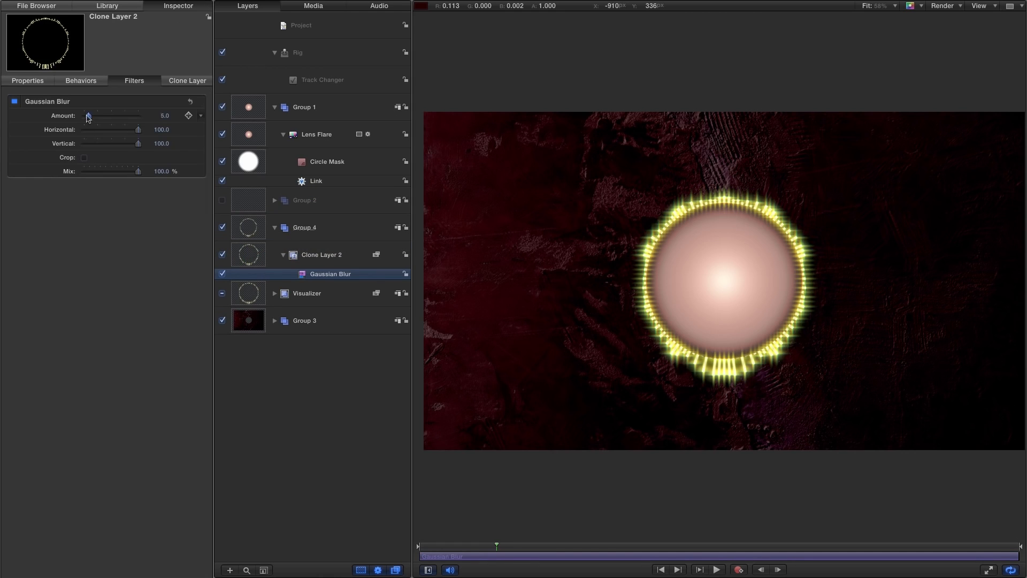
left_click_drag(88, 116, 162, 114)
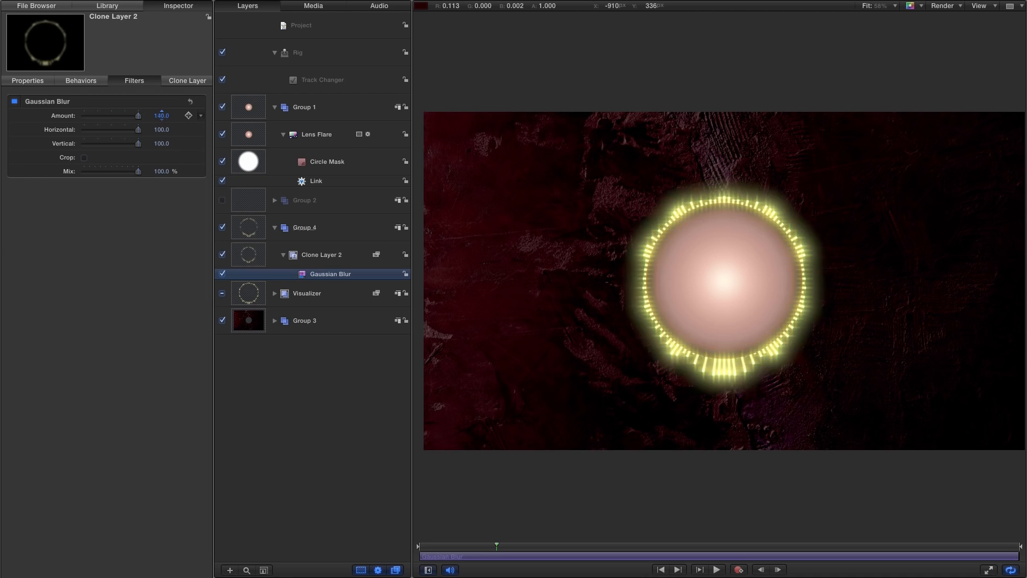
Set Clone Layer 2's opacity to 50% and toggle Group 4's visibility to compare the glow
left_click(248, 227)
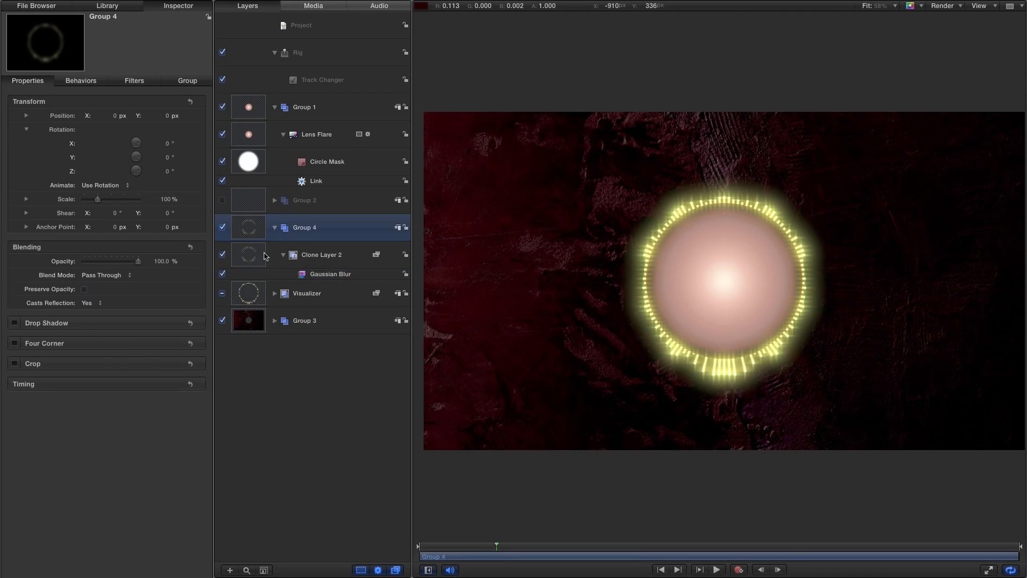
left_click(254, 255)
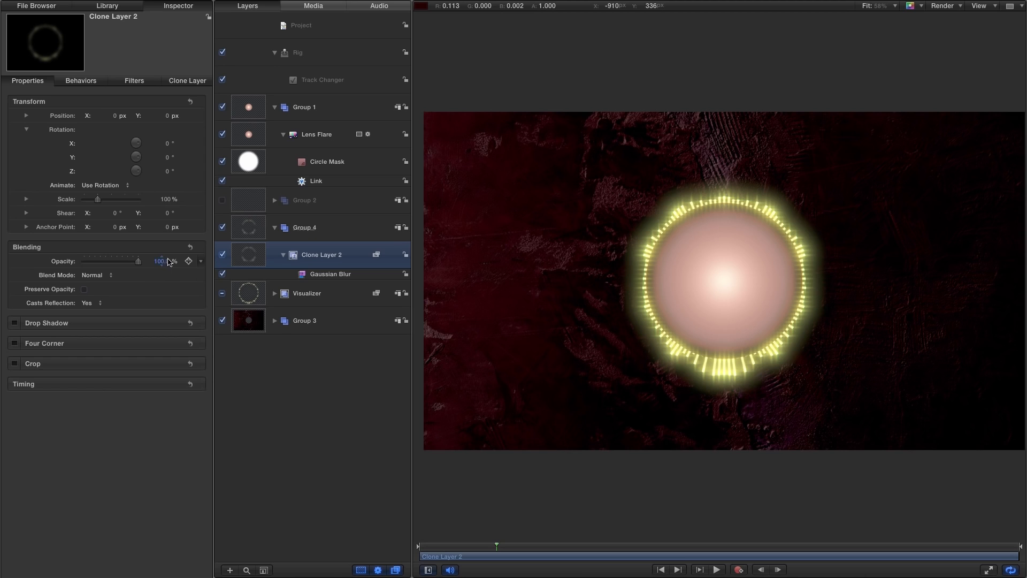
type("50")
key("Return")
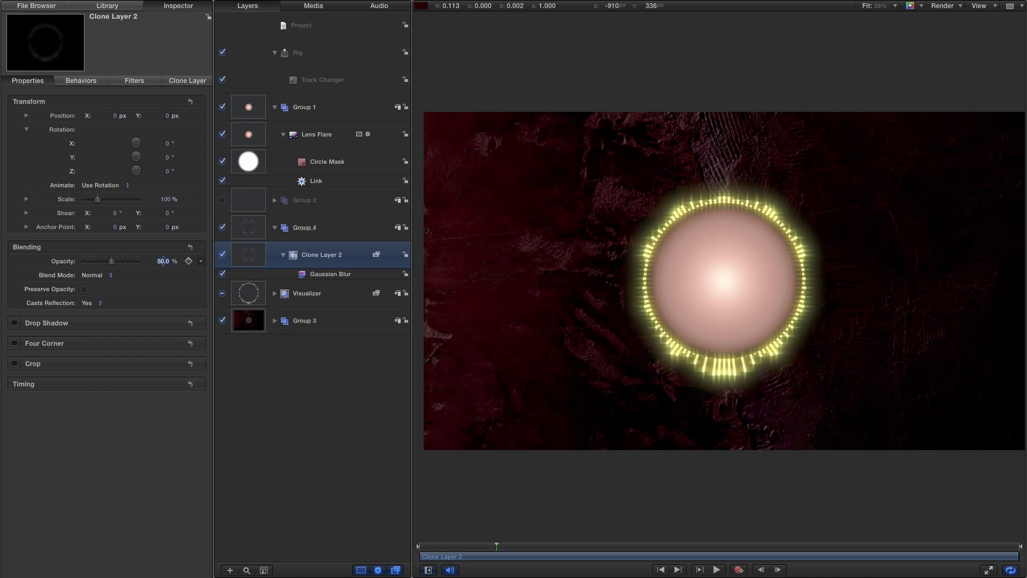
left_click(222, 228)
left_click(222, 227)
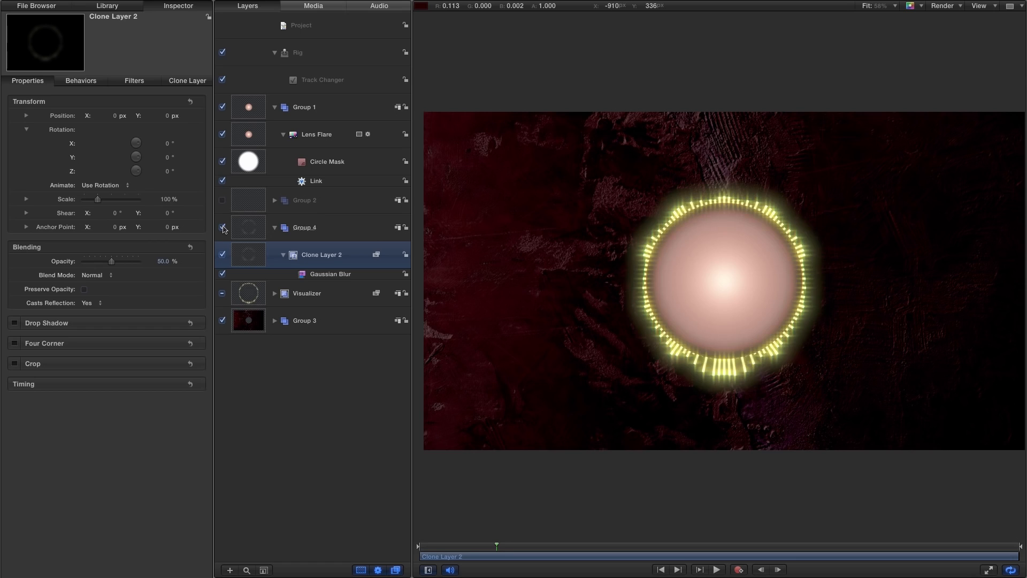
Lower Clone Layer 2's opacity to 25% and toggle the layer's visibility to compare the glow
left_click(163, 261)
type("25")
key("Return")
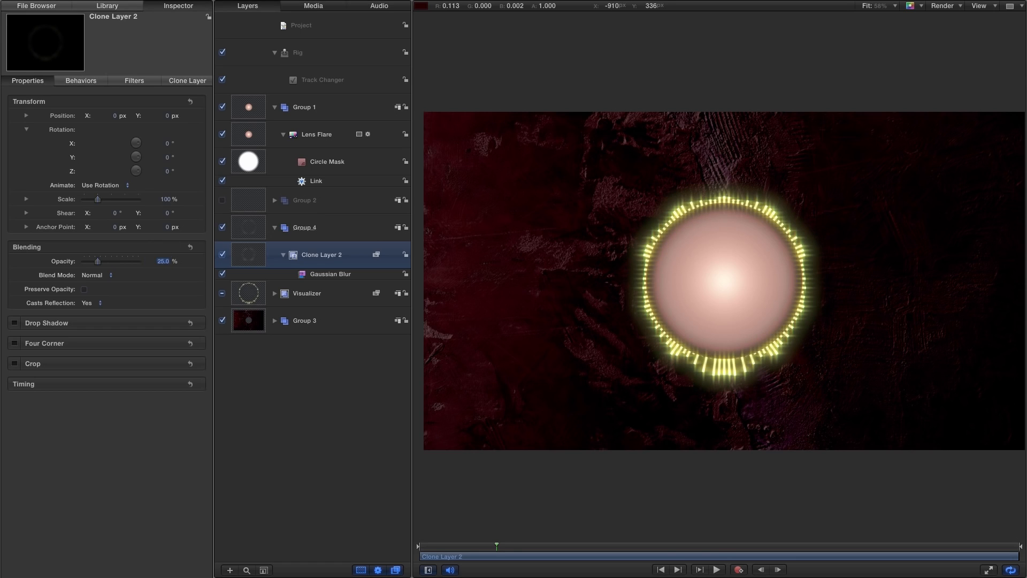
left_click(223, 255)
left_click(223, 255)
Duplicate Clone Layer 2 and set the copy's Gaussian Blur amount to 400
right_click(248, 252)
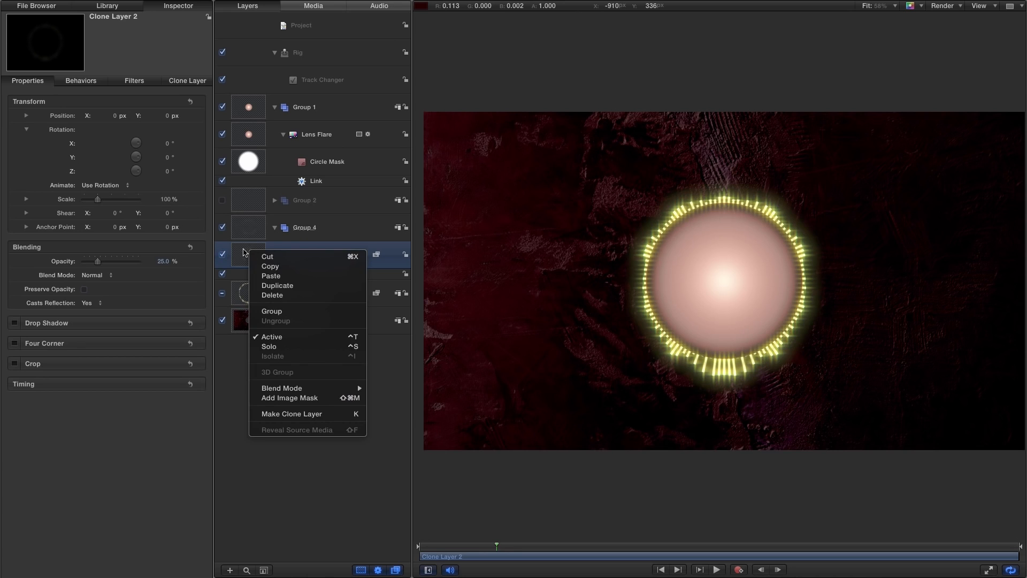
left_click(284, 288)
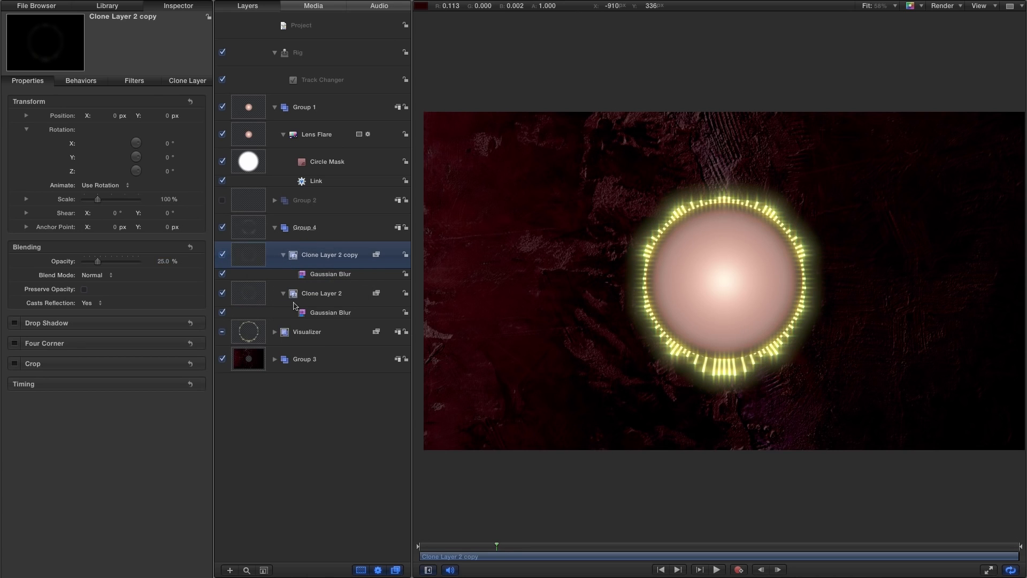
left_click(130, 81)
left_click(161, 115)
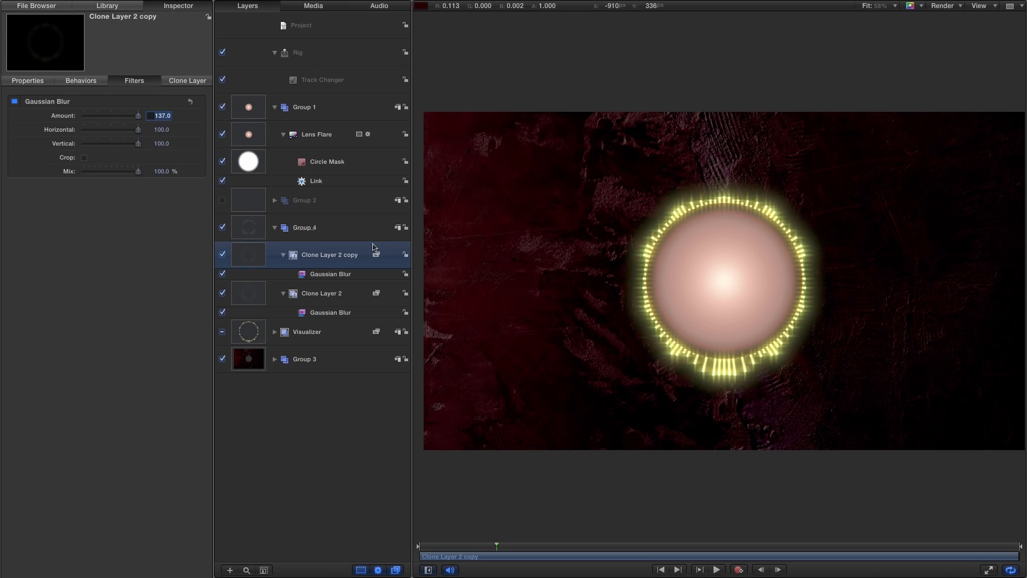
type("4000")
key("Return")
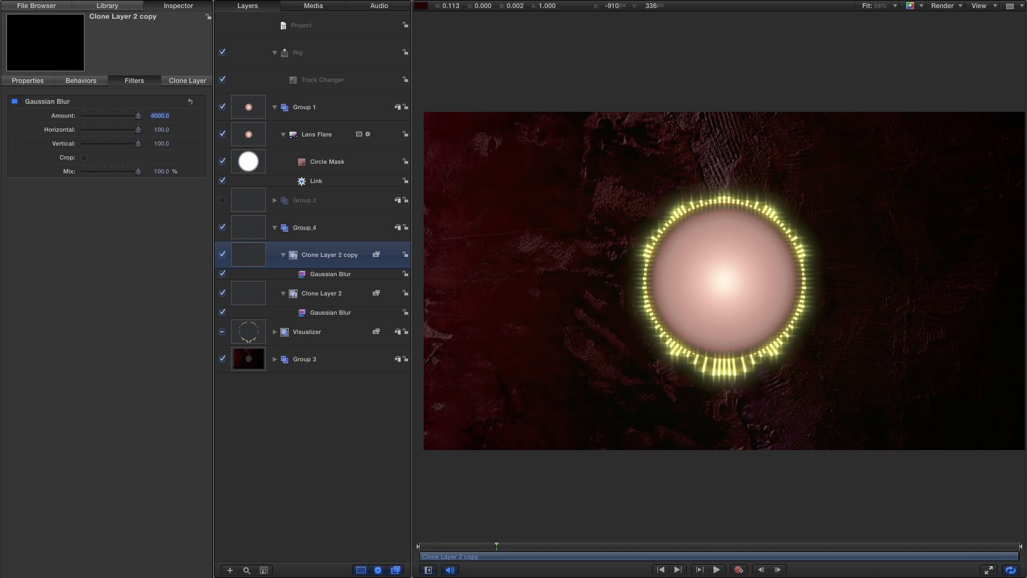
type("400")
key("Return")
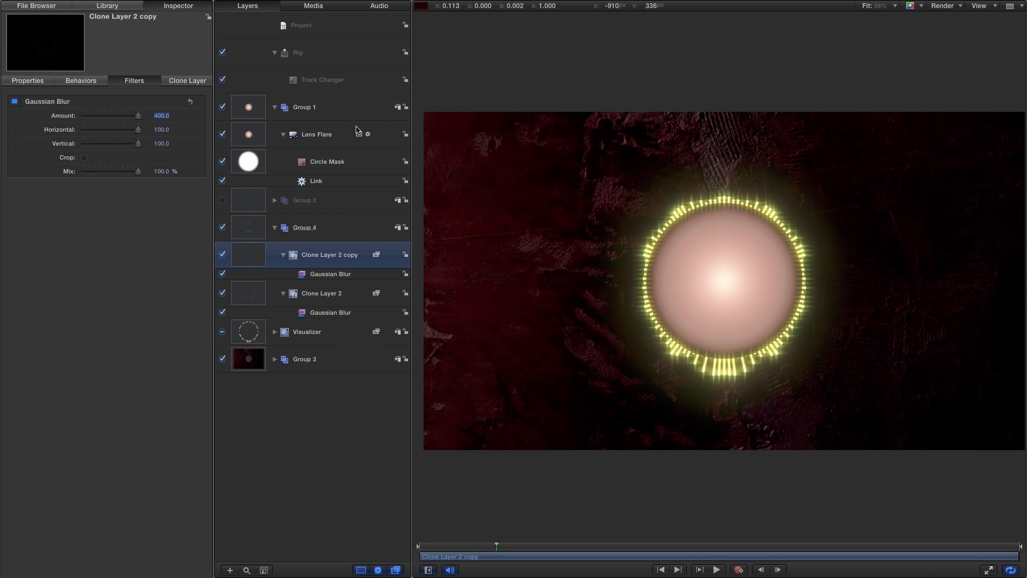
Set the duplicated clone layer's opacity to 15% and toggle Group 4's visibility to compare the glow
left_click(41, 85)
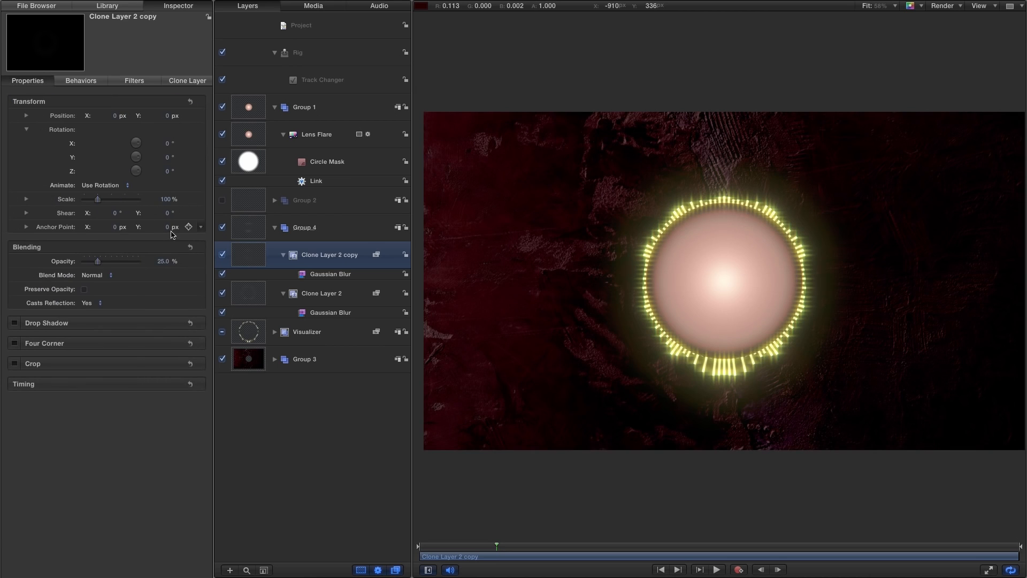
left_click(163, 261)
type("15")
key("Return")
left_click(222, 227)
left_click(223, 228)
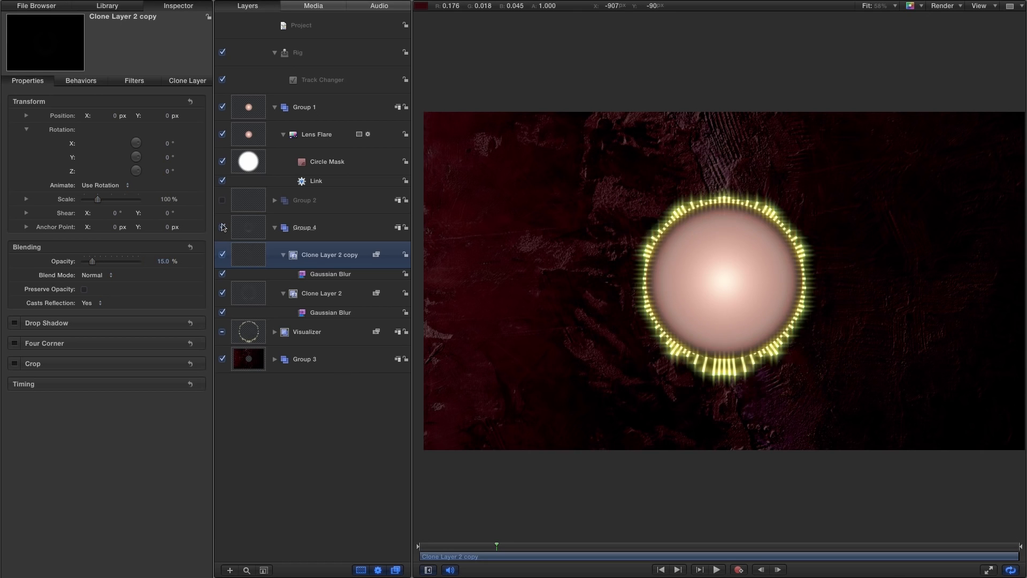